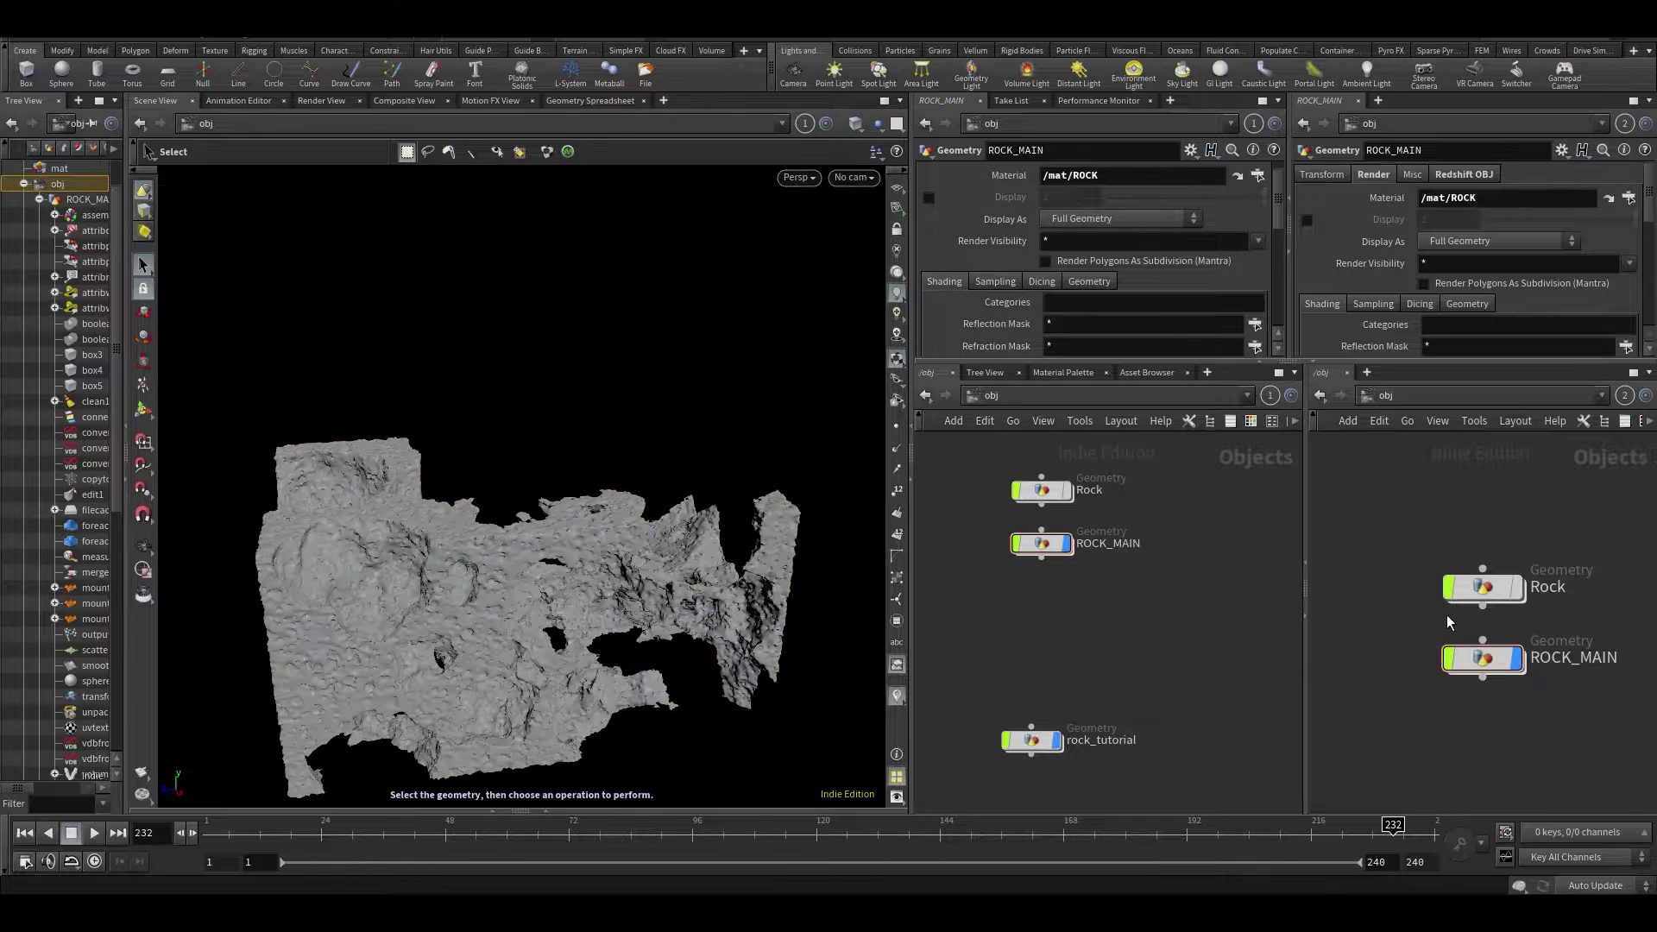
{"action": "double_click", "coordinate": [1498, 656]}
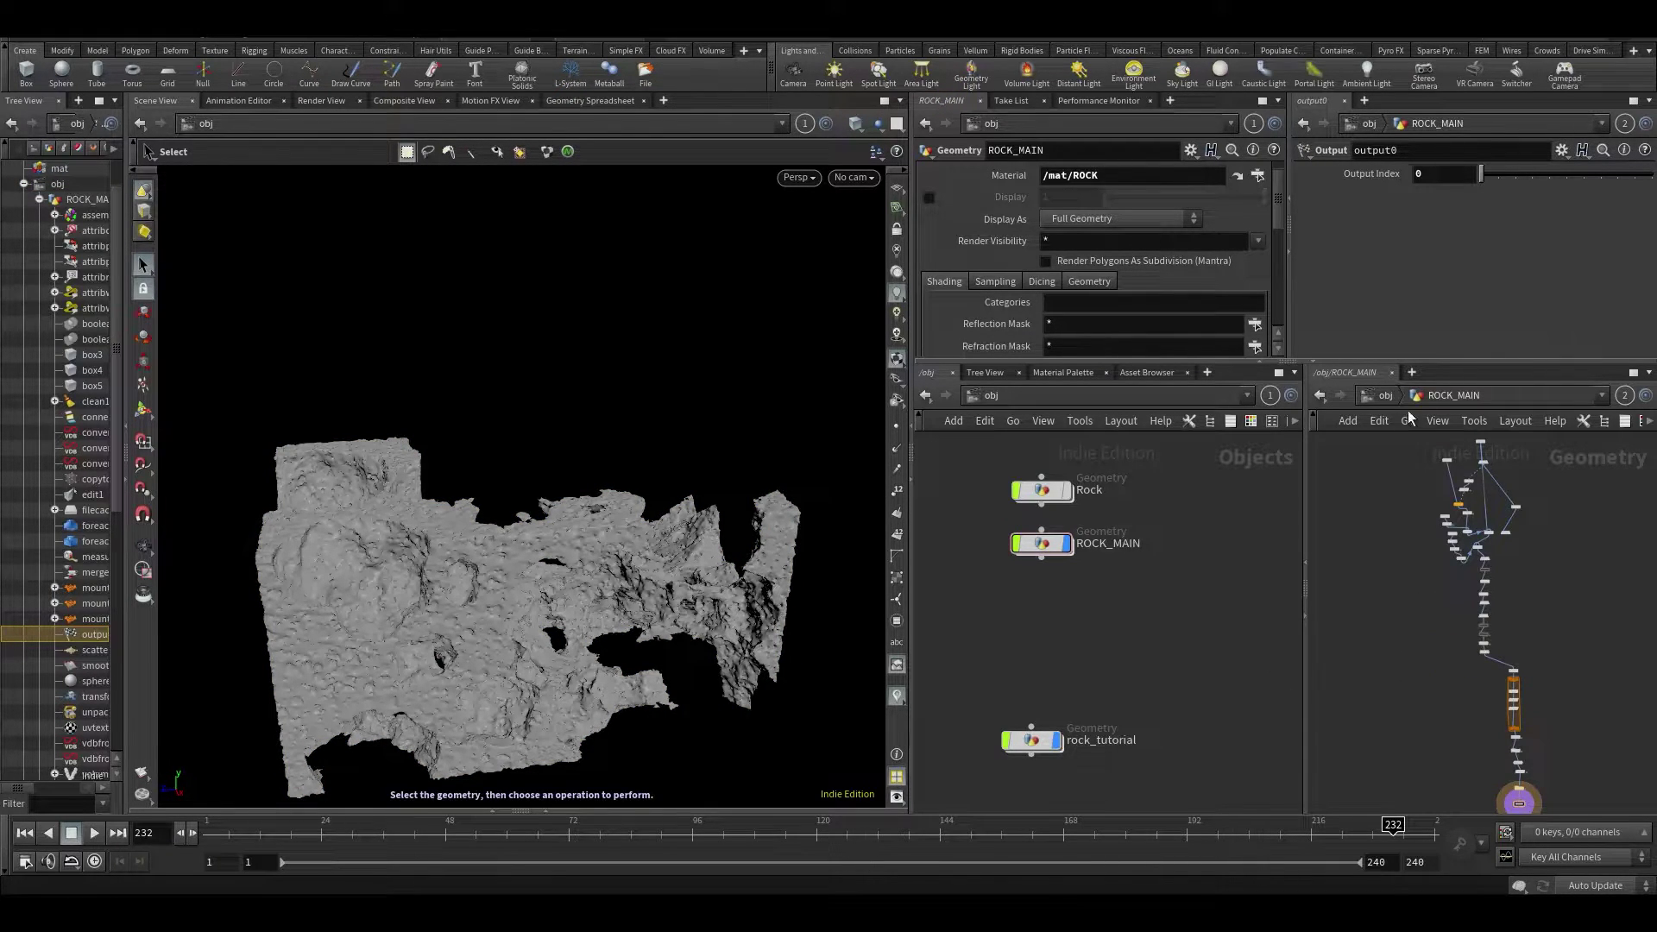
{"action": "left_click_drag", "start_coordinate": [466, 588], "coordinate": [416, 585], "text": "alt"}
{"action": "left_click", "coordinate": [1379, 395]}
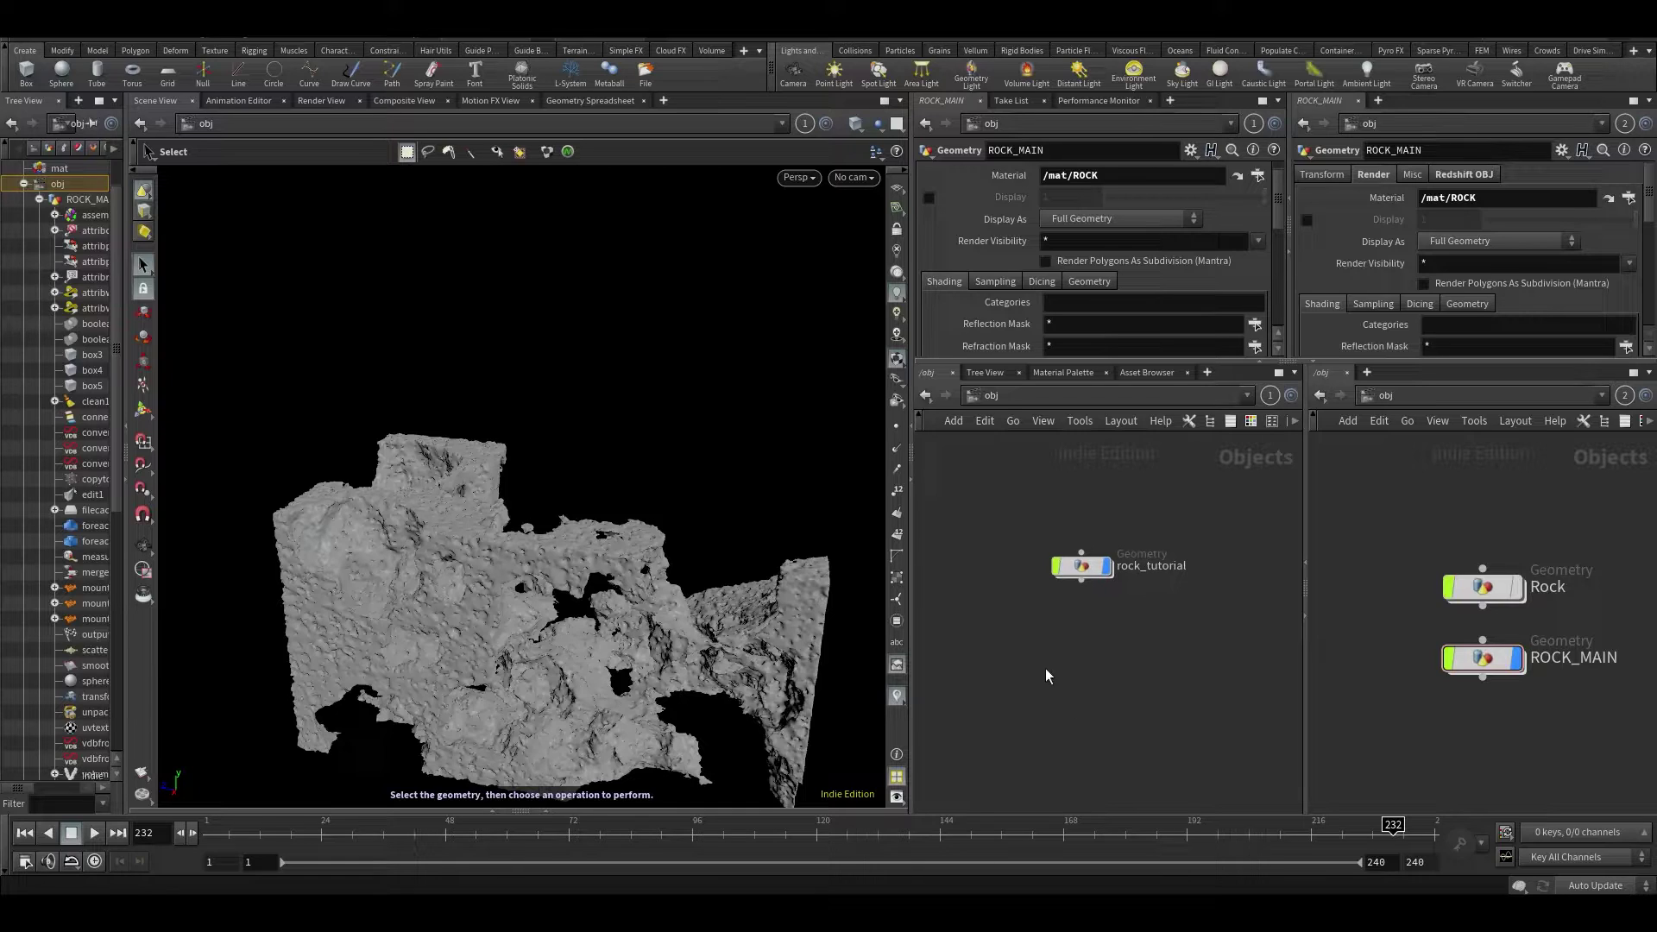
Add a new Geometry object below rock_tutorial in the object-level network.
{"action": "scroll", "coordinate": [1045, 668], "scroll_direction": "up", "scroll_amount": 2}
{"action": "key", "text": "Tab"}
{"action": "type", "text": "geo"}
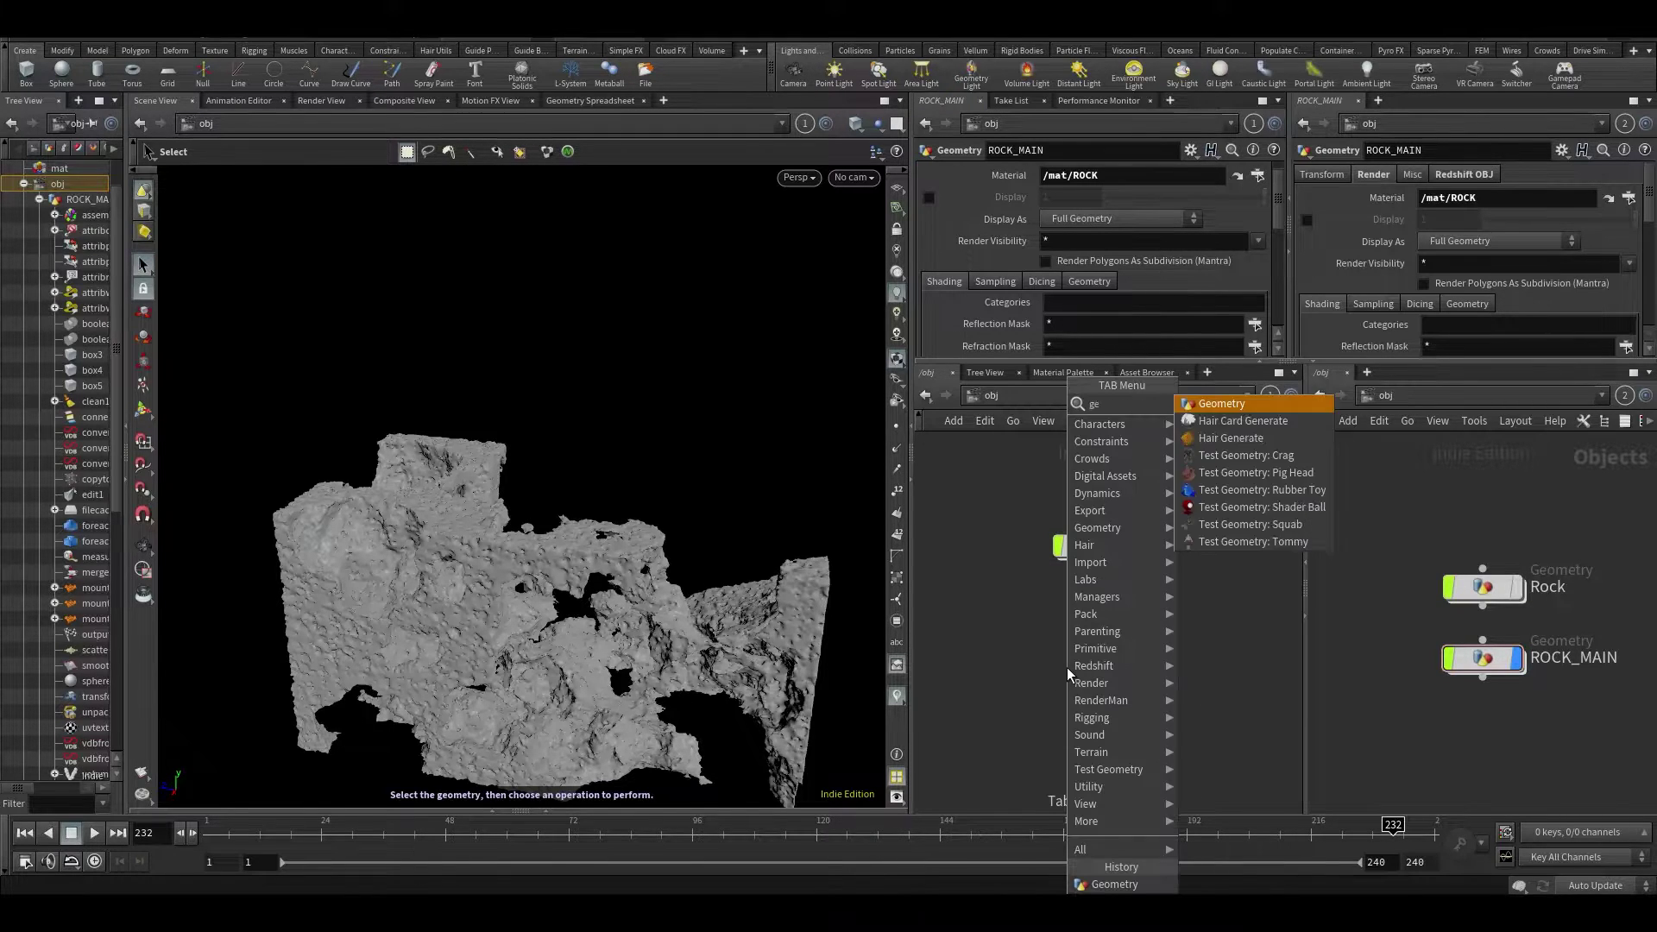
{"action": "key", "text": "Return"}
{"action": "left_click", "coordinate": [1066, 666]}
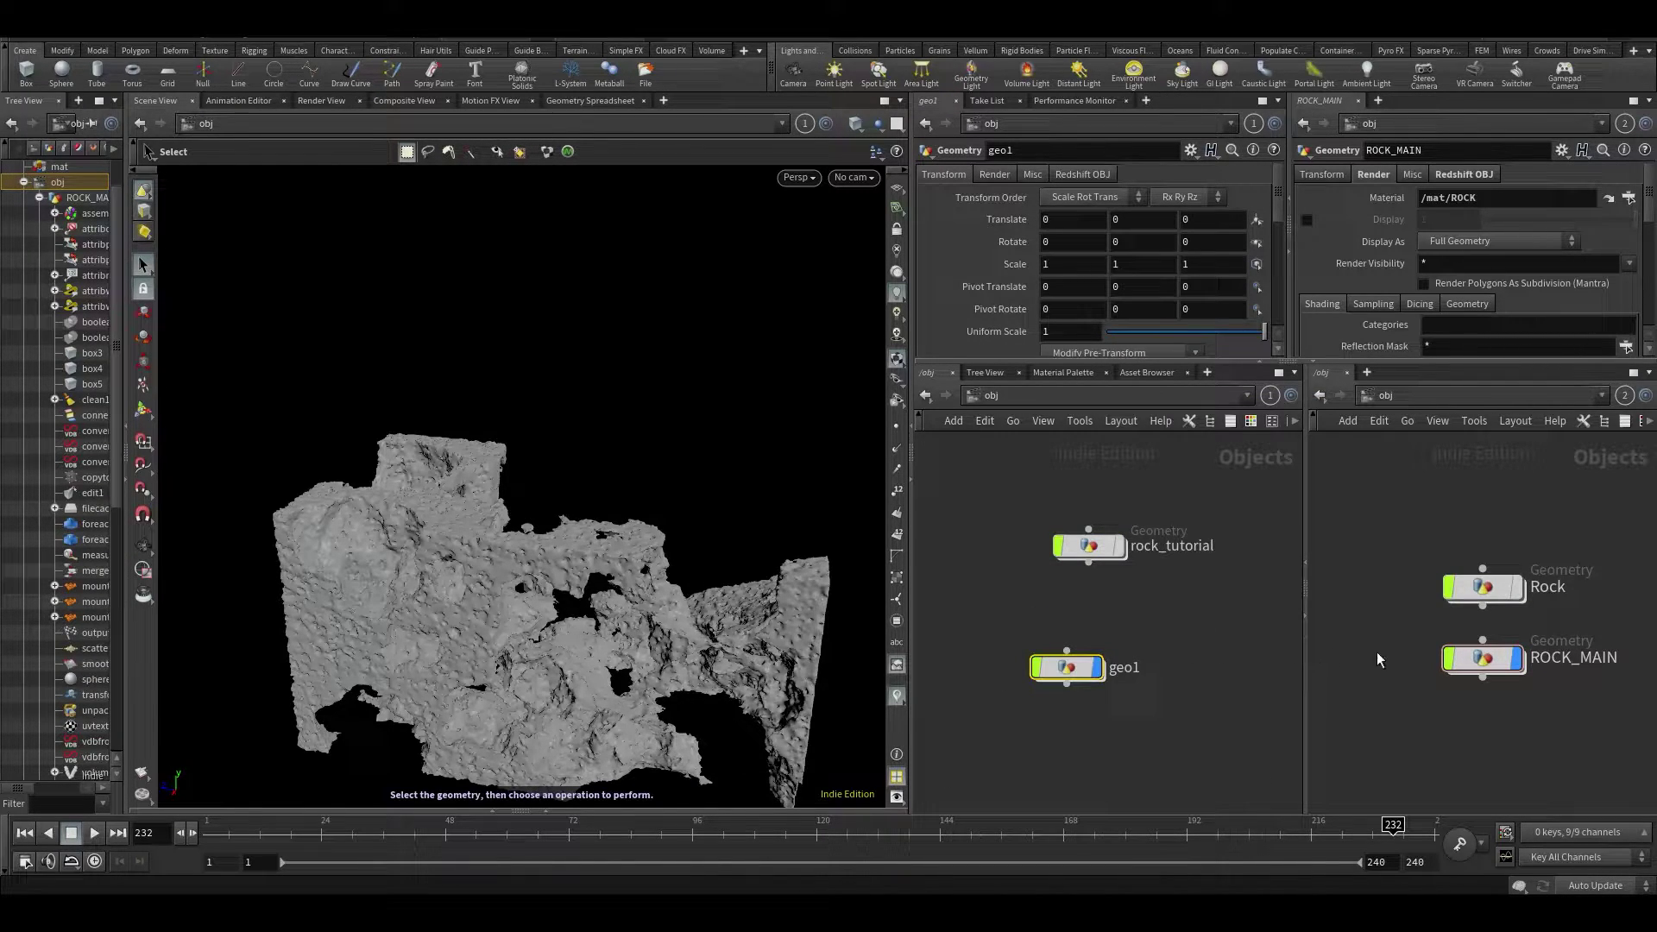
Open the ROCK_MAIN network in the second network editor for reference and rename the new geometry object rock_maintutorial.
{"action": "double_click", "coordinate": [1483, 665]}
{"action": "scroll", "coordinate": [1453, 654], "scroll_direction": "up", "scroll_amount": 5}
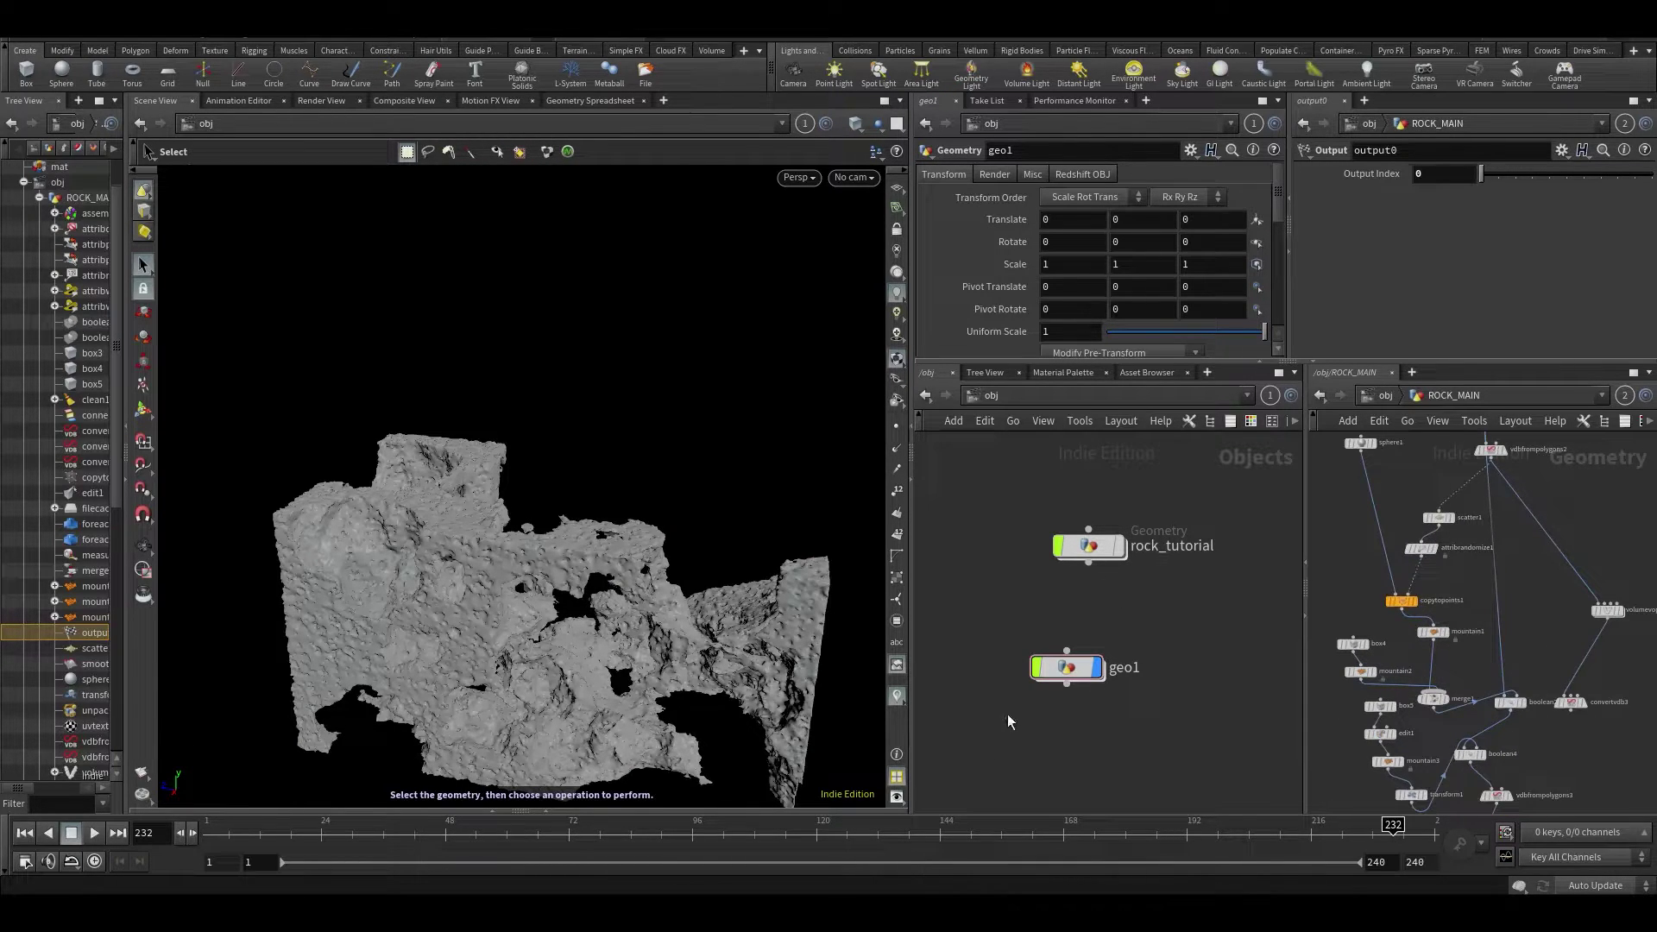
{"action": "double_click", "coordinate": [1124, 668]}
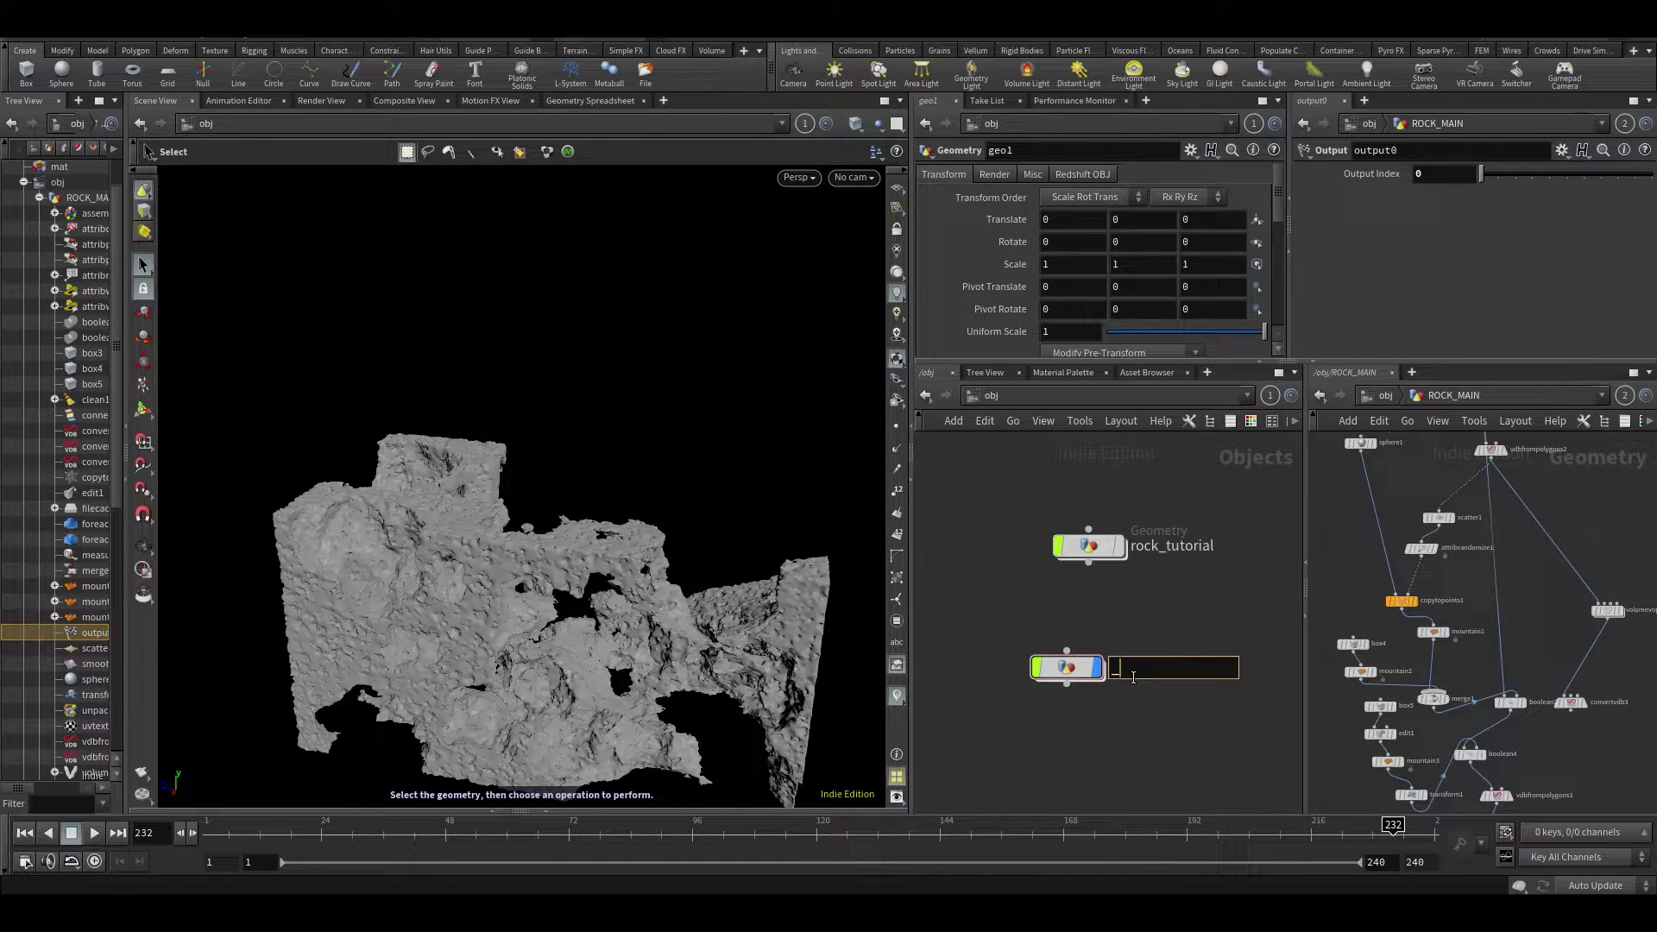
{"action": "type", "text": "rock_maintutorial"}
{"action": "key", "text": "Return"}
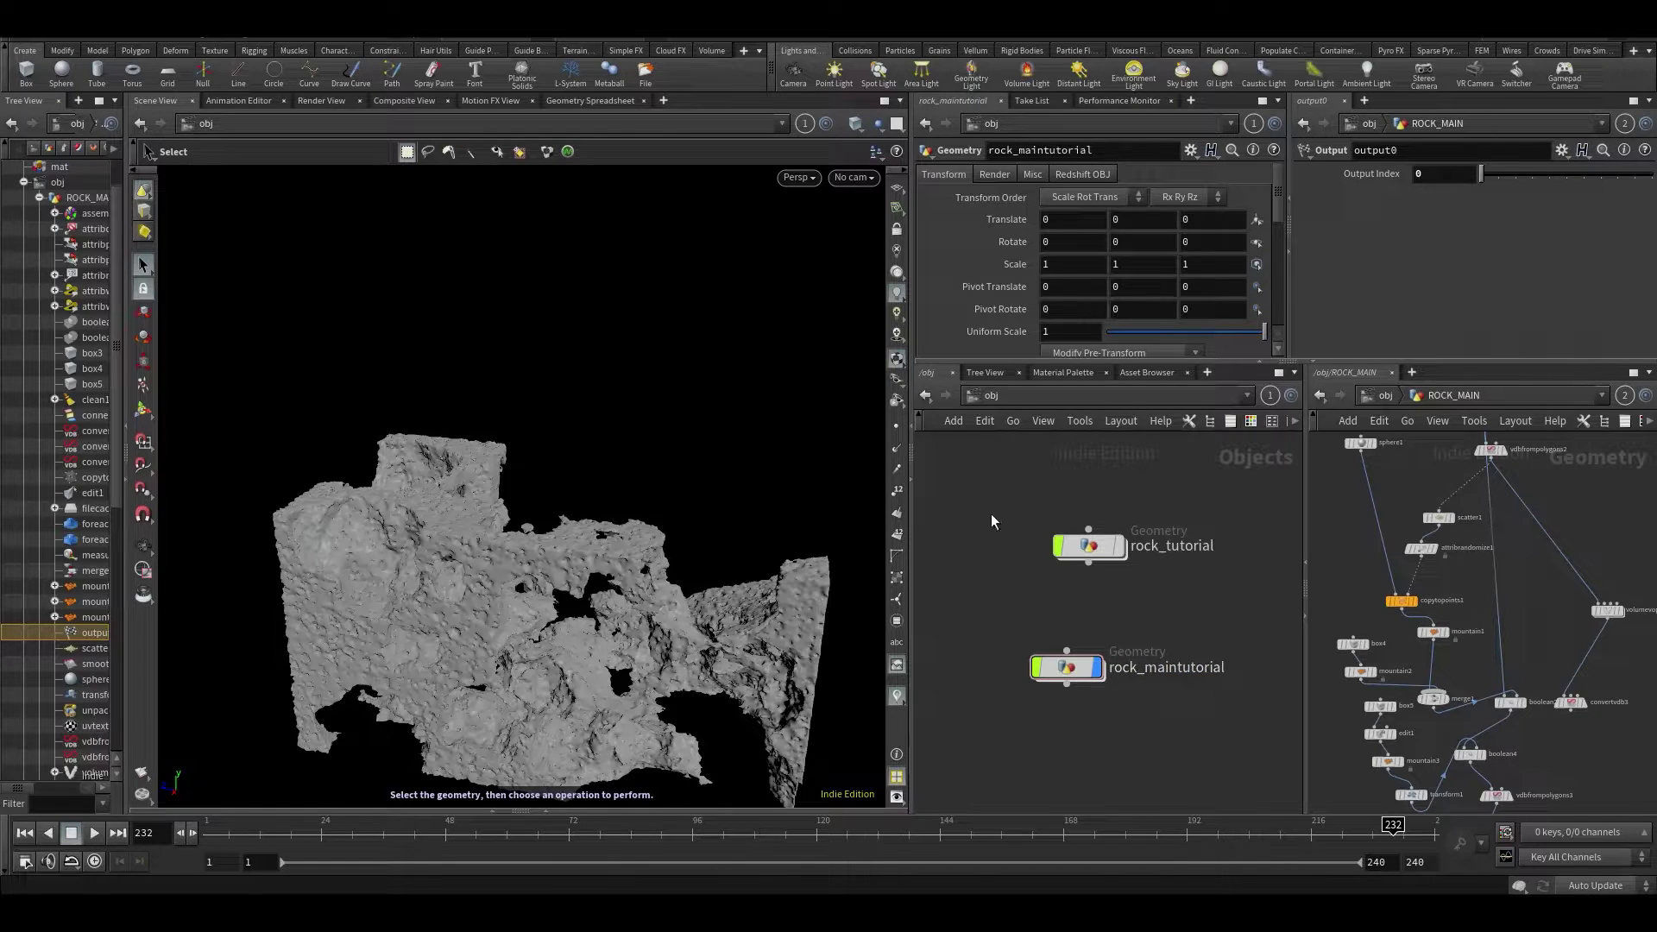
Go inside rock_maintutorial and place a default Box node in its empty network.
{"action": "double_click", "coordinate": [1071, 666]}
{"action": "key", "text": "Tab"}
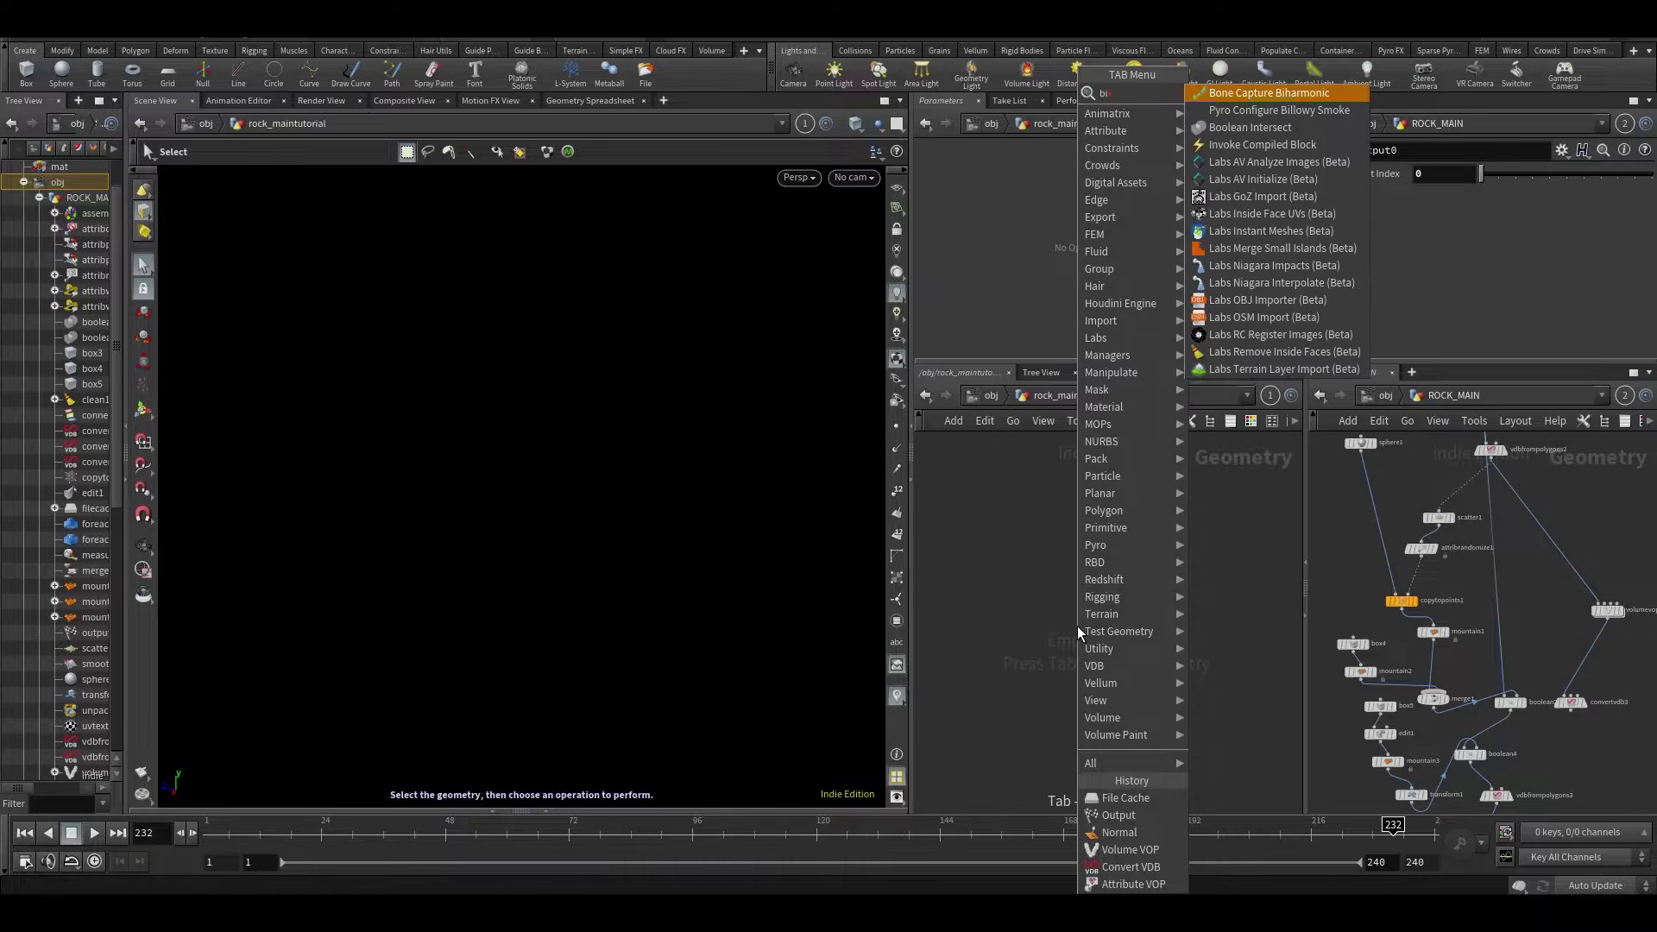
{"action": "type", "text": "box"}
{"action": "key", "text": "Return"}
{"action": "left_click", "coordinate": [1078, 625]}
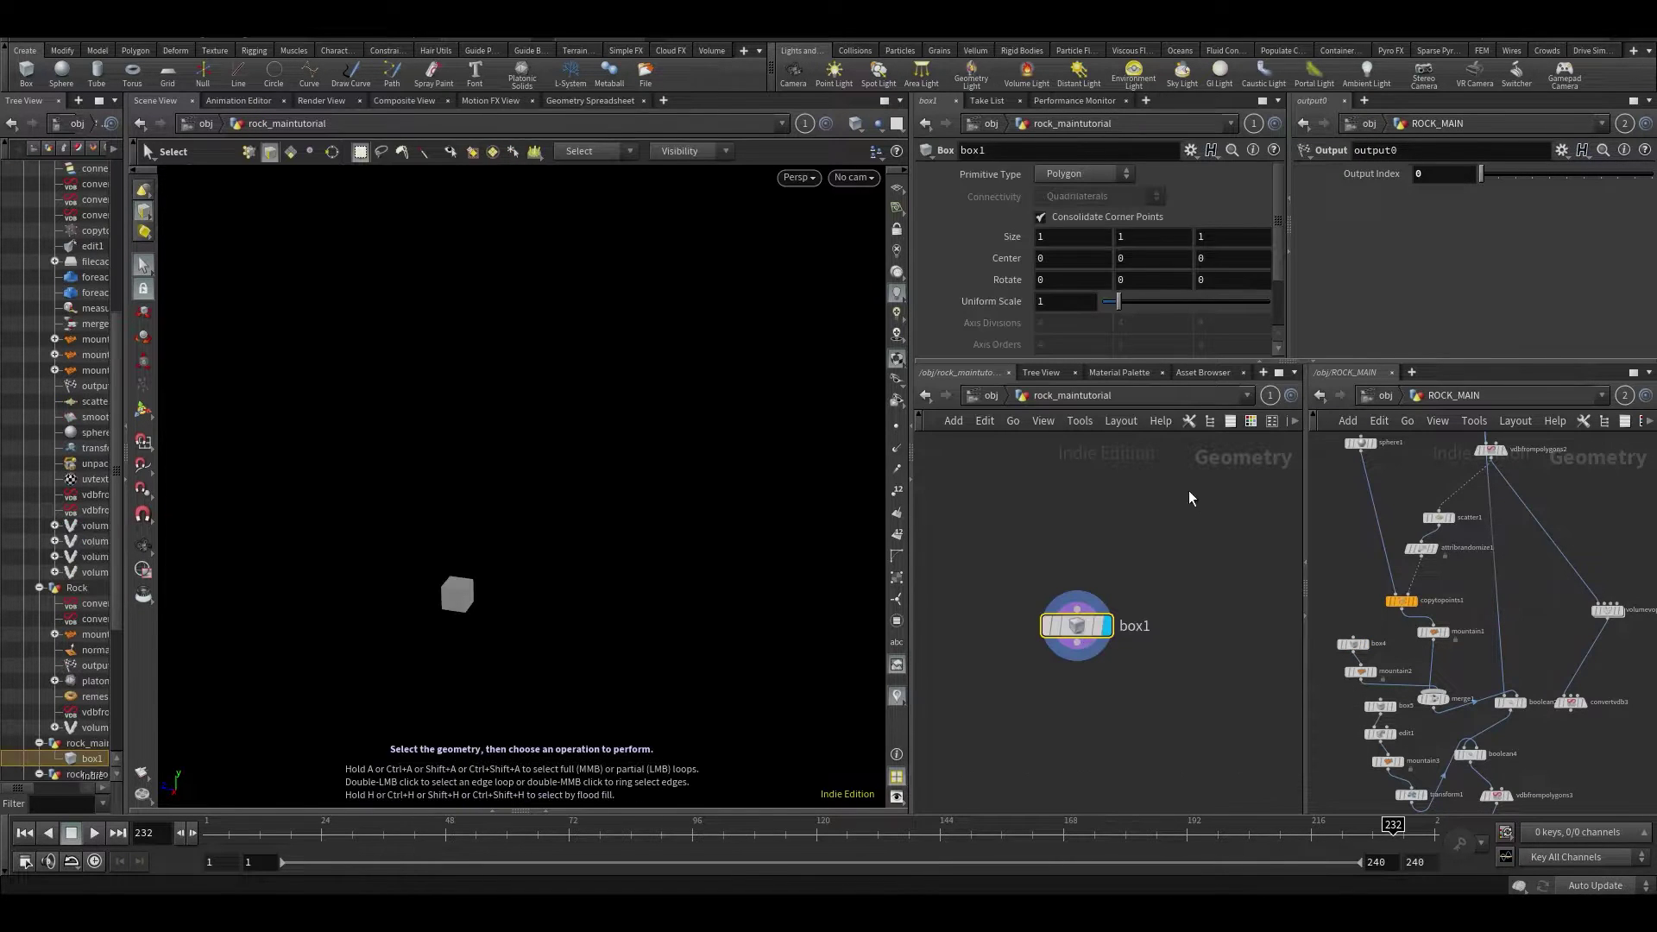
Copy the box3 node from the ROCK_MAIN network into rock_maintutorial and delete the default box there.
{"action": "left_click", "coordinate": [1414, 423]}
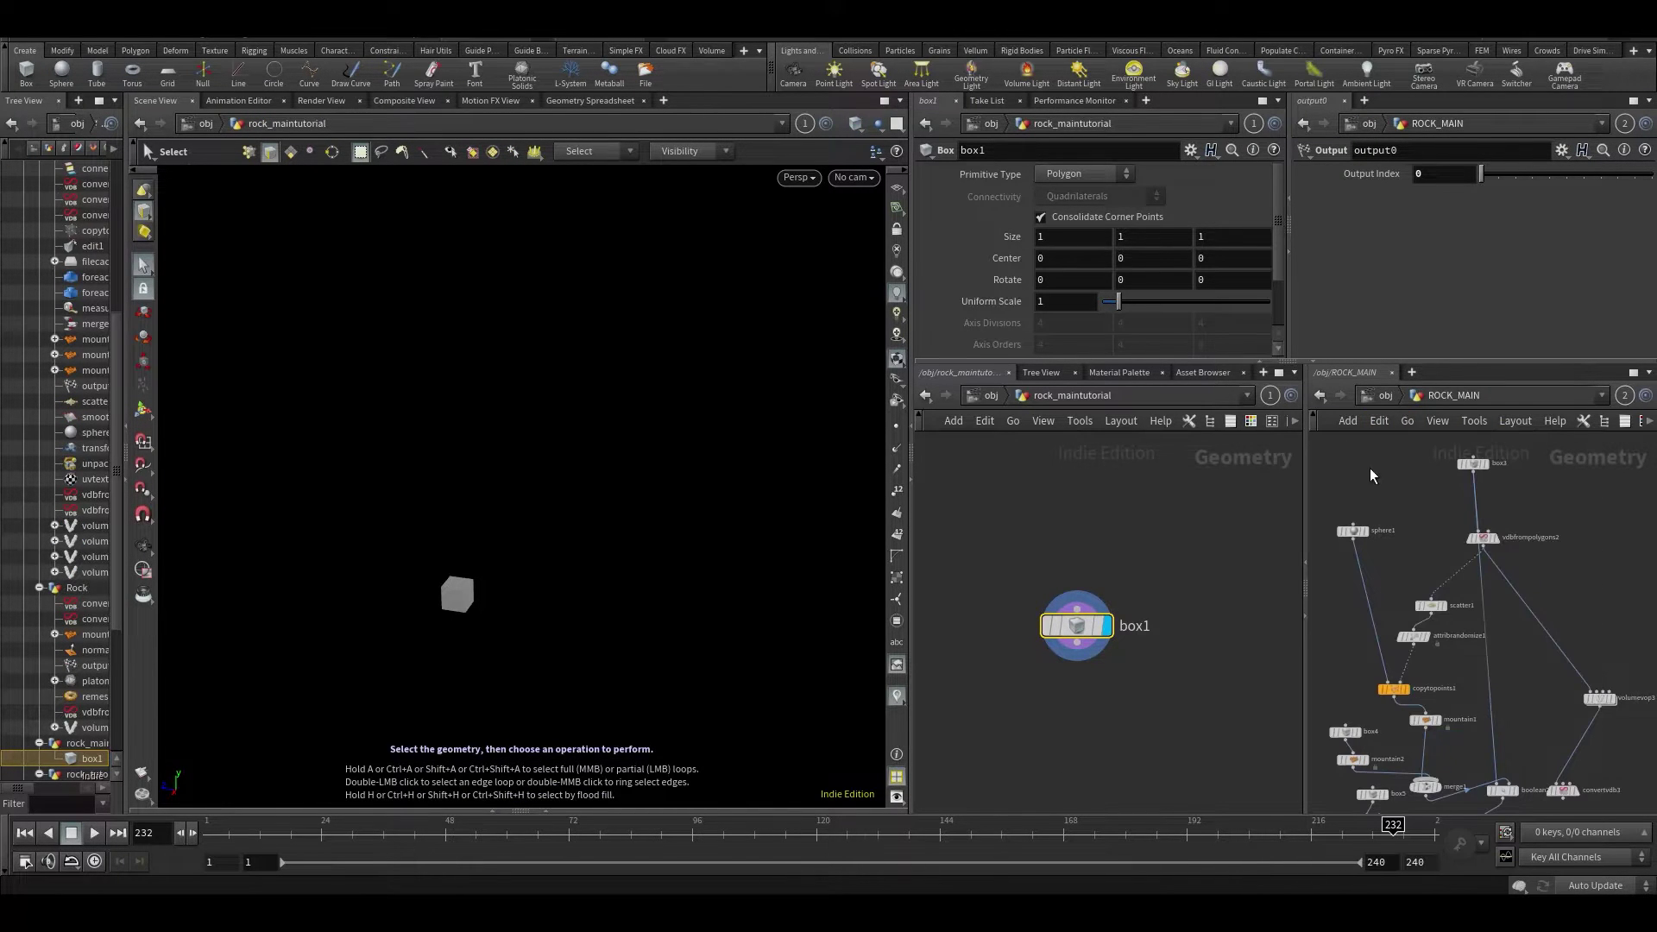
{"action": "left_click", "coordinate": [1473, 464]}
{"action": "key", "text": "ctrl+c"}
{"action": "key", "text": "ctrl+v"}
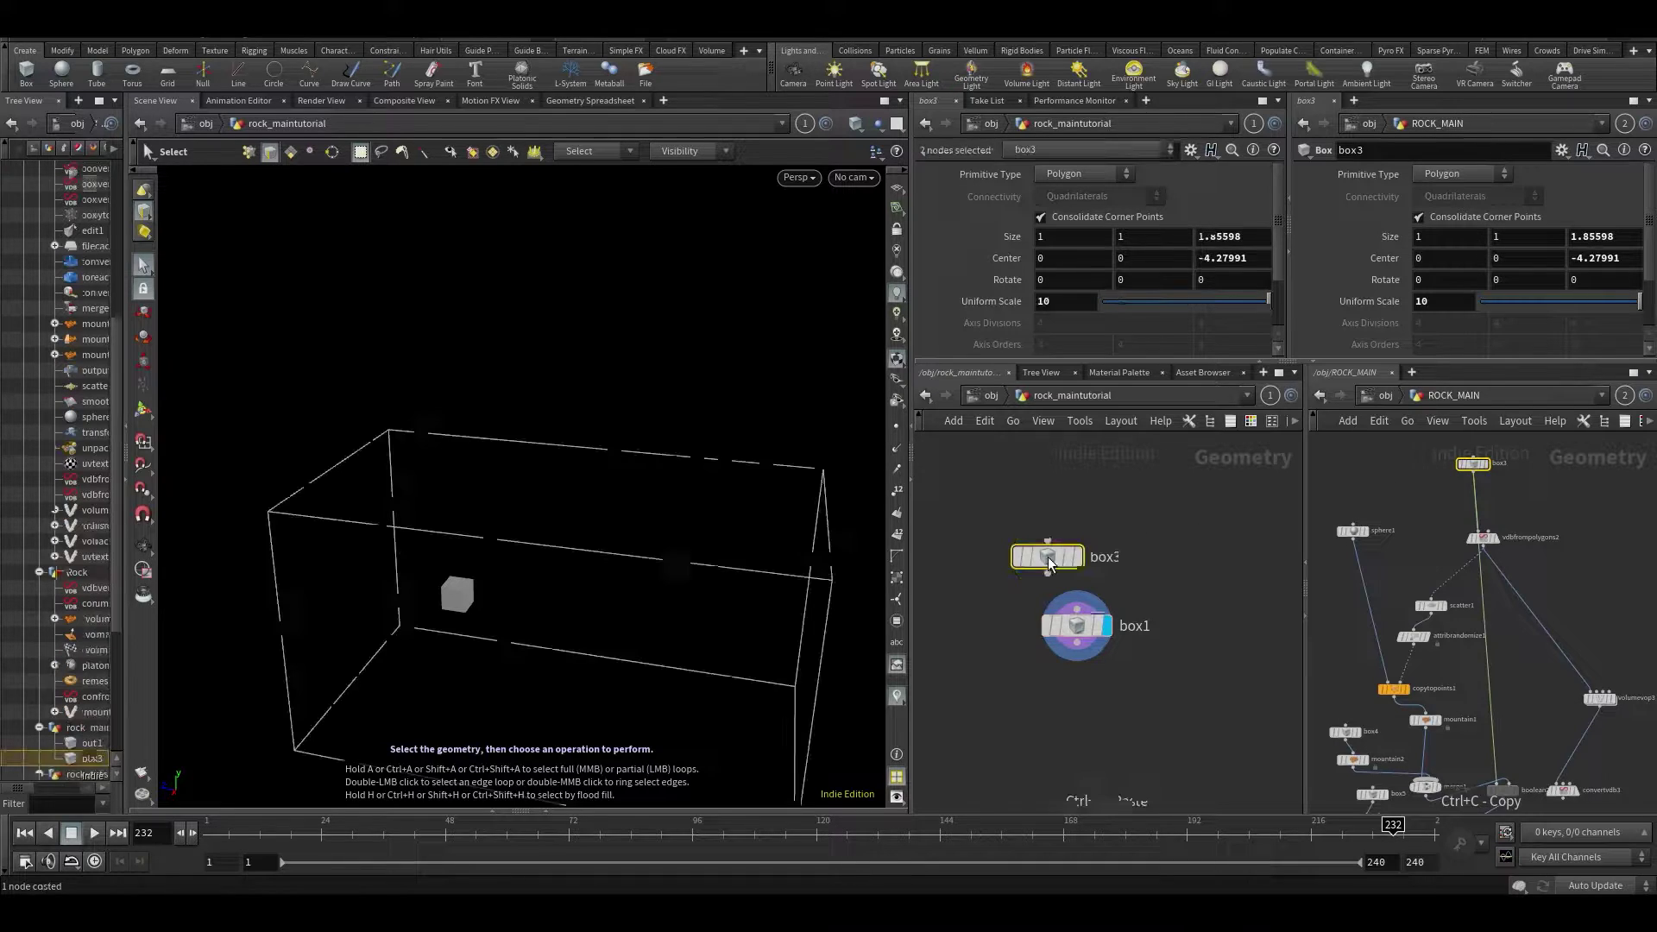
{"action": "left_click_drag", "start_coordinate": [1017, 676], "coordinate": [1123, 618]}
{"action": "key", "text": "Delete"}
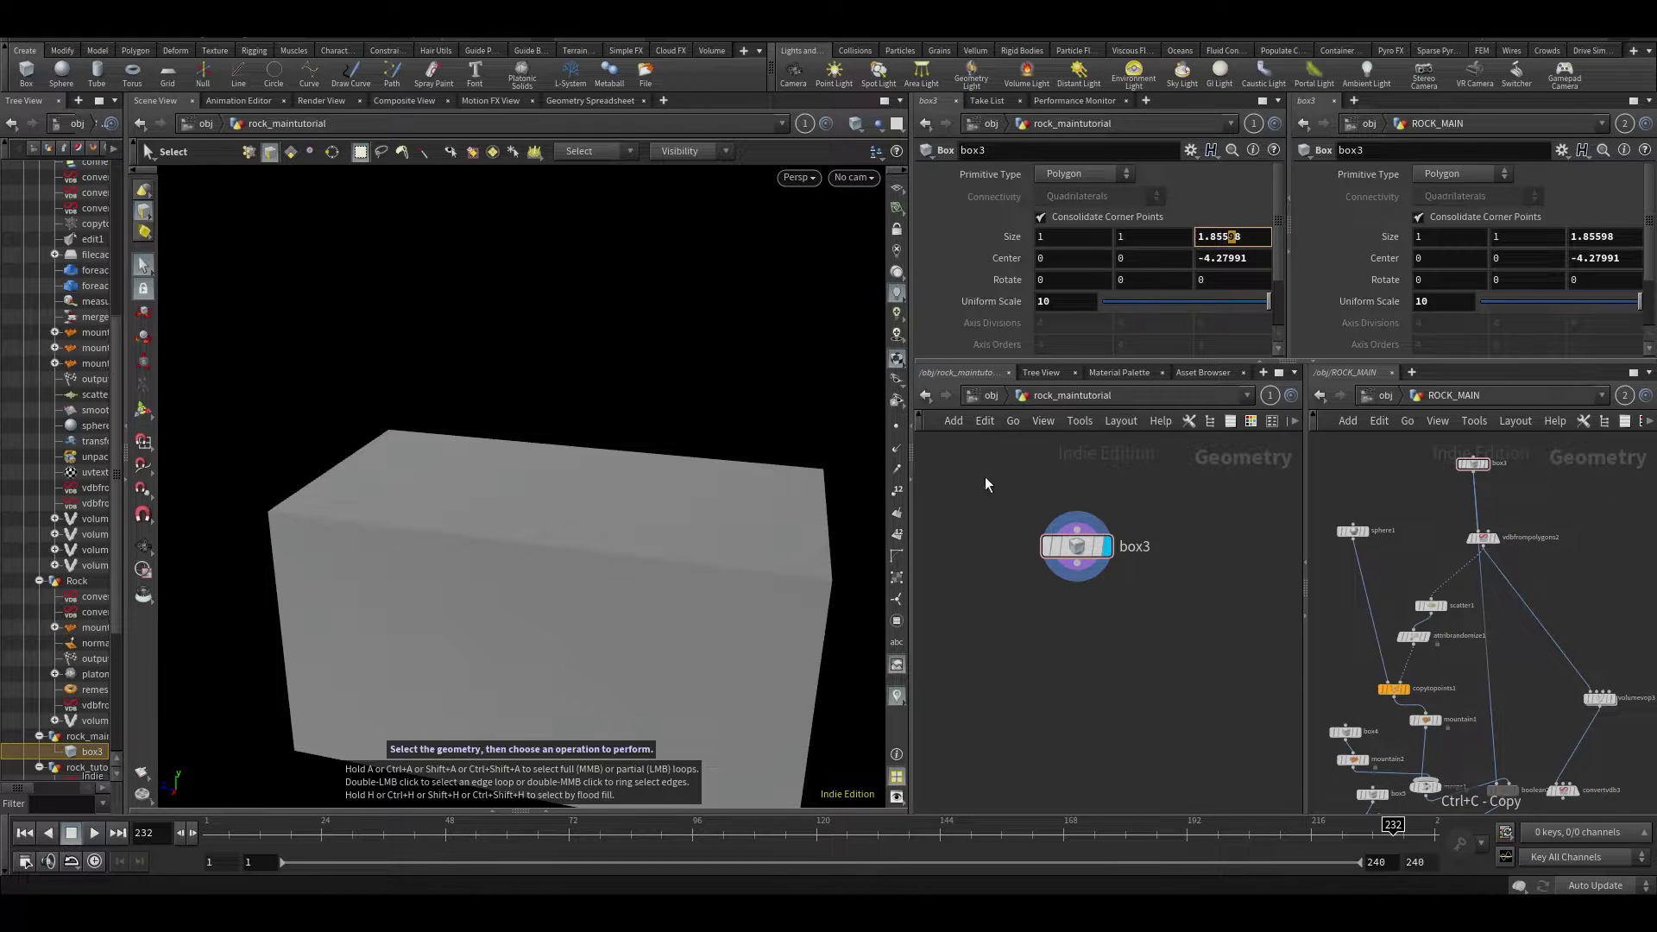
{"action": "key", "text": "Escape"}
{"action": "left_click_drag", "start_coordinate": [592, 484], "coordinate": [526, 486]}
{"action": "scroll", "coordinate": [542, 514], "scroll_direction": "down", "scroll_amount": 3, "text": "alt"}
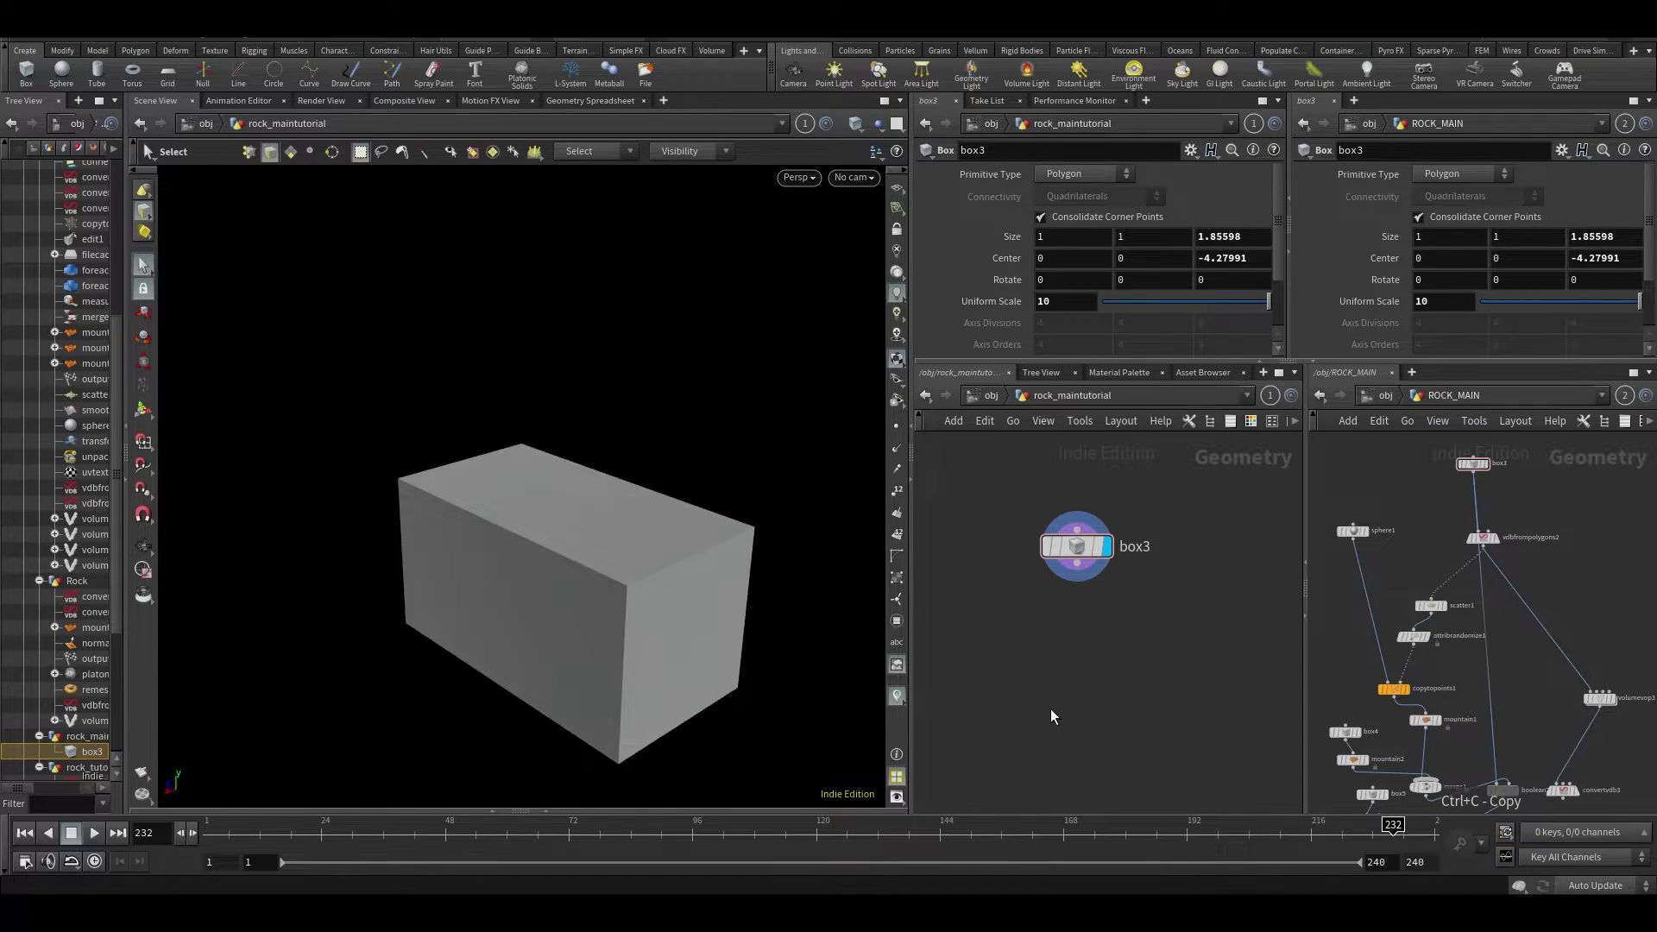
Add a VDB from Polygons node fed by the box, disabling Distance VDB and enabling Fog VDB as density.
{"action": "scroll", "coordinate": [1050, 701], "scroll_direction": "up", "scroll_amount": 2}
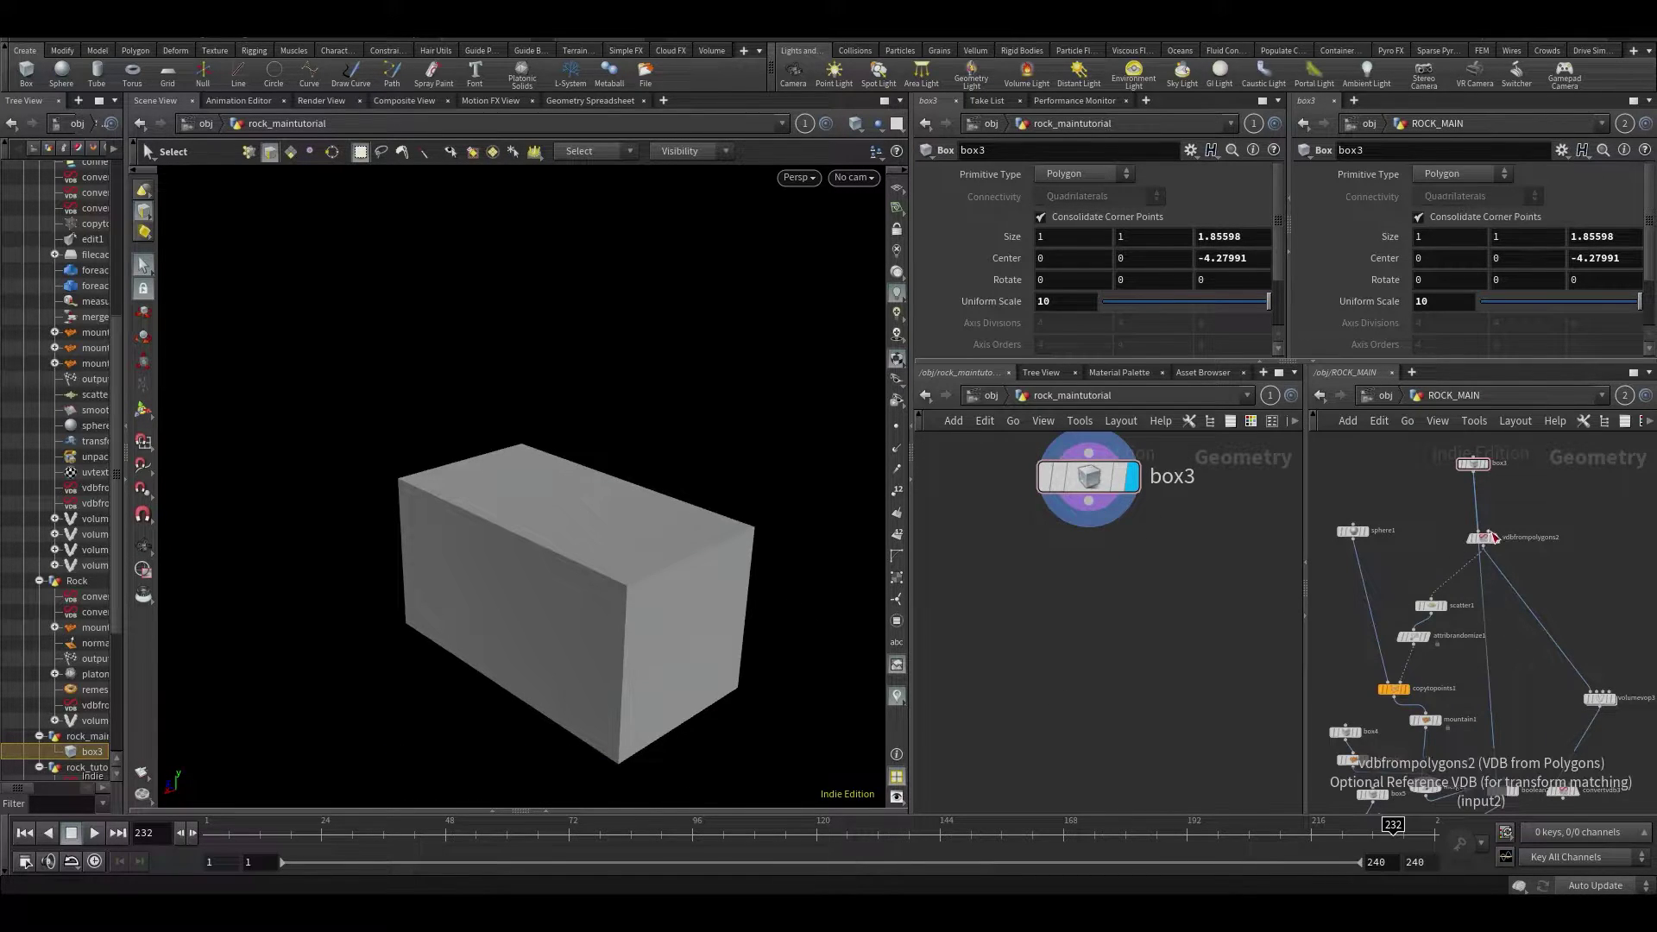
{"action": "left_click_drag", "start_coordinate": [1494, 537], "coordinate": [1526, 547]}
{"action": "scroll", "coordinate": [1463, 566], "scroll_direction": "up", "scroll_amount": 2}
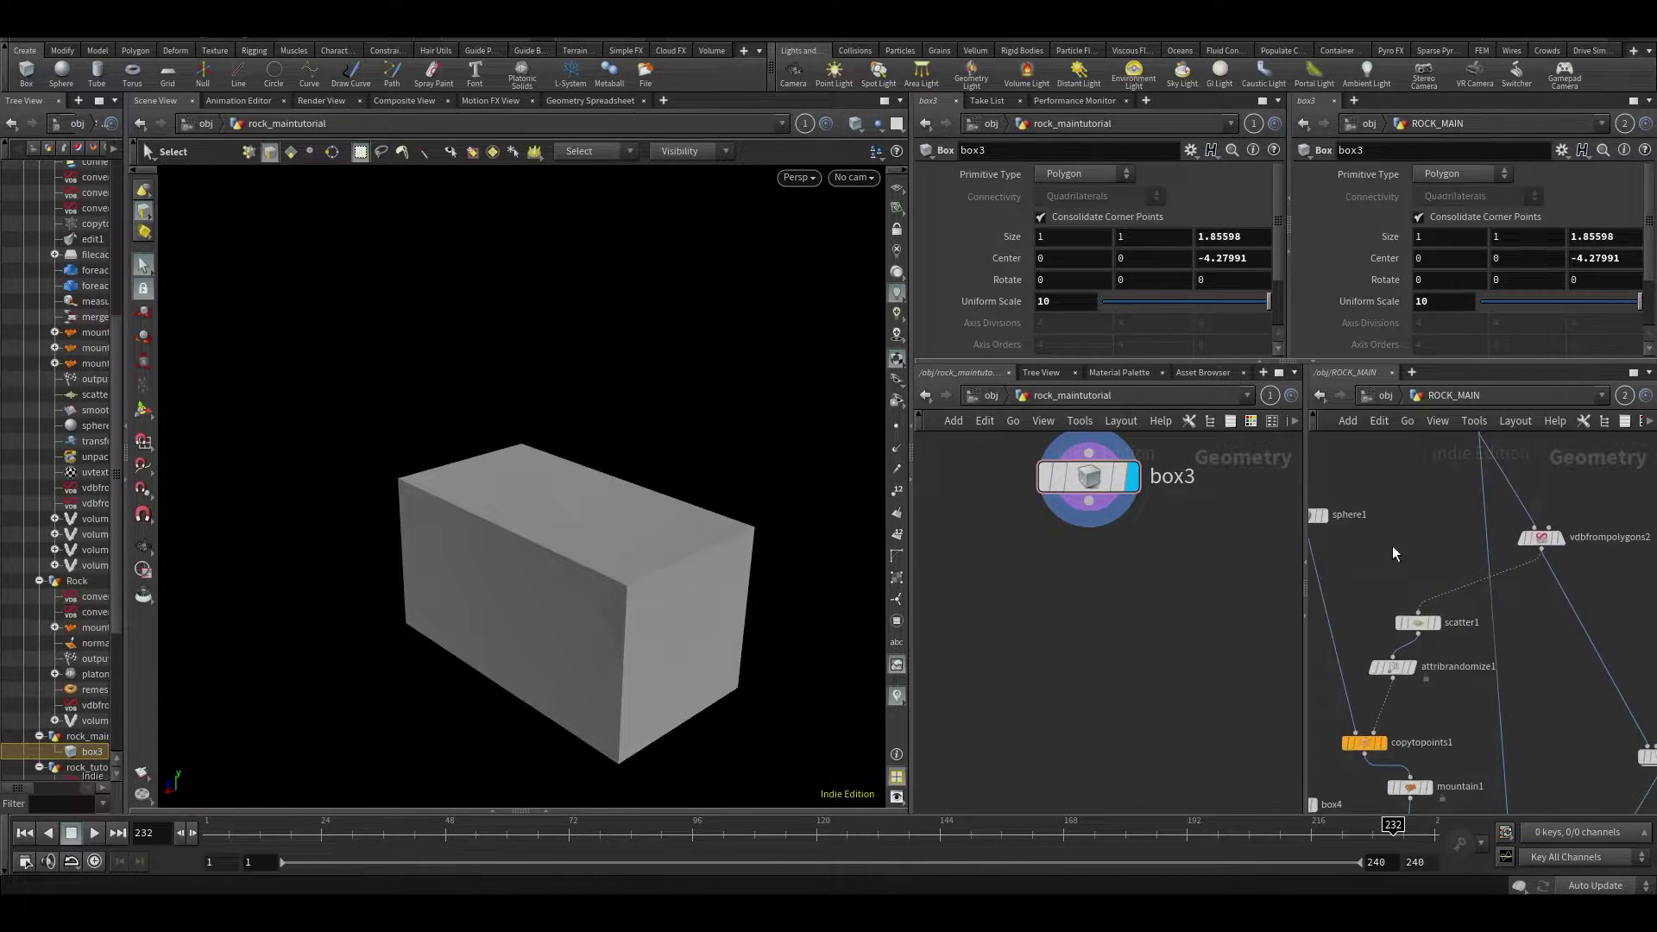
{"action": "key", "text": "Tab"}
{"action": "type", "text": "vdb from"}
{"action": "key", "text": "Down"}
{"action": "key", "text": "Down"}
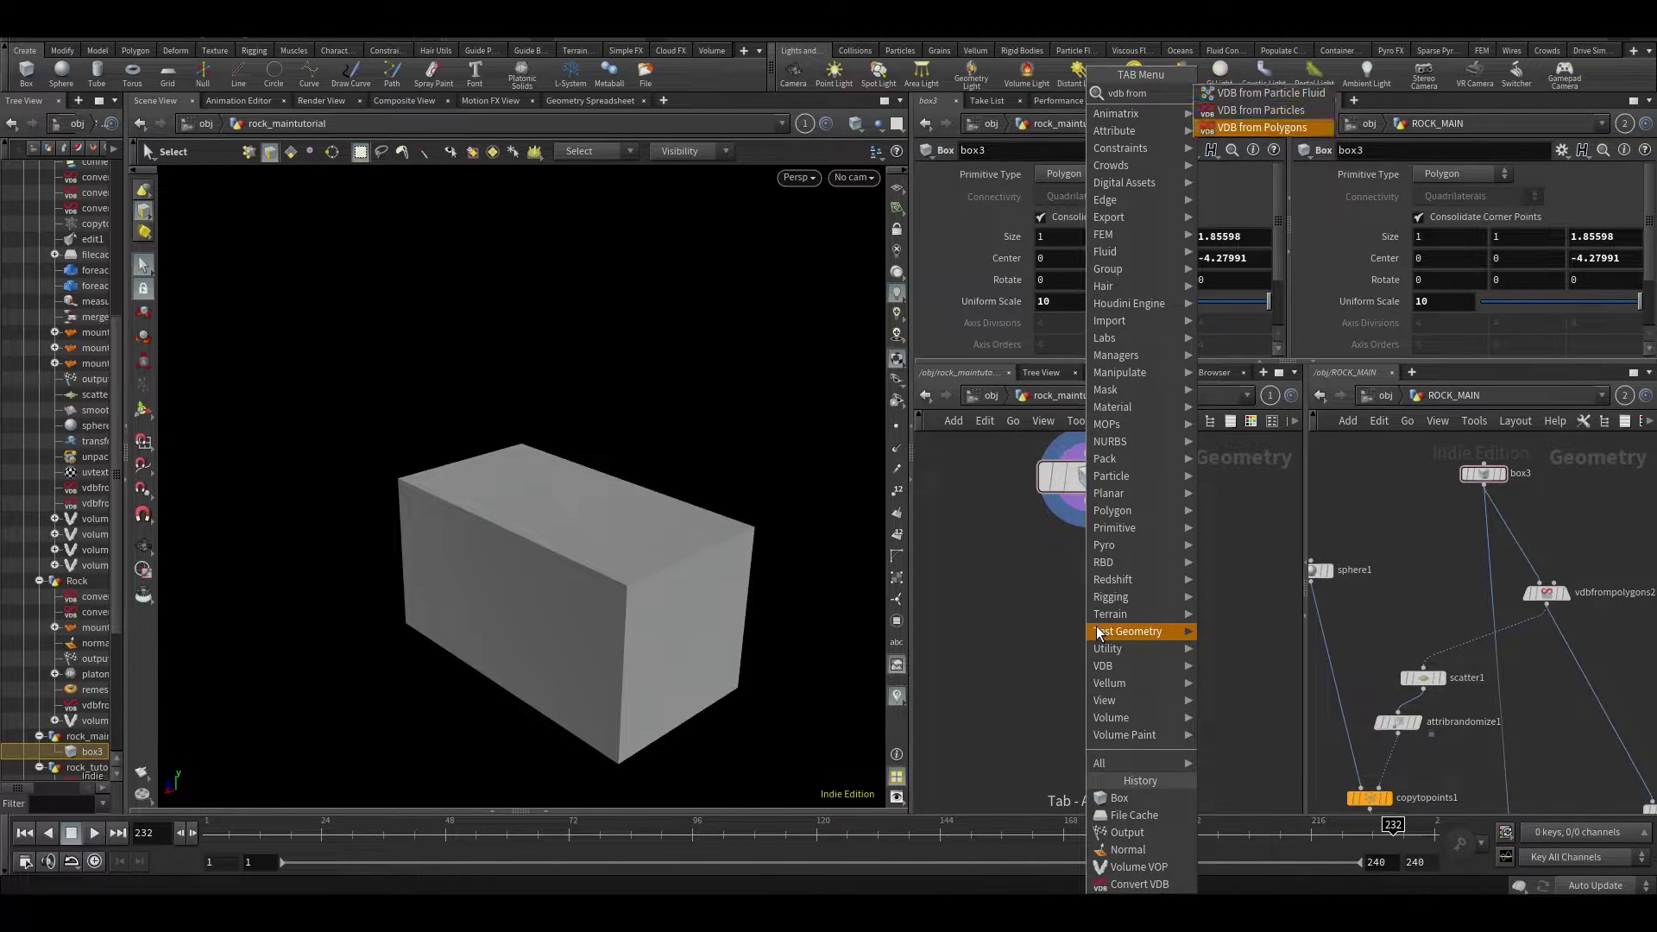
{"action": "key", "text": "Return"}
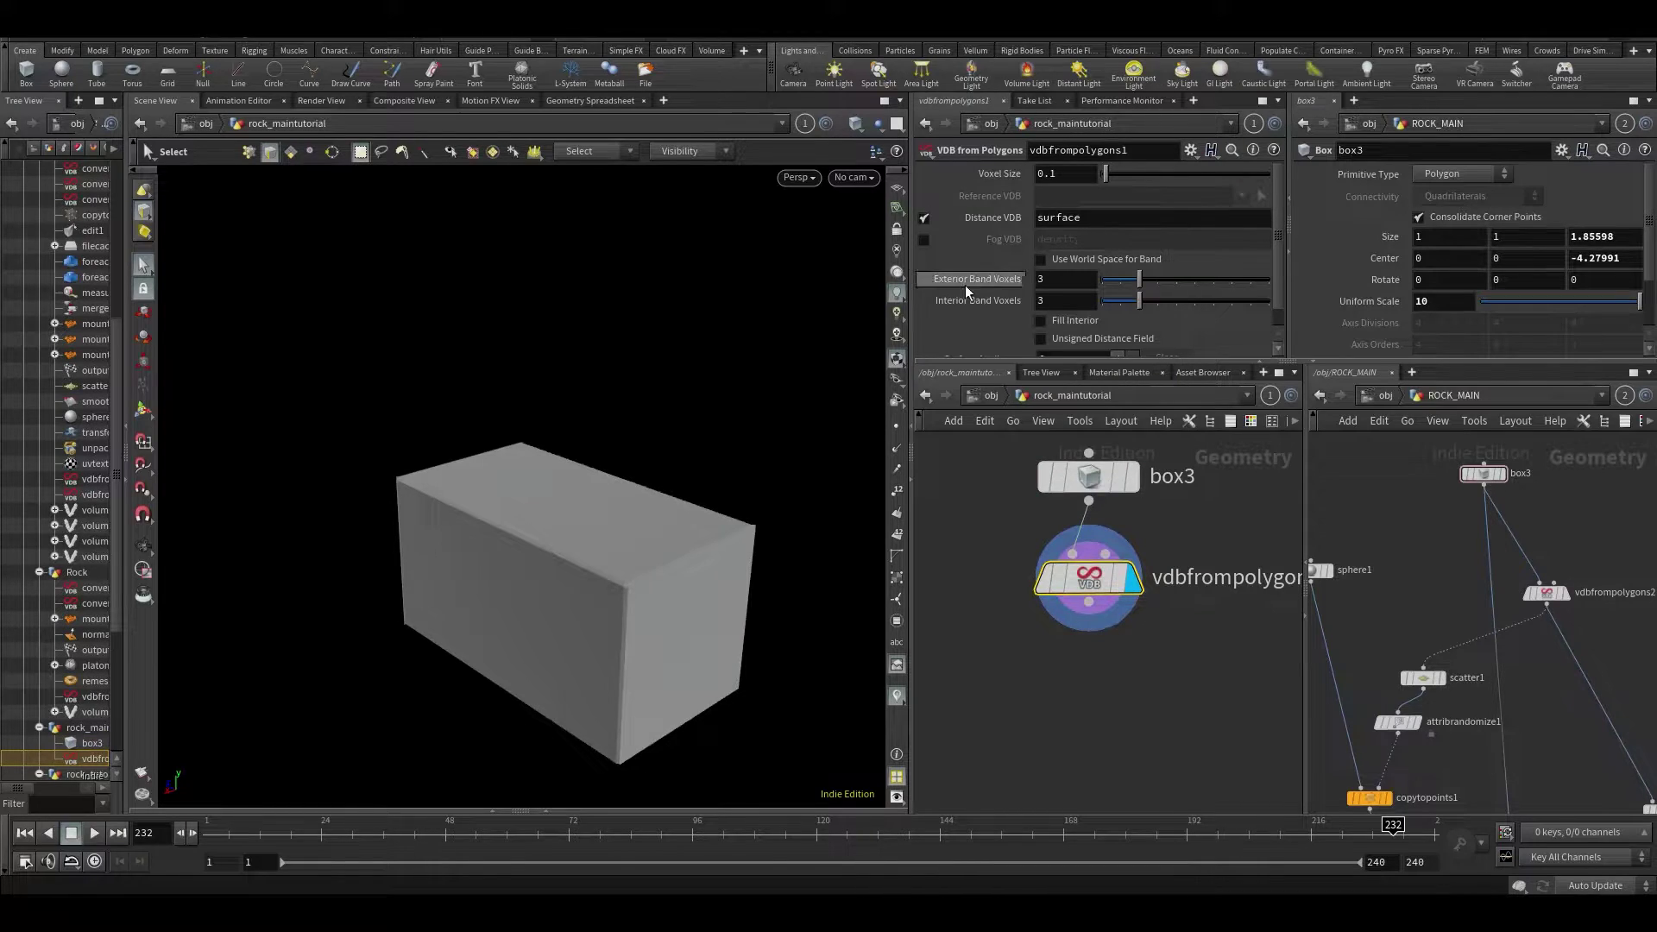
{"action": "left_click", "coordinate": [923, 218]}
{"action": "left_click", "coordinate": [923, 239]}
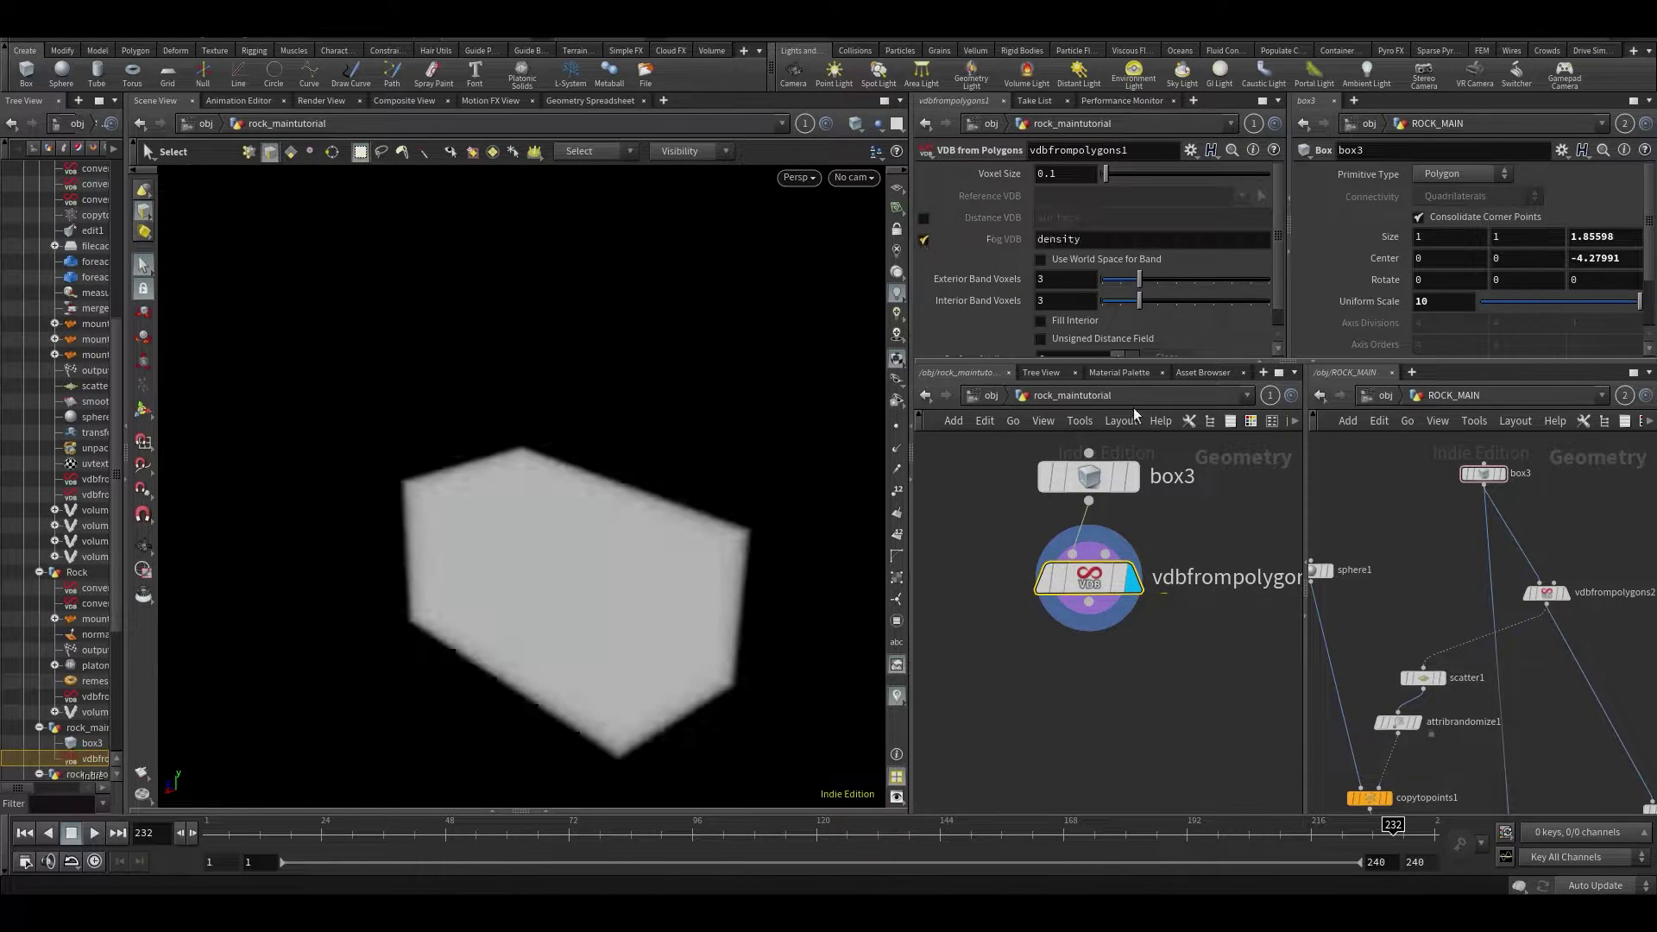
Show the reference scatter node's settings and add a Scatter node below VDB from Polygons in rock_maintutorial.
{"action": "middle_click_drag", "start_coordinate": [1407, 610], "coordinate": [1469, 559]}
{"action": "left_click", "coordinate": [1481, 630]}
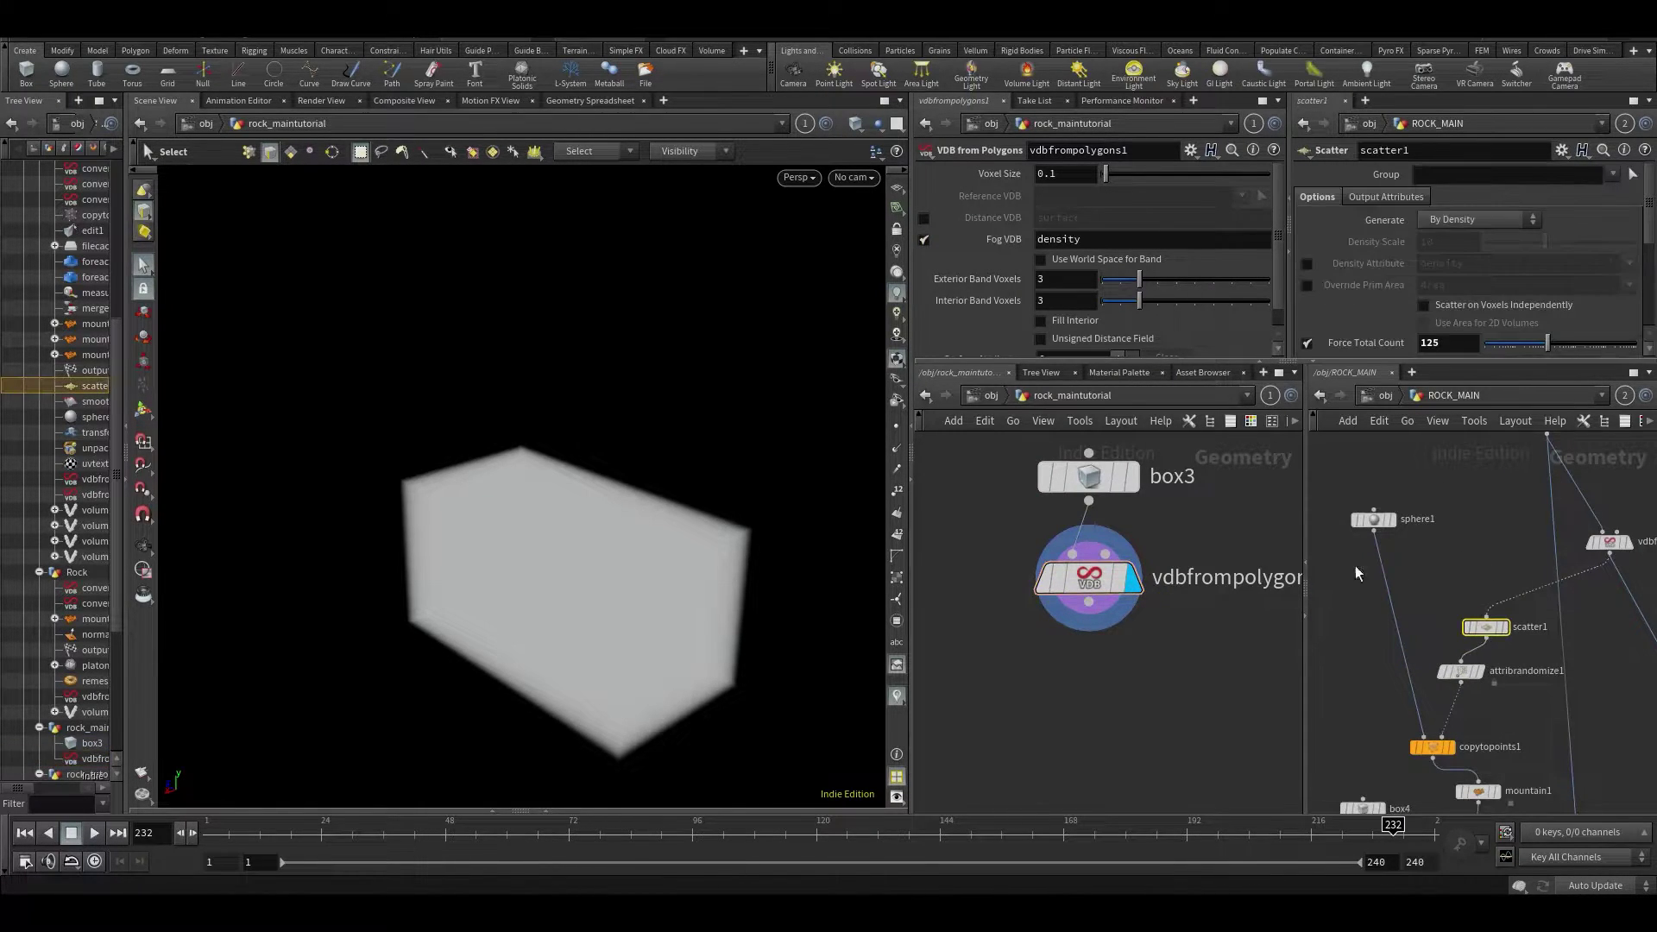
{"action": "key", "text": "Tab"}
{"action": "left_click", "coordinate": [1090, 703]}
{"action": "left_click", "coordinate": [1112, 687]}
{"action": "scroll", "coordinate": [1347, 294], "scroll_direction": "down", "scroll_amount": 5}
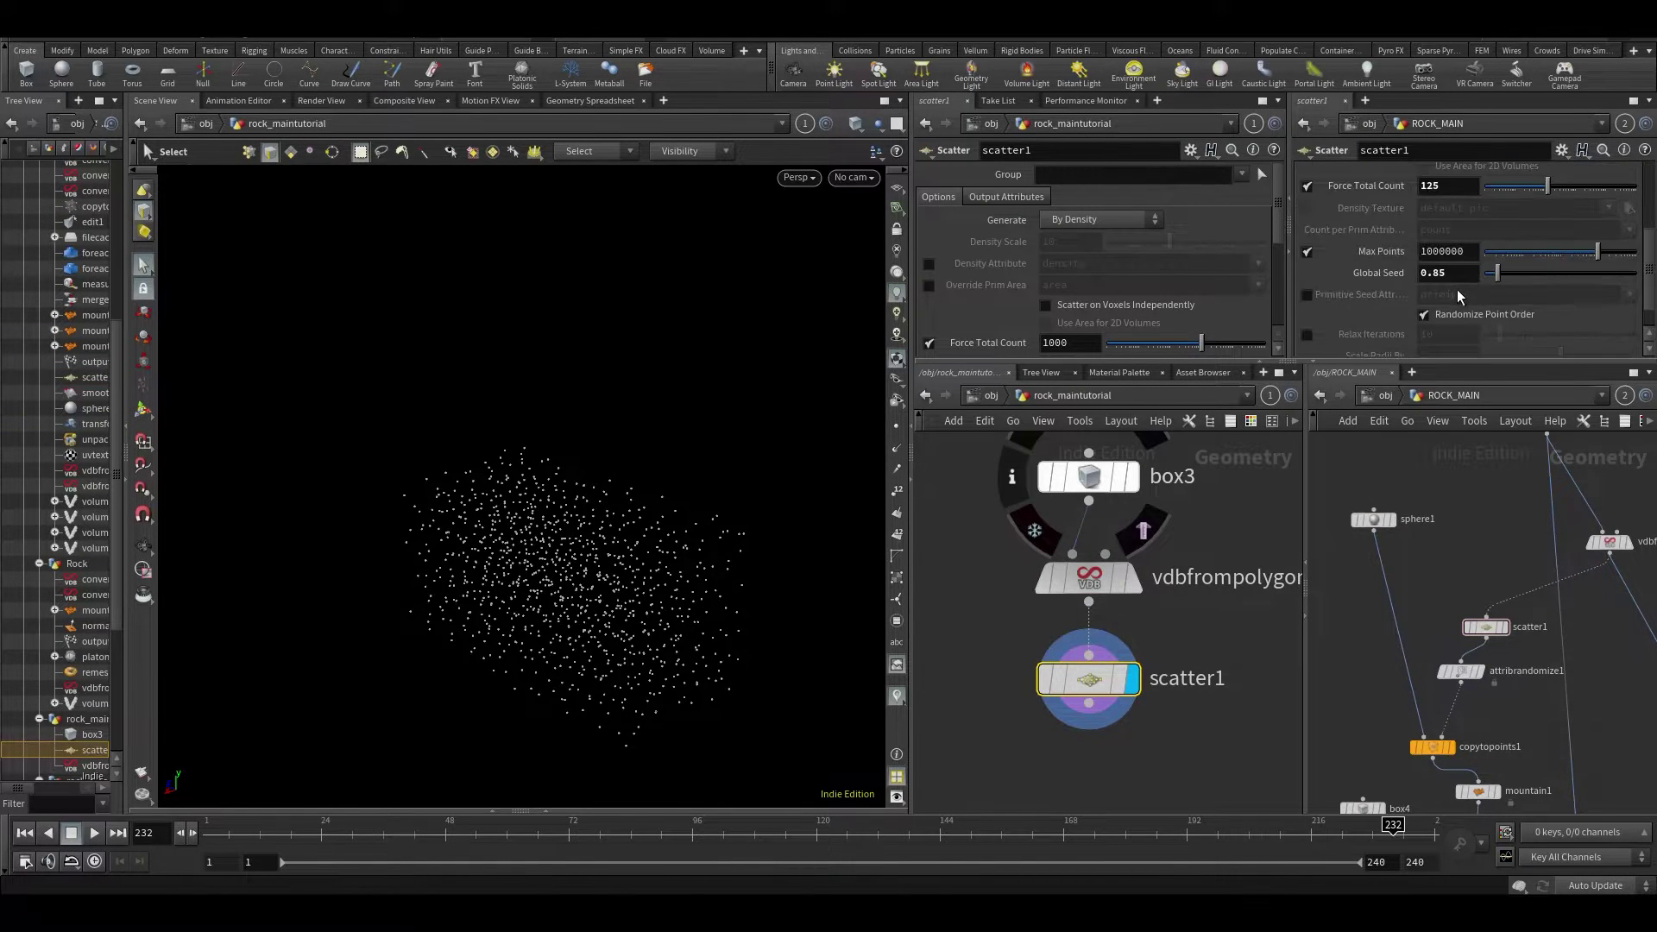
Turn off Relax Iterations on the new scatter node and widen the scene view.
{"action": "scroll", "coordinate": [1123, 341], "scroll_direction": "down", "scroll_amount": 5}
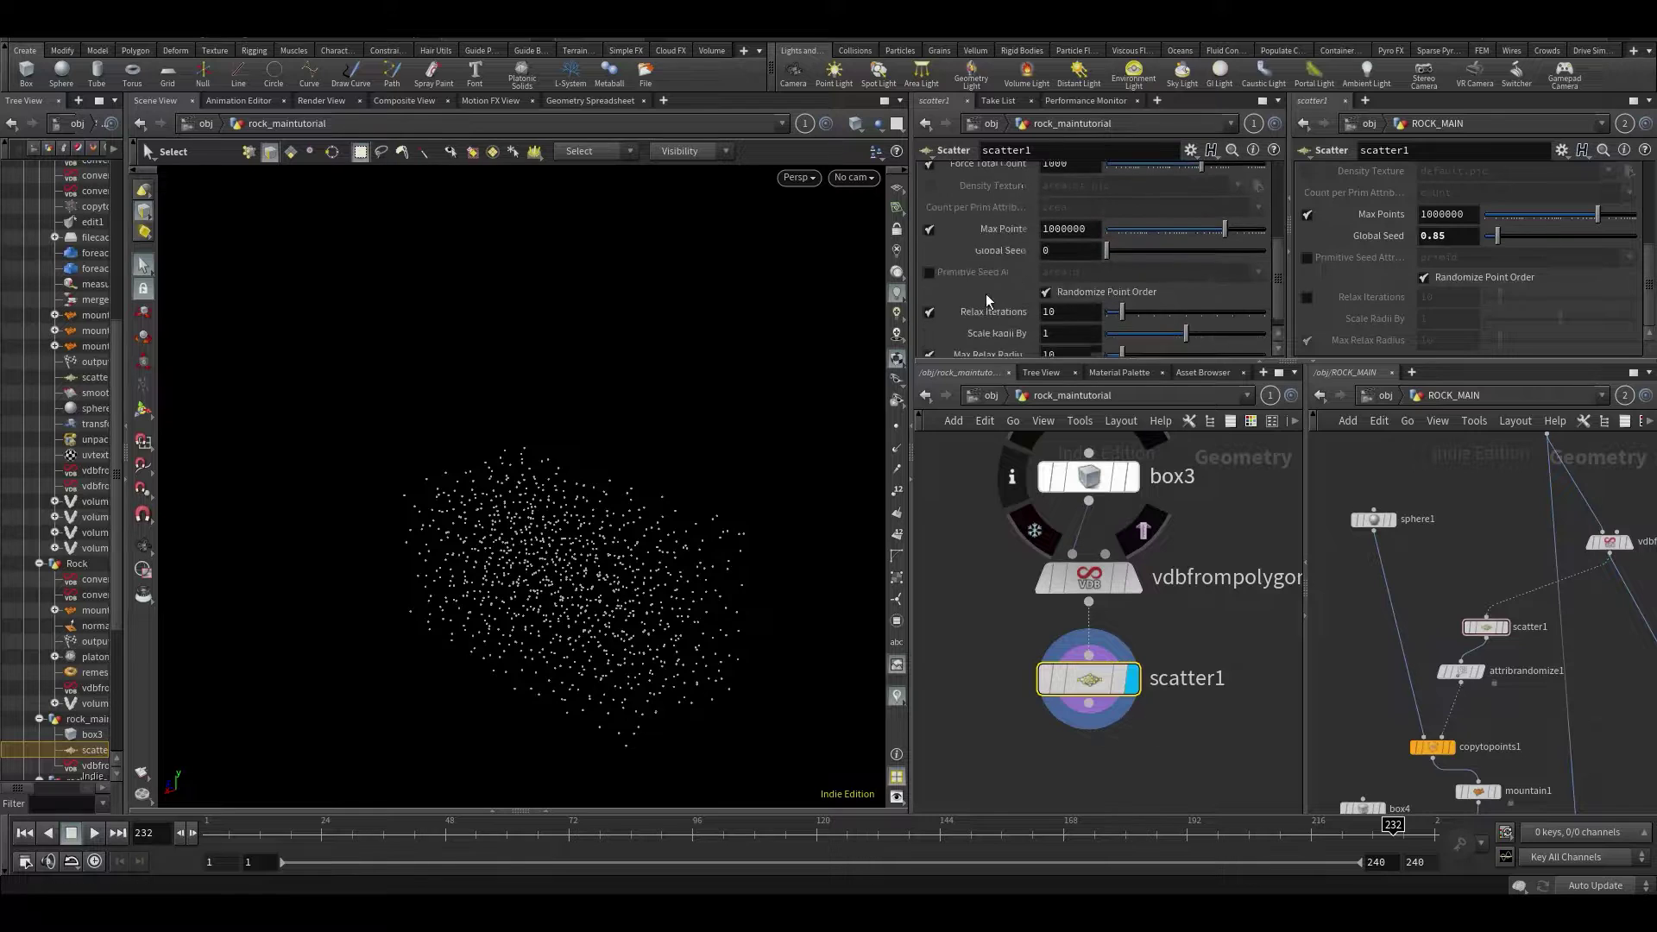
{"action": "left_click", "coordinate": [930, 335]}
{"action": "left_click", "coordinate": [930, 337]}
{"action": "left_click_drag", "start_coordinate": [629, 413], "coordinate": [673, 422], "text": "alt"}
{"action": "right_click_drag", "start_coordinate": [673, 422], "coordinate": [779, 499], "text": "alt"}
{"action": "key", "text": "s"}
{"action": "left_click_drag", "start_coordinate": [911, 371], "coordinate": [1000, 371]}
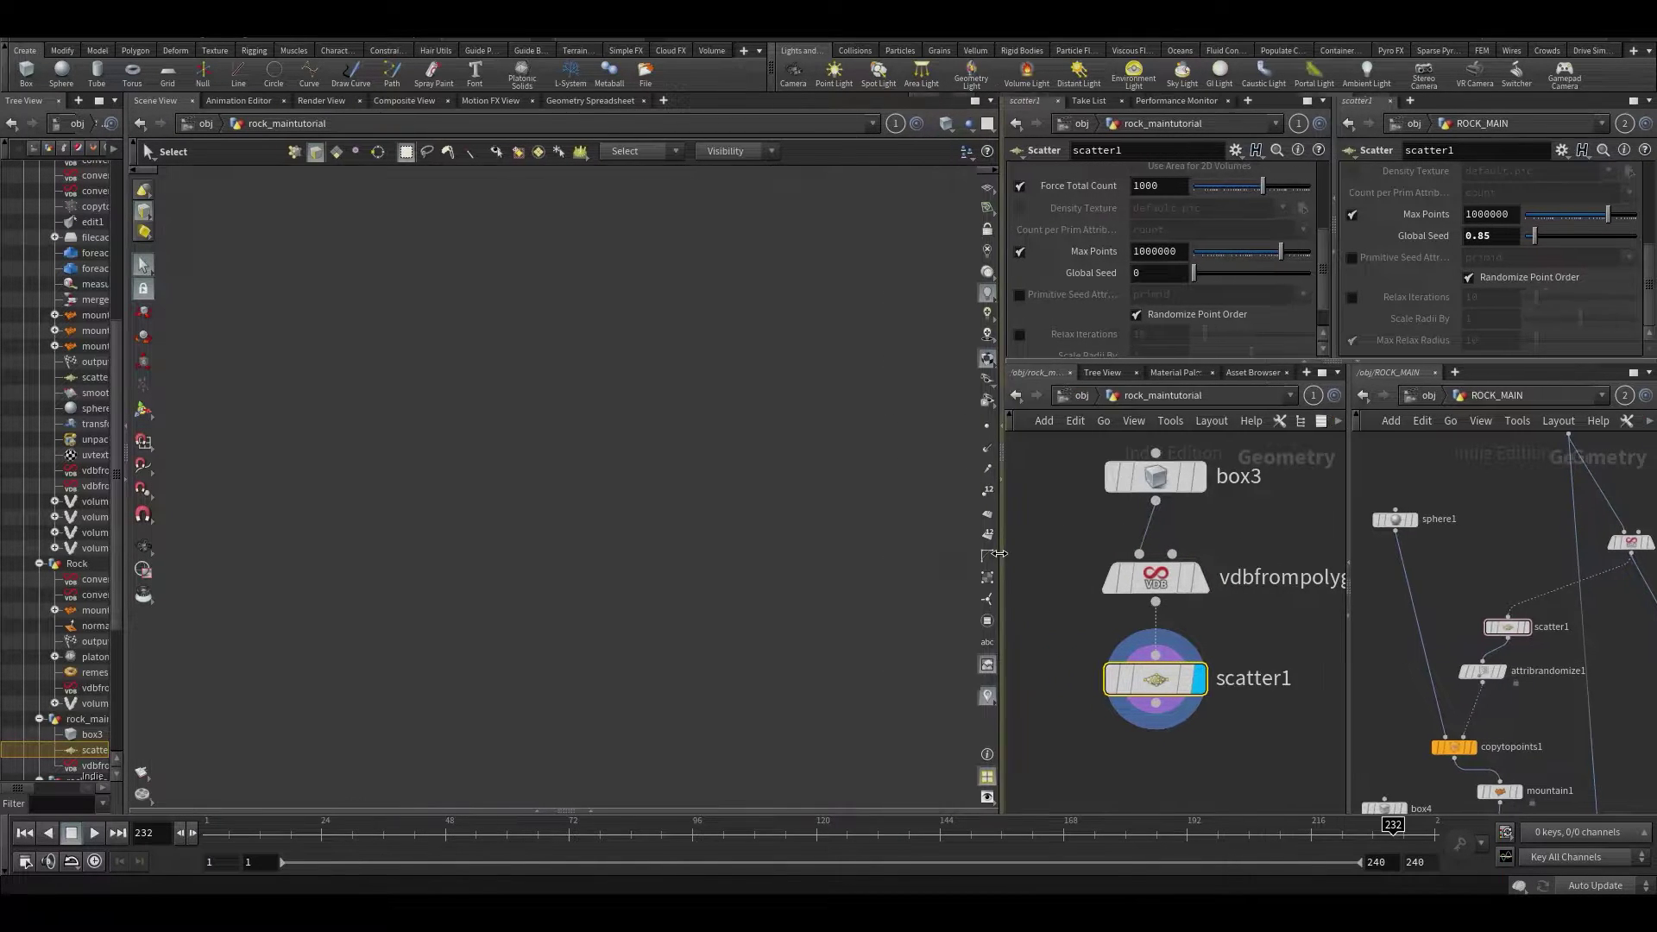
Set the new scatter node's Force Total Count to 125.
{"action": "scroll", "coordinate": [1502, 235], "scroll_direction": "up", "scroll_amount": 3}
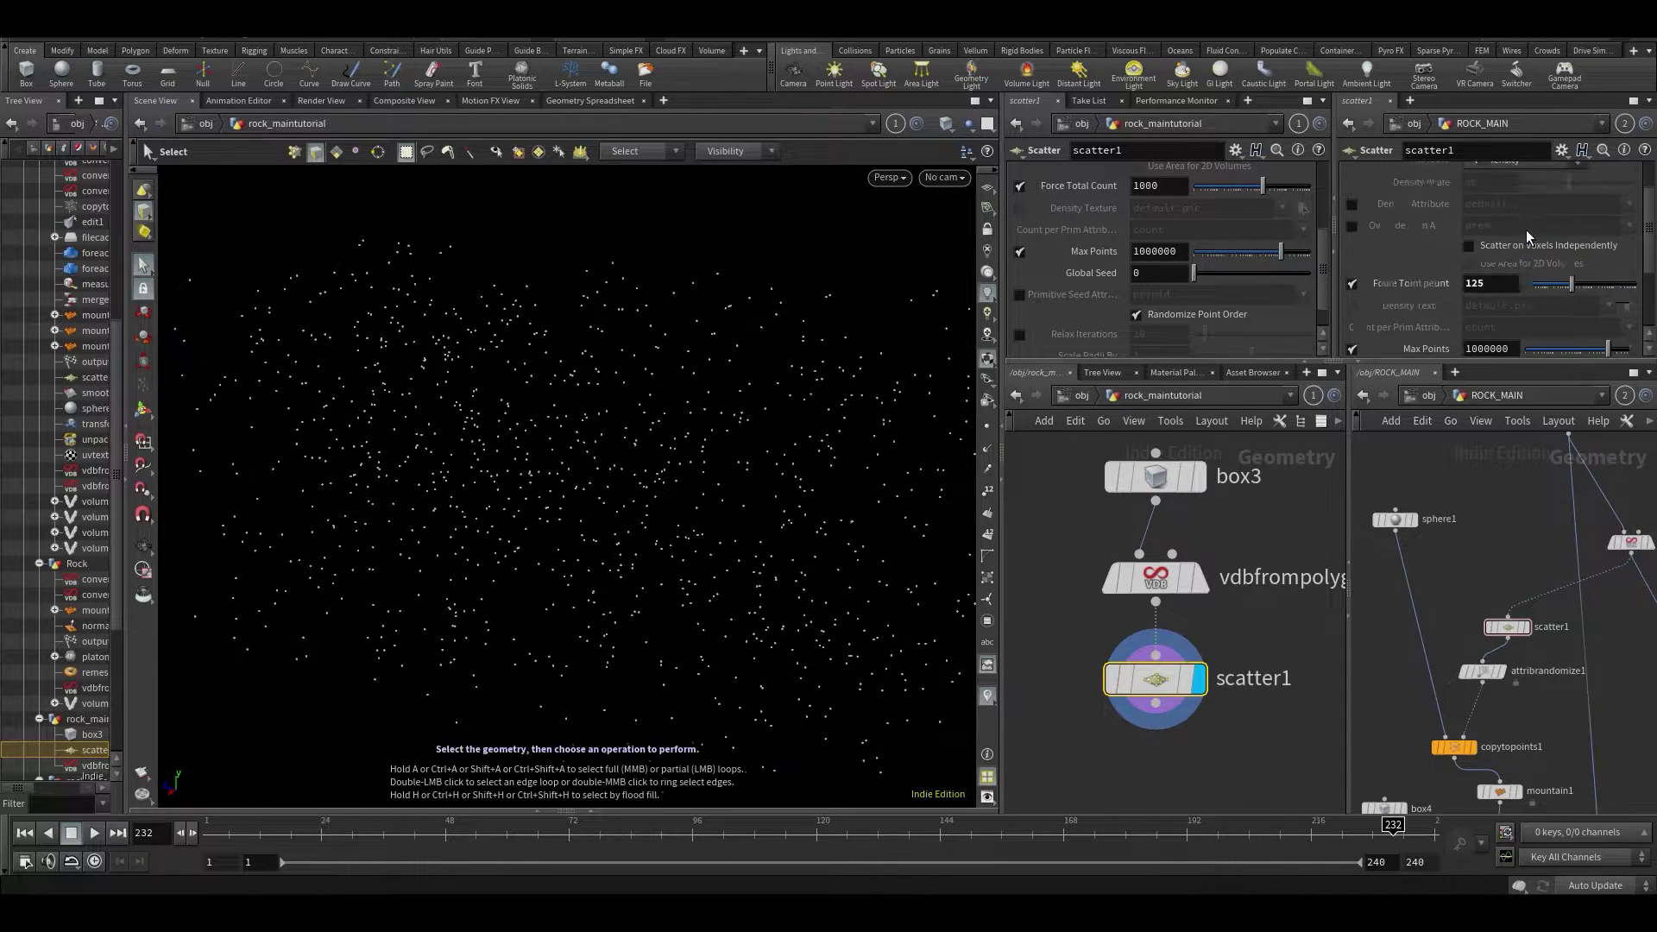
{"action": "type", "text": "125"}
{"action": "key", "text": "Return"}
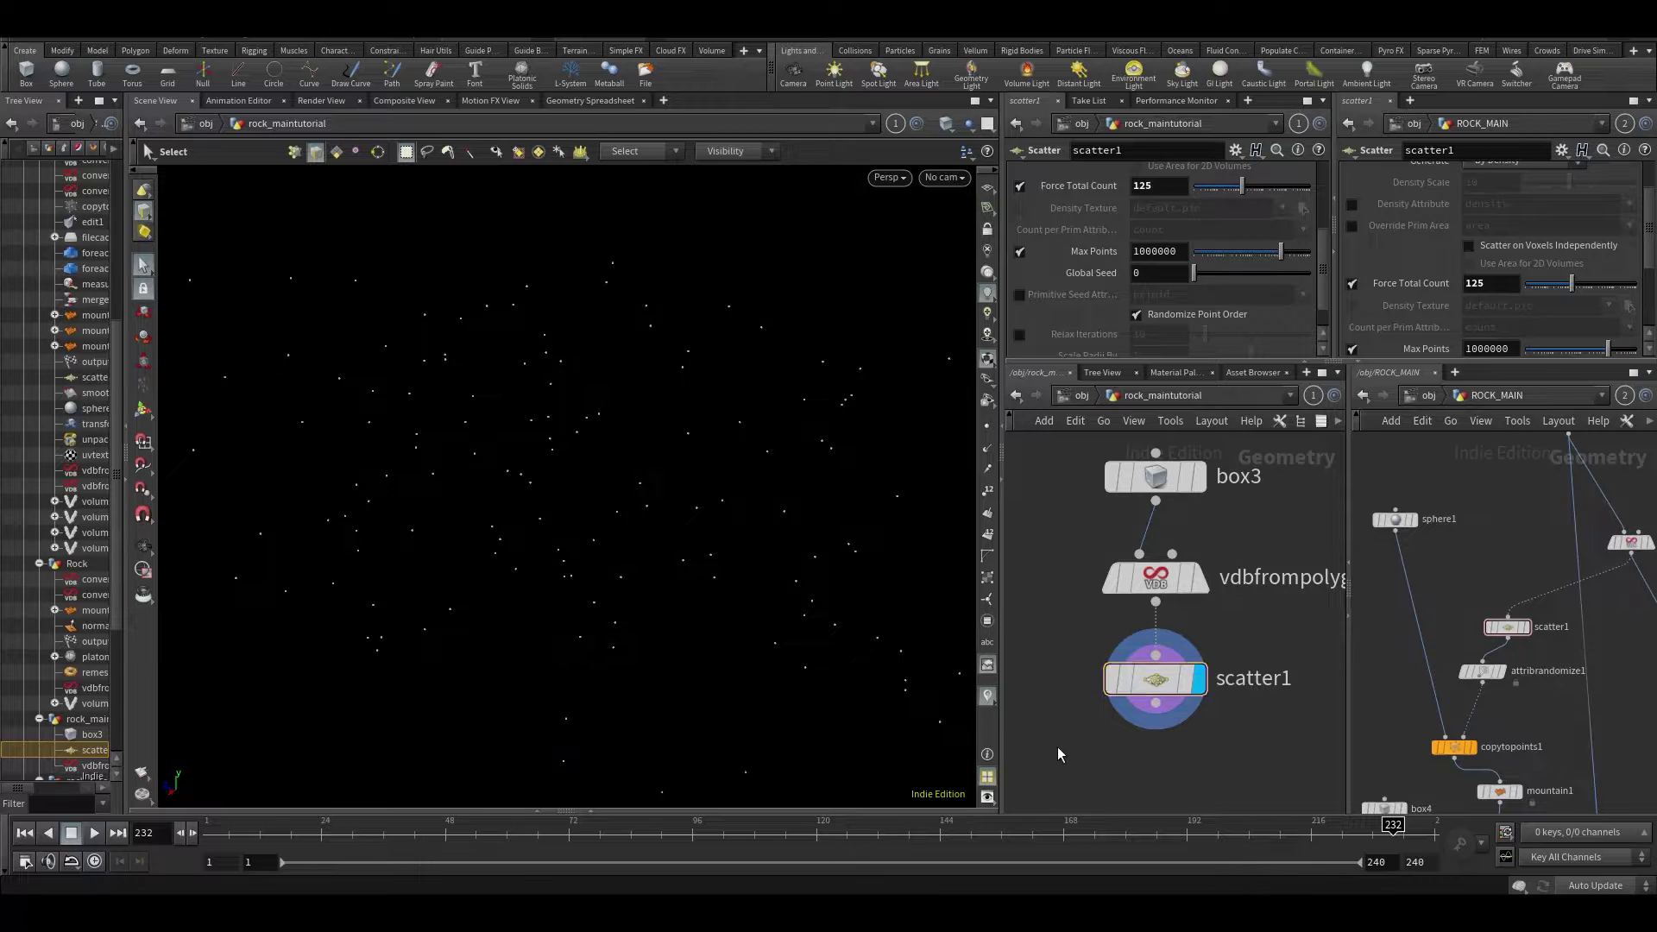
Show the reference attribrandomize1 settings and add an Attribute Randomize node below the scatter node in rock_maintutorial.
{"action": "middle_click_drag", "start_coordinate": [1058, 748], "coordinate": [1074, 681]}
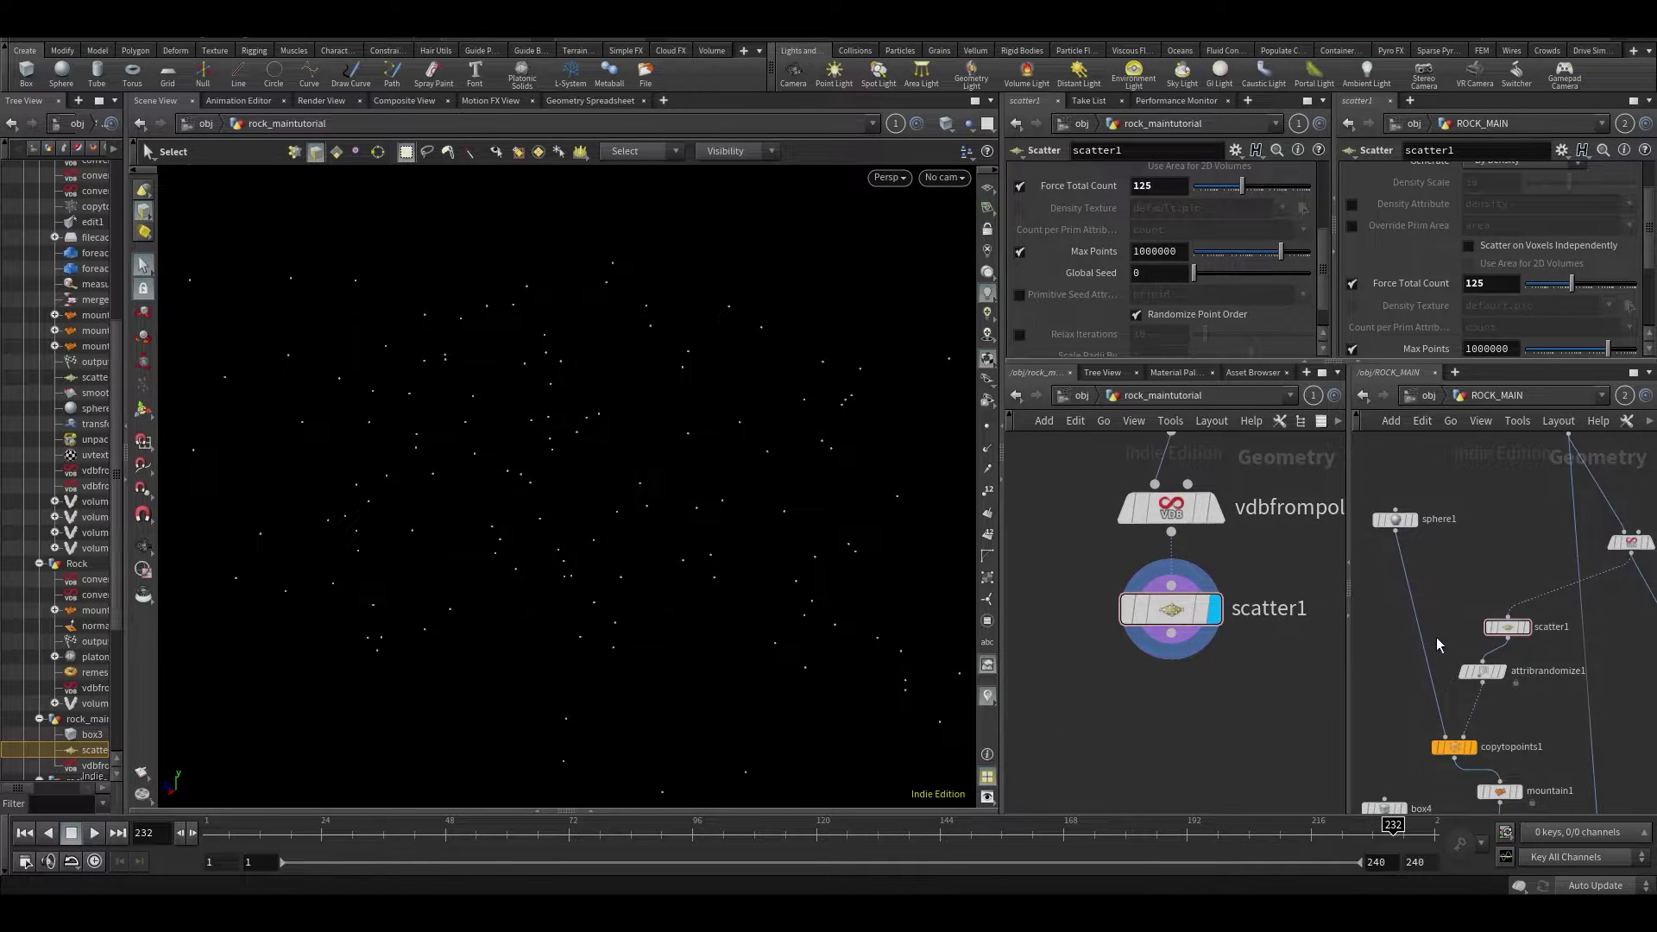
{"action": "left_click_drag", "start_coordinate": [1473, 685], "coordinate": [1475, 687]}
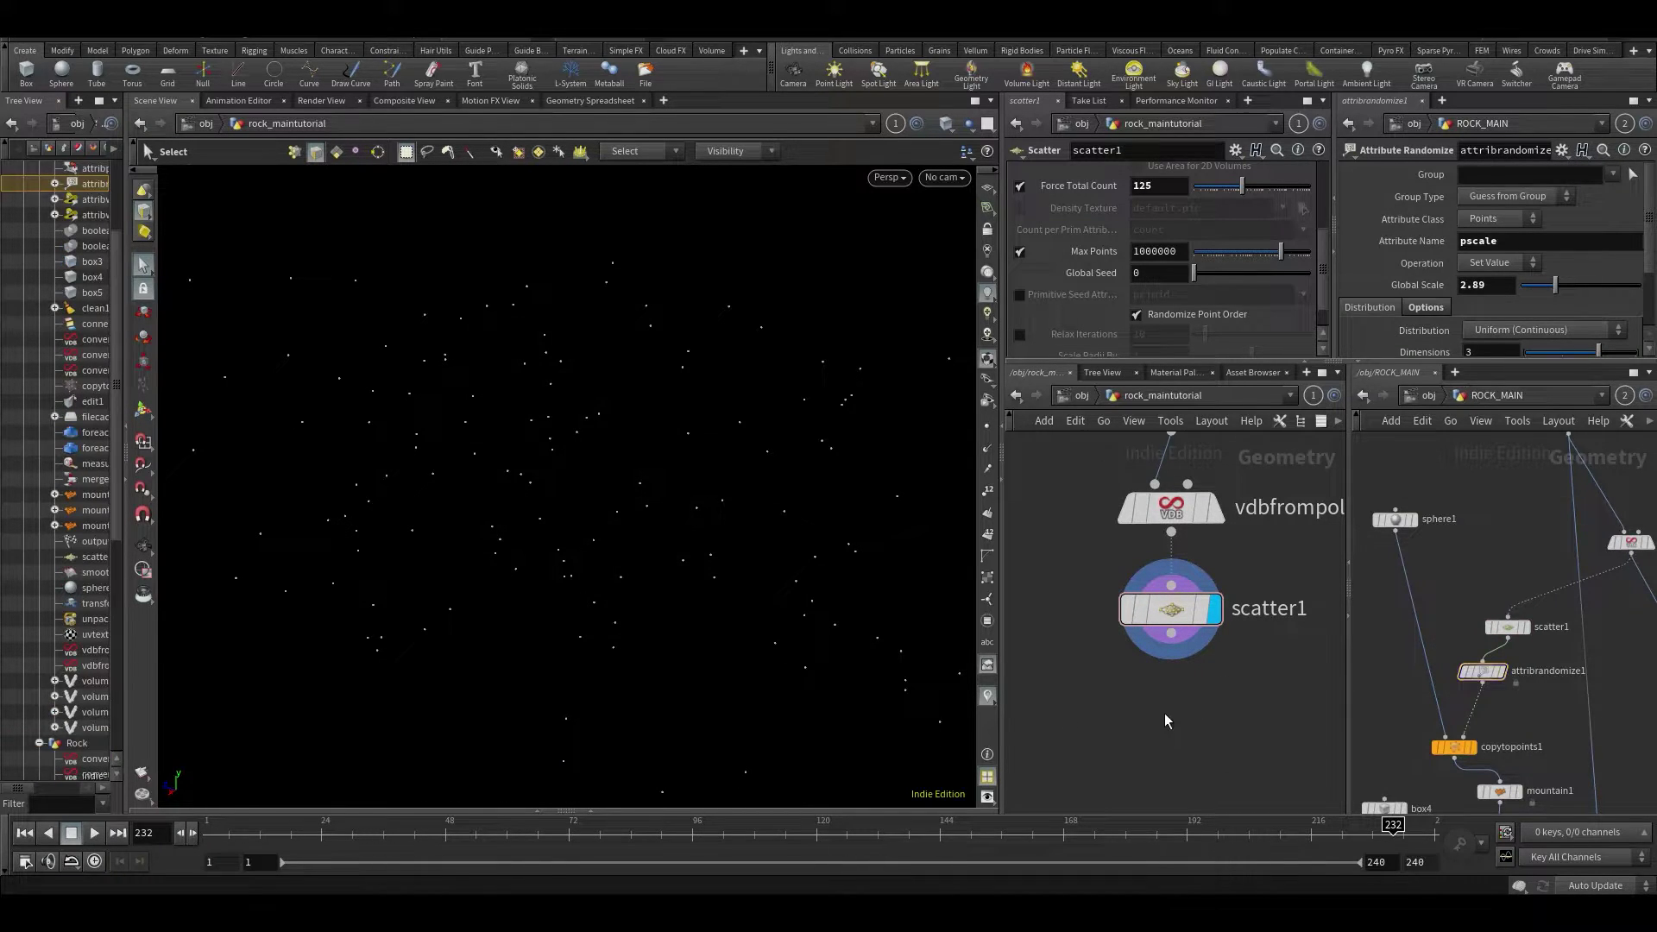
{"action": "key", "text": "Tab"}
{"action": "type", "text": "attribran"}
{"action": "key", "text": "Return"}
{"action": "key", "text": "Return"}
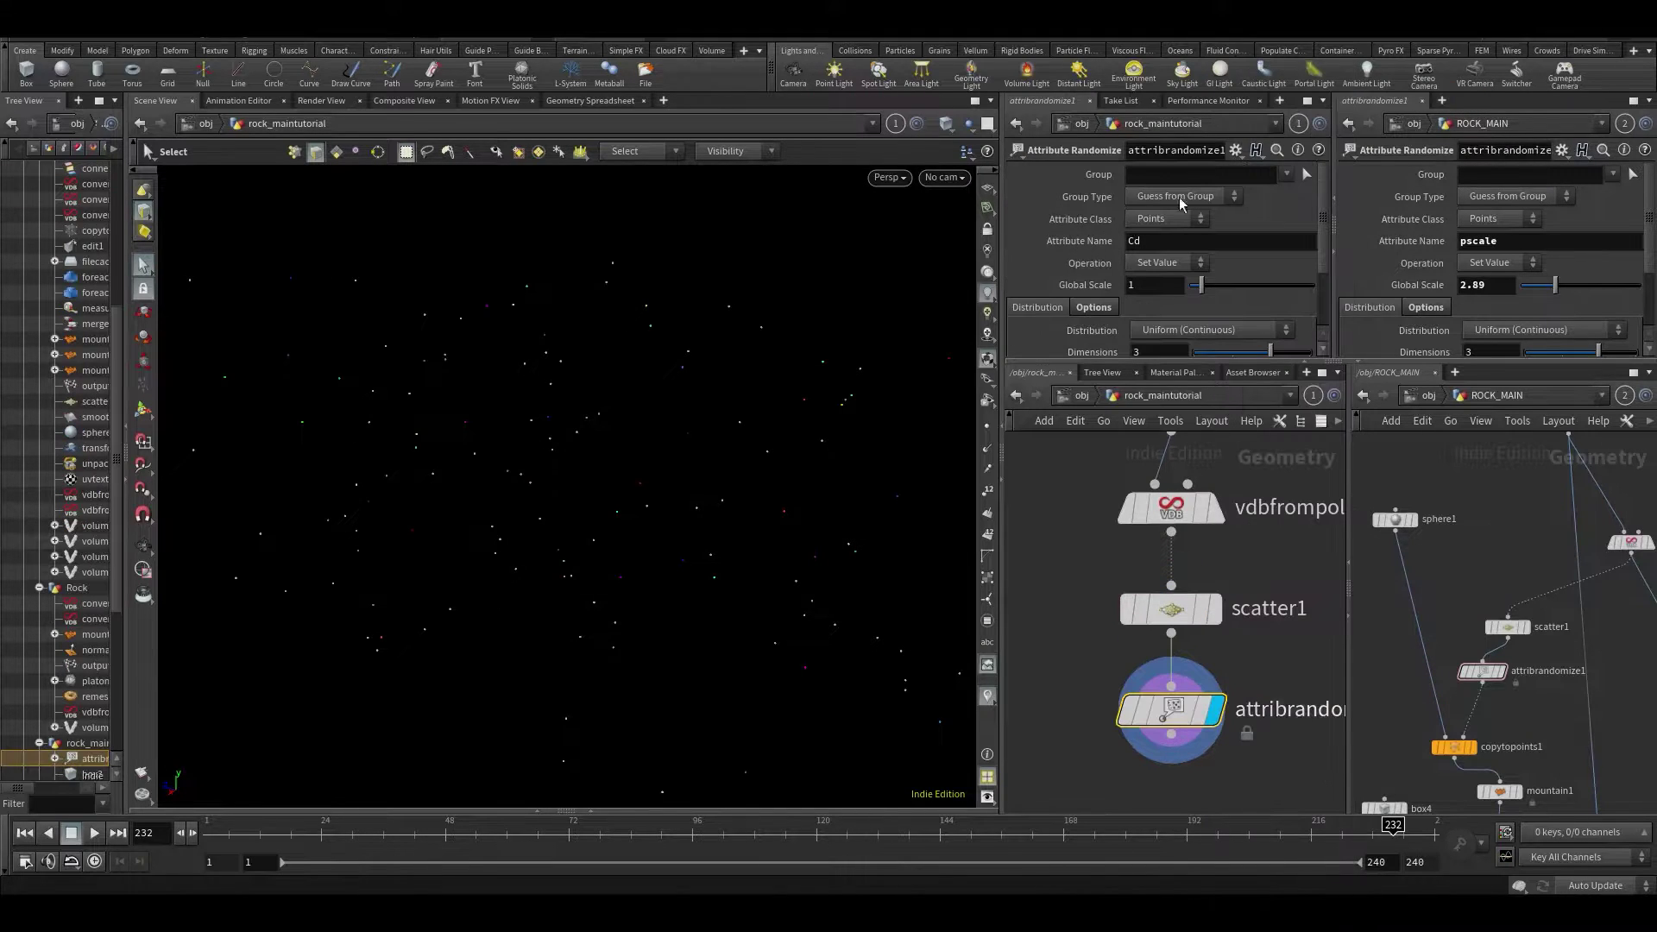
Set the new Attribute Randomize node's attribute name to pscale.
{"action": "left_click_drag", "start_coordinate": [1185, 244], "coordinate": [859, 367]}
{"action": "type", "text": "pscale"}
{"action": "key", "text": "Return"}
{"action": "scroll", "coordinate": [1391, 262], "scroll_direction": "down", "scroll_amount": 2}
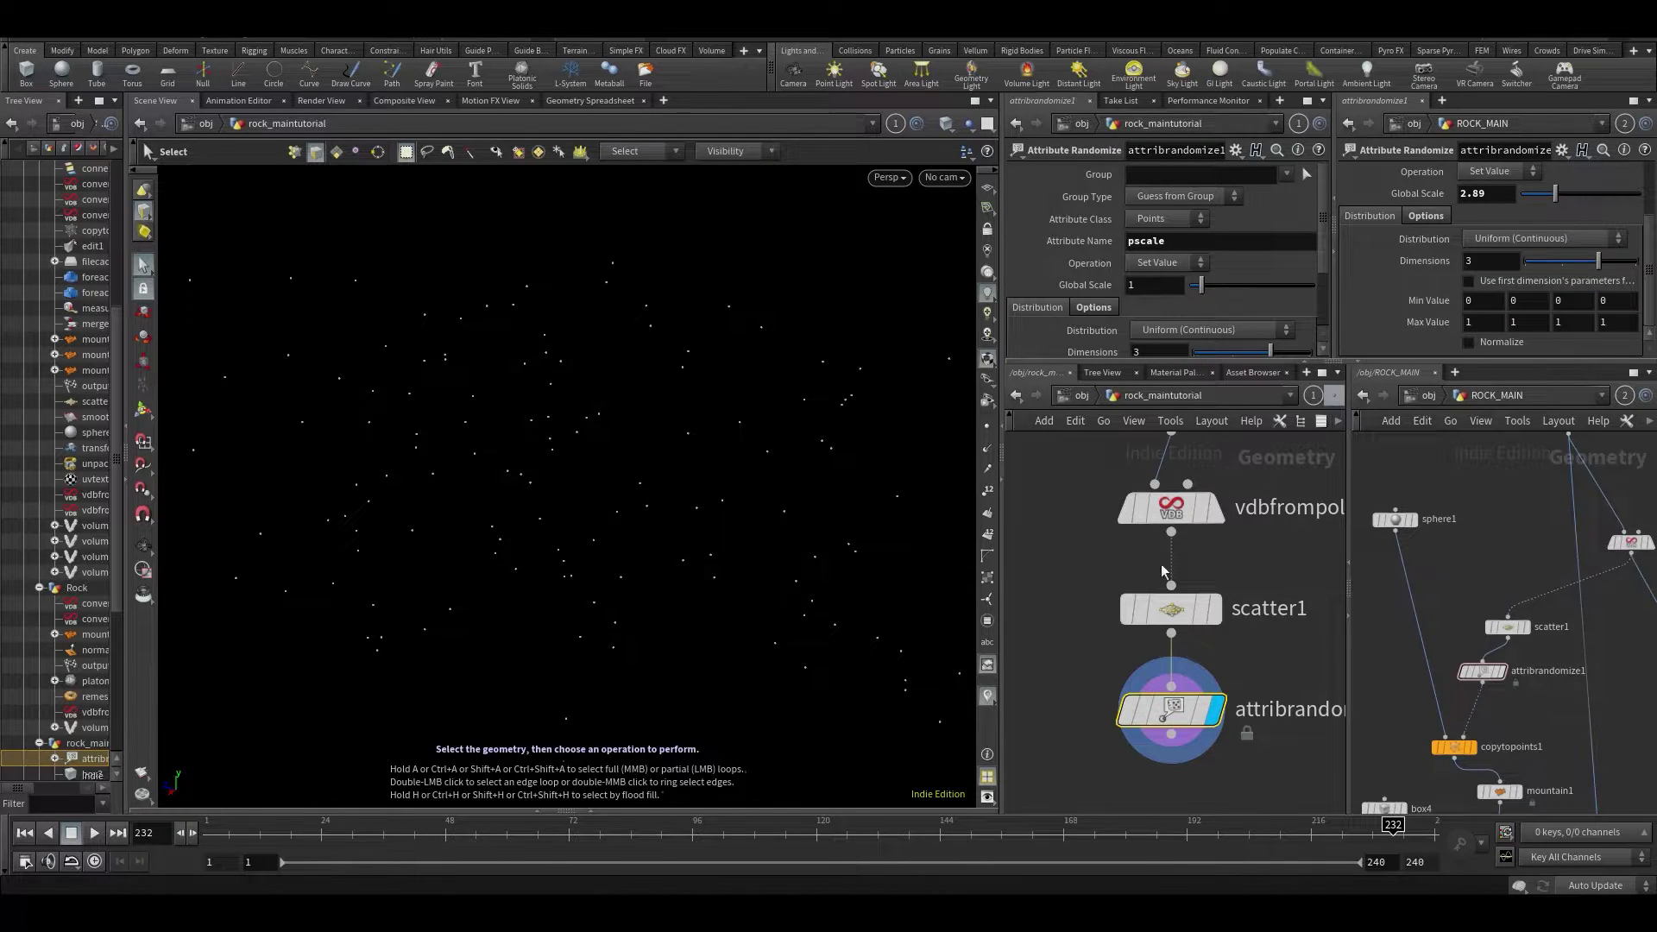
Set Dimensions to 1 on both the new and reference Attribute Randomize nodes, and the new node's first Min Value to .1.
{"action": "scroll", "coordinate": [1150, 310], "scroll_direction": "down", "scroll_amount": 2}
{"action": "left_click", "coordinate": [1193, 261]}
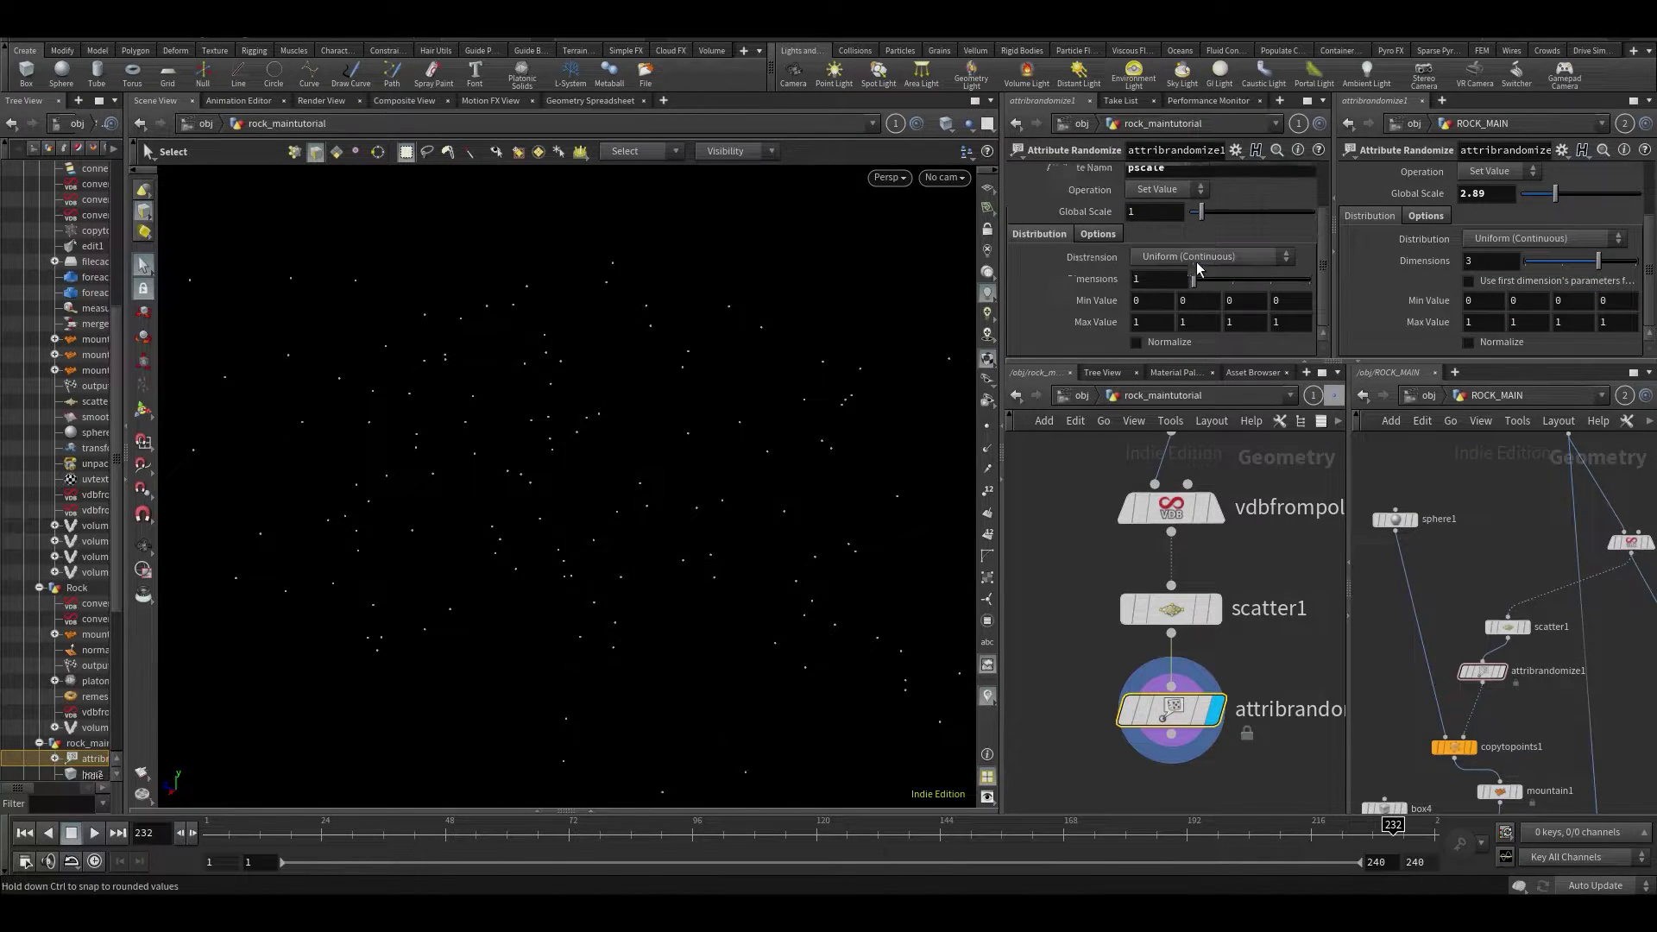
{"action": "left_click", "coordinate": [1535, 262]}
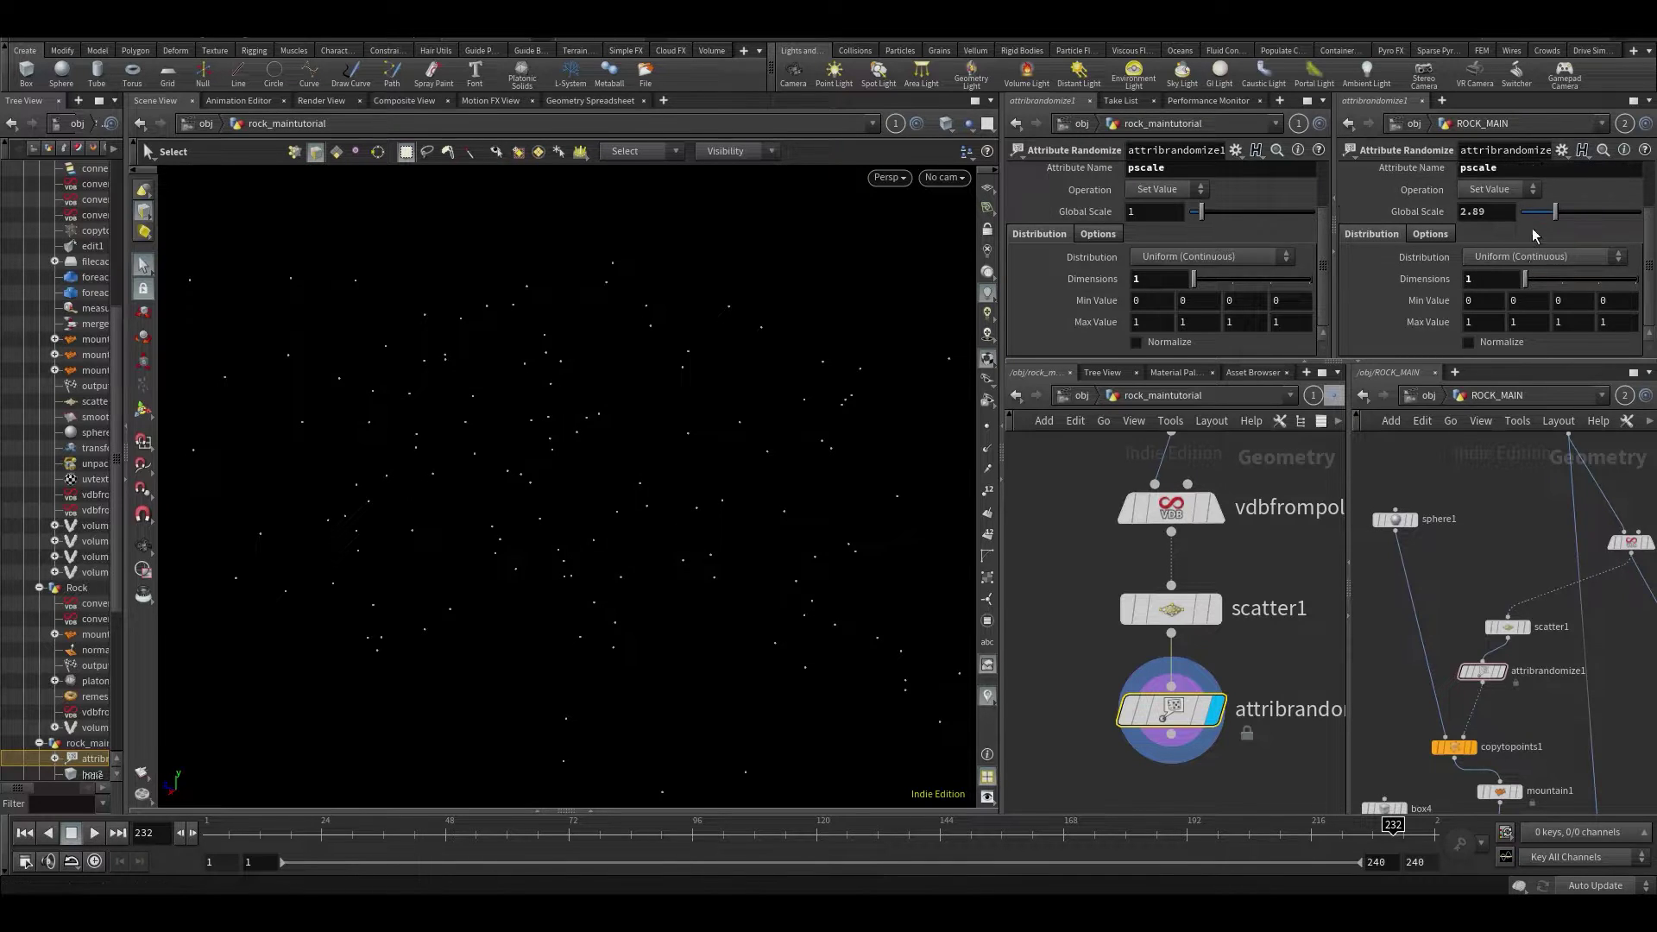
{"action": "type", "text": ".1"}
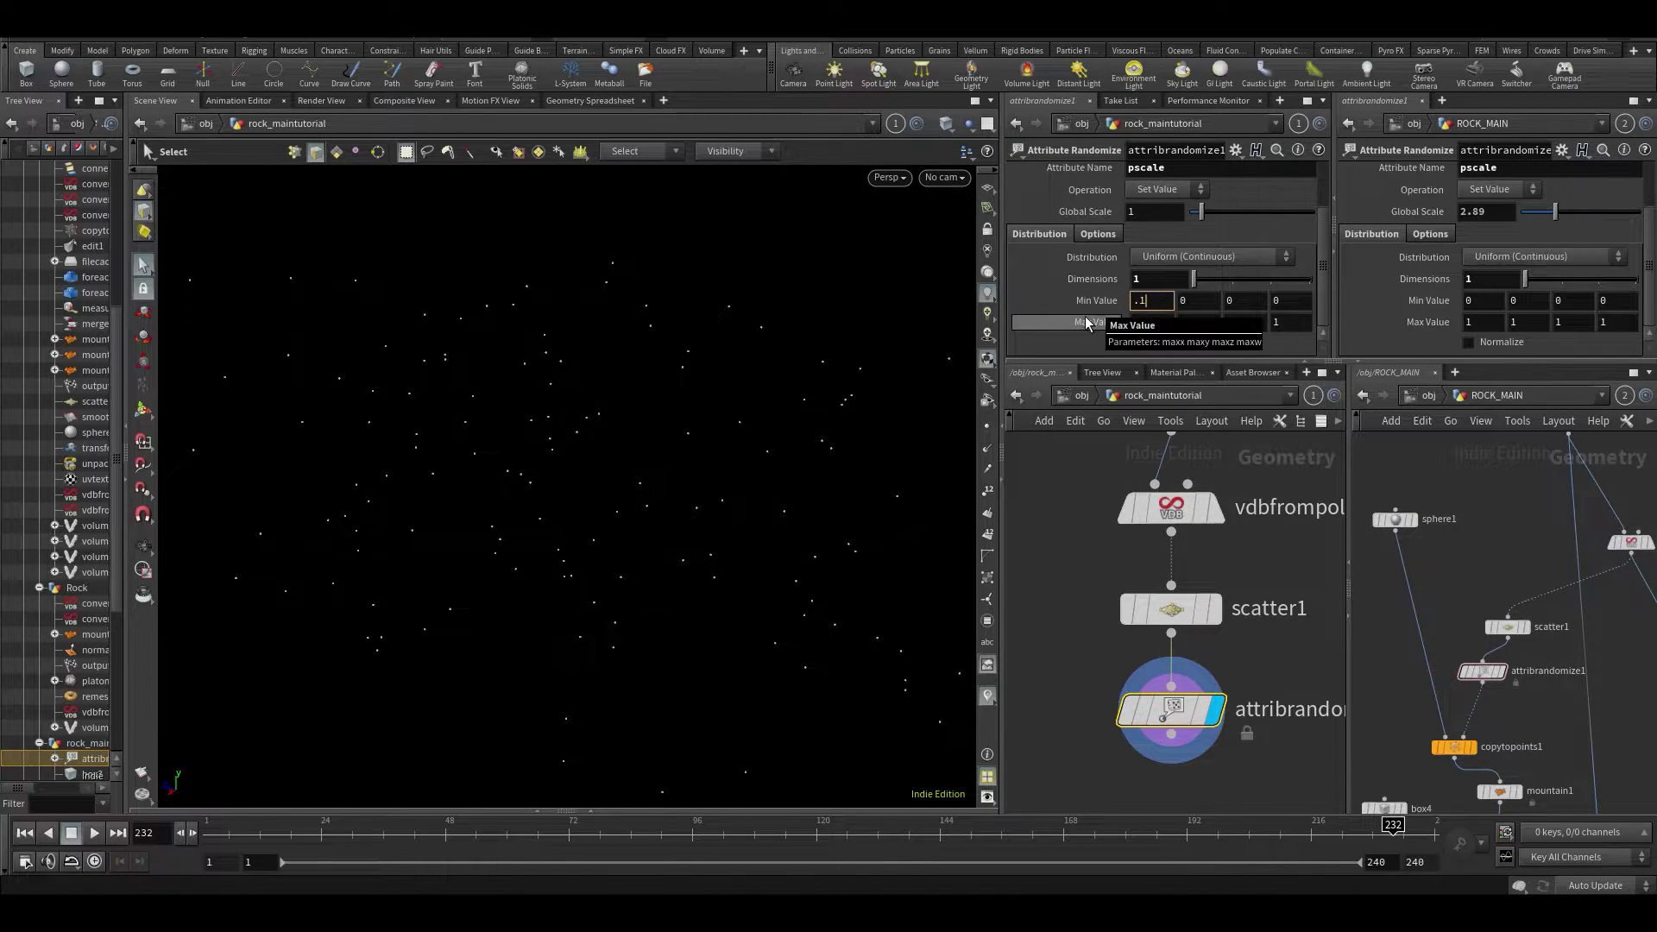
Place a Copy to Points node below the Attribute Randomize node in rock_maintutorial.
{"action": "scroll", "coordinate": [1136, 613], "scroll_direction": "down", "scroll_amount": 3}
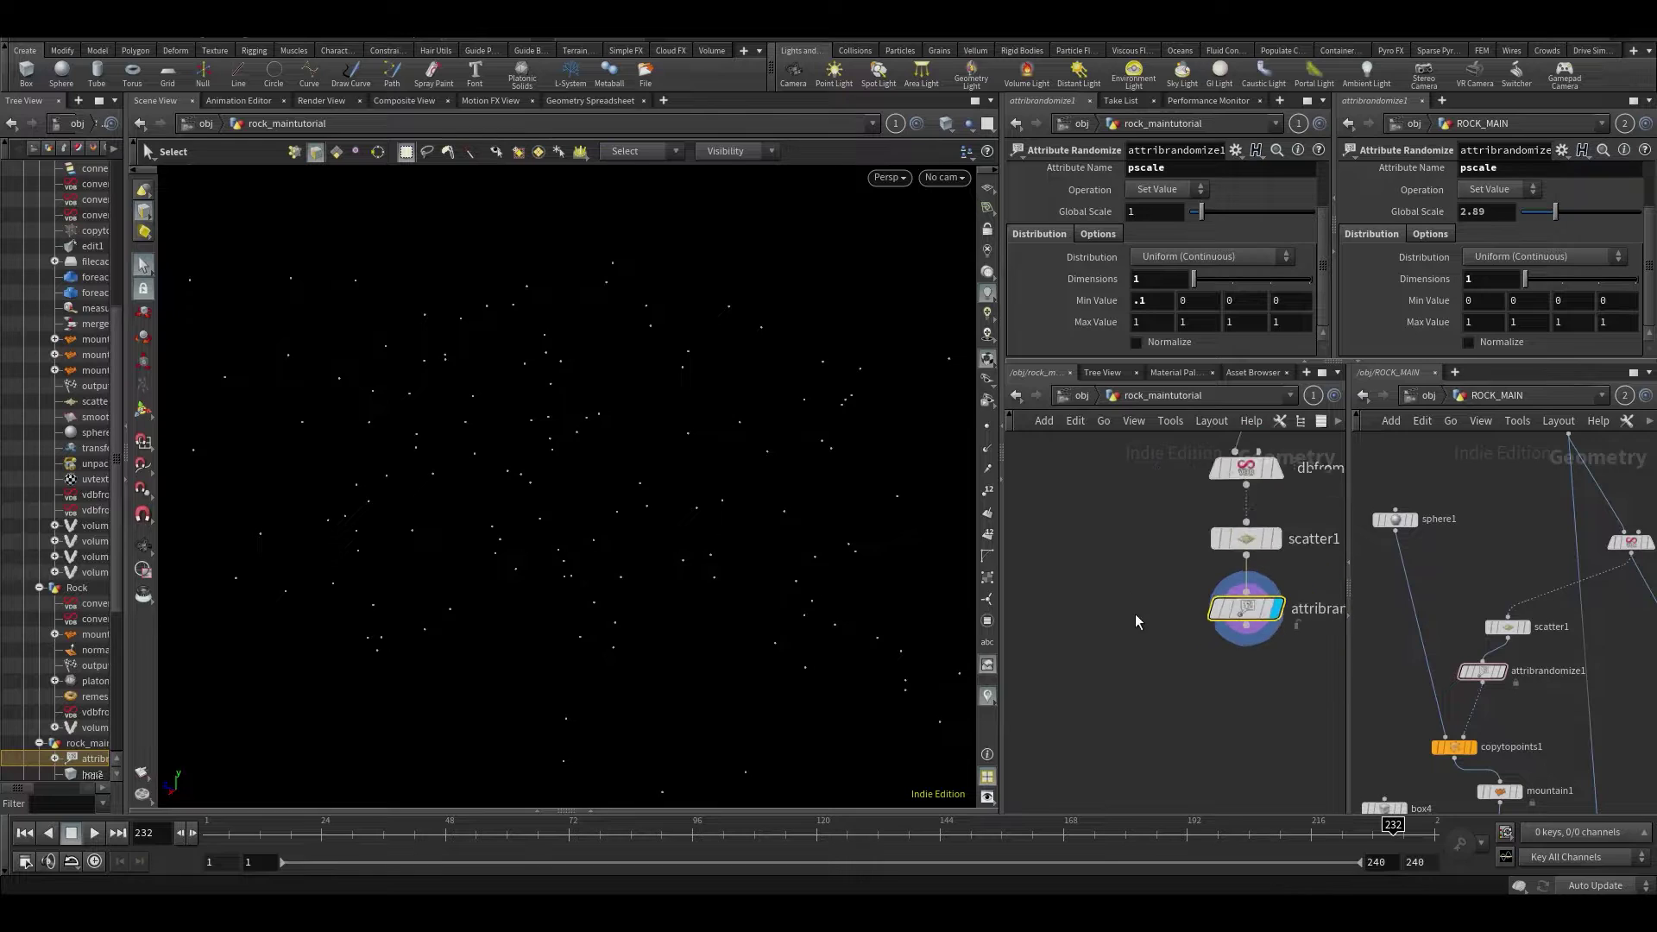
{"action": "middle_click_drag", "start_coordinate": [1157, 734], "coordinate": [1153, 667]}
{"action": "key", "text": "Tab"}
{"action": "type", "text": "ctp"}
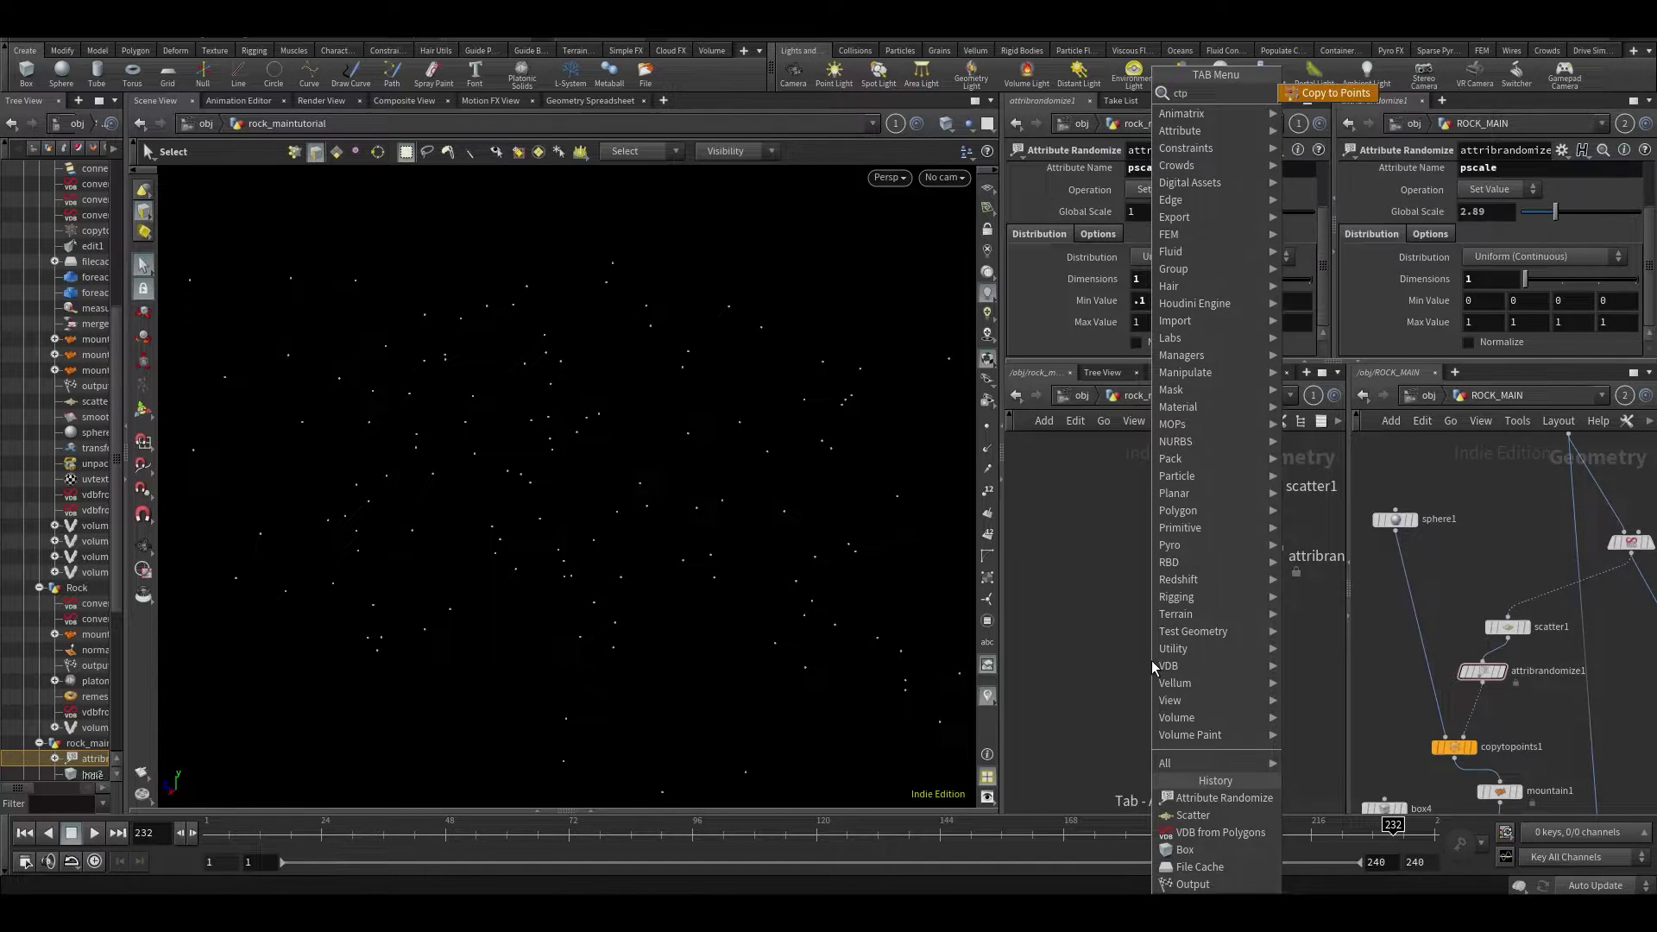
{"action": "key", "text": "Return"}
{"action": "left_click", "coordinate": [1150, 686]}
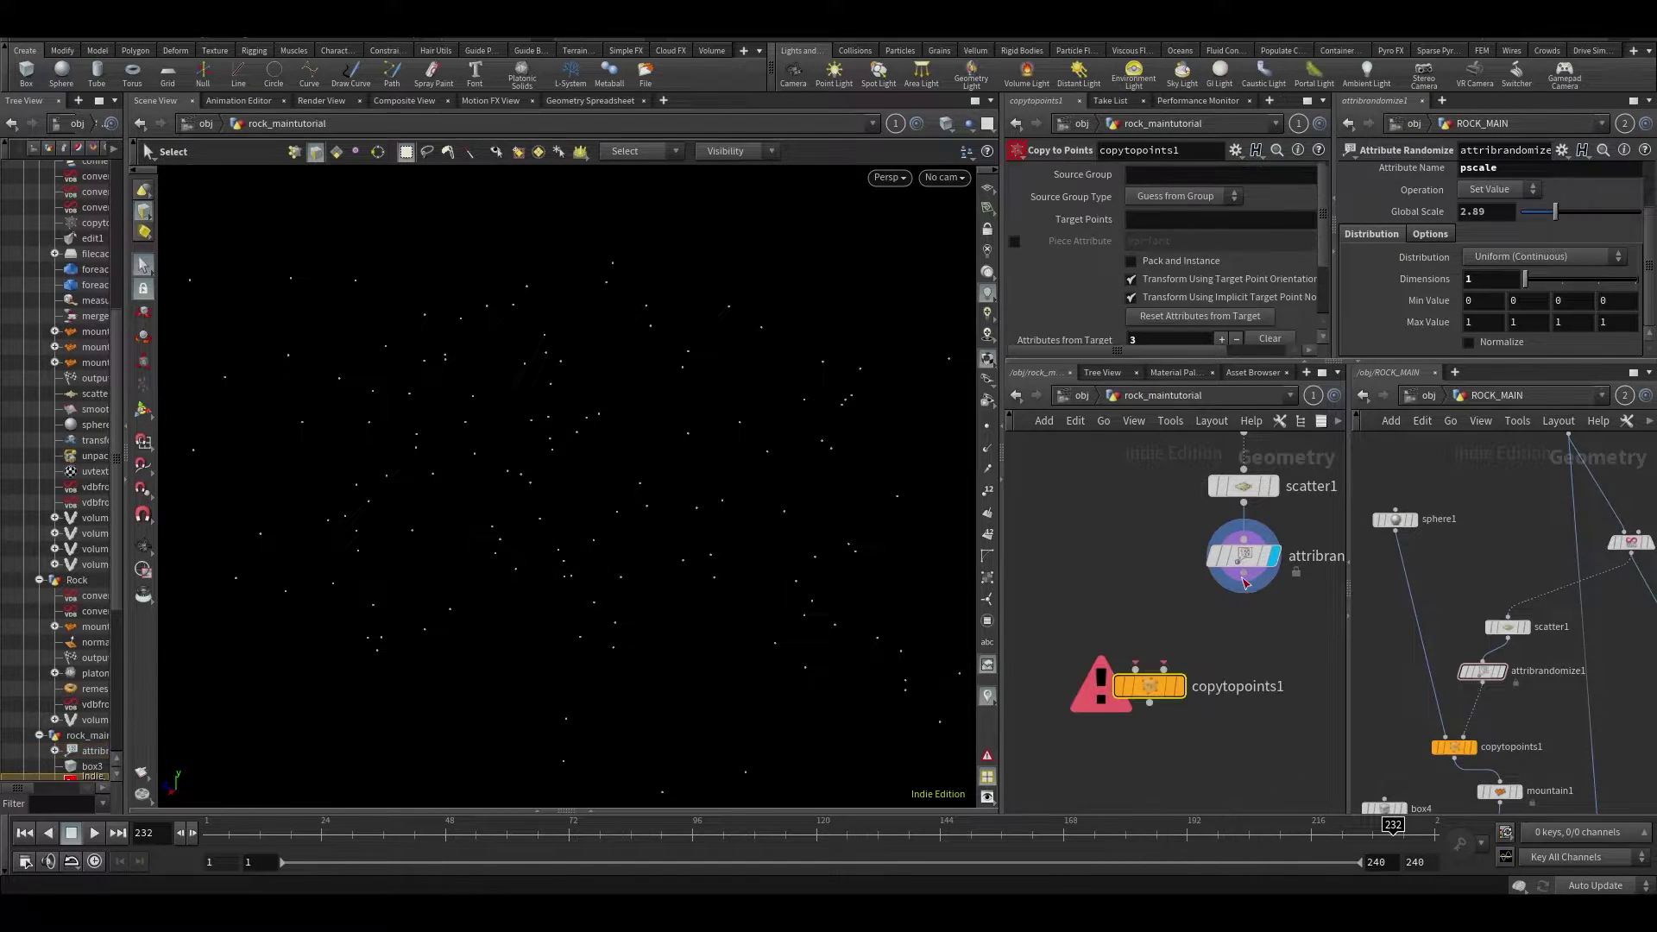
Add a Sphere node, wire it into the first input of copytopoints1, and display copytopoints1.
{"action": "key", "text": "Tab"}
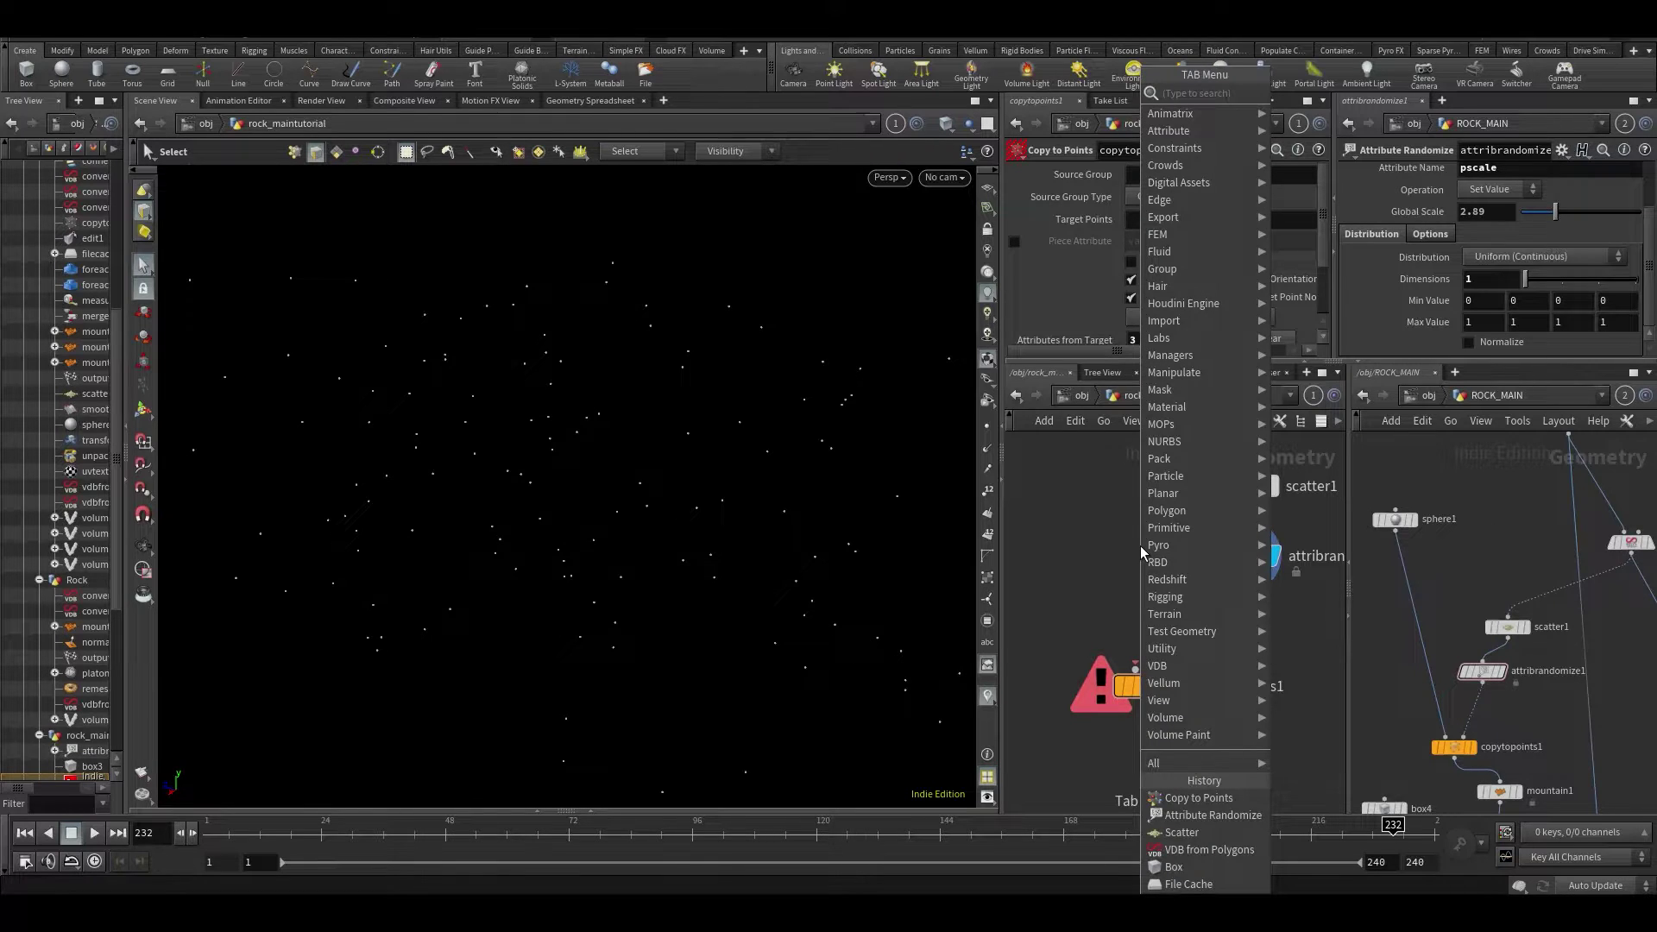
{"action": "type", "text": "sp"}
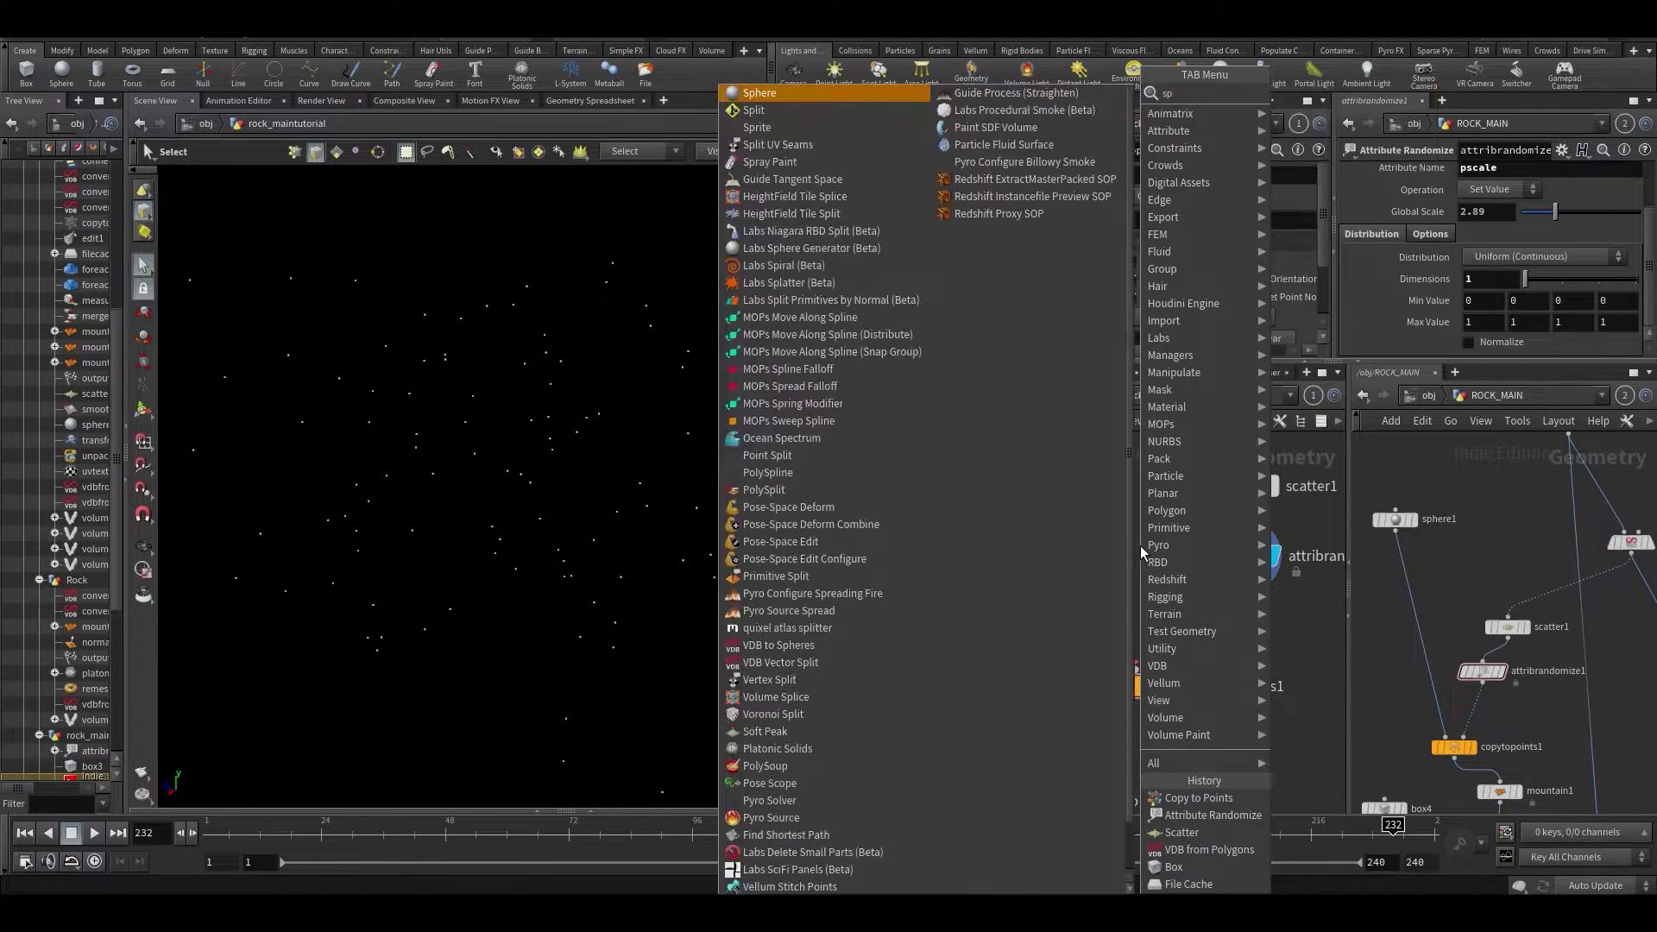
{"action": "key", "text": "Return"}
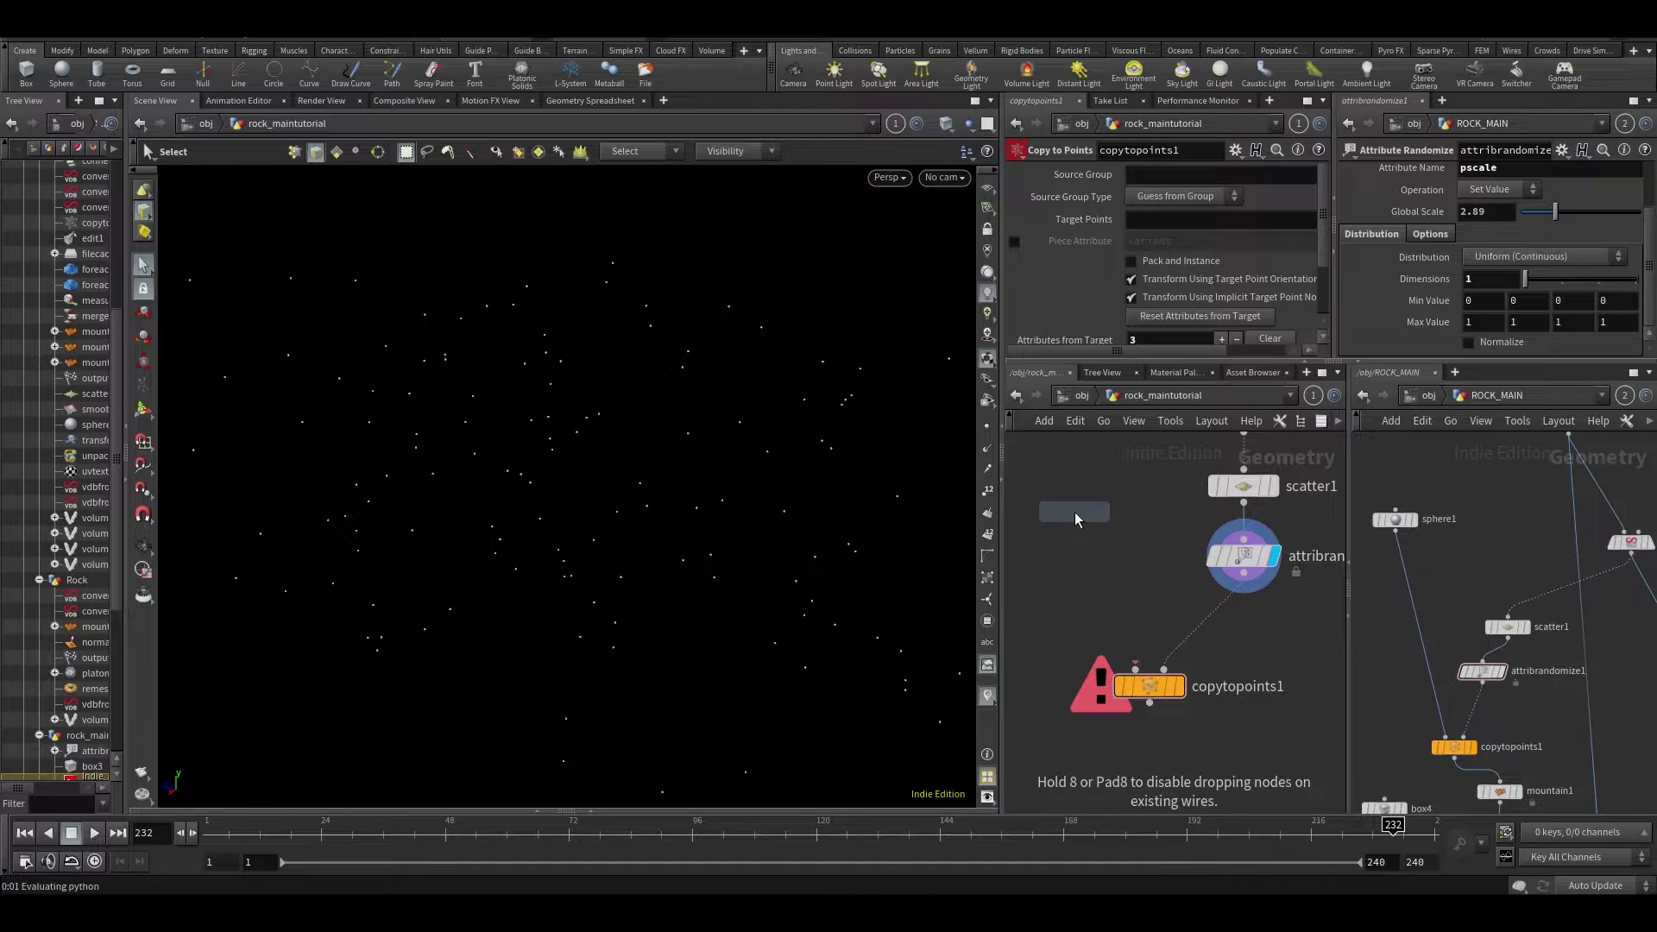
{"action": "left_click", "coordinate": [1075, 511]}
{"action": "left_click", "coordinate": [1073, 529]}
{"action": "left_click", "coordinate": [1135, 670]}
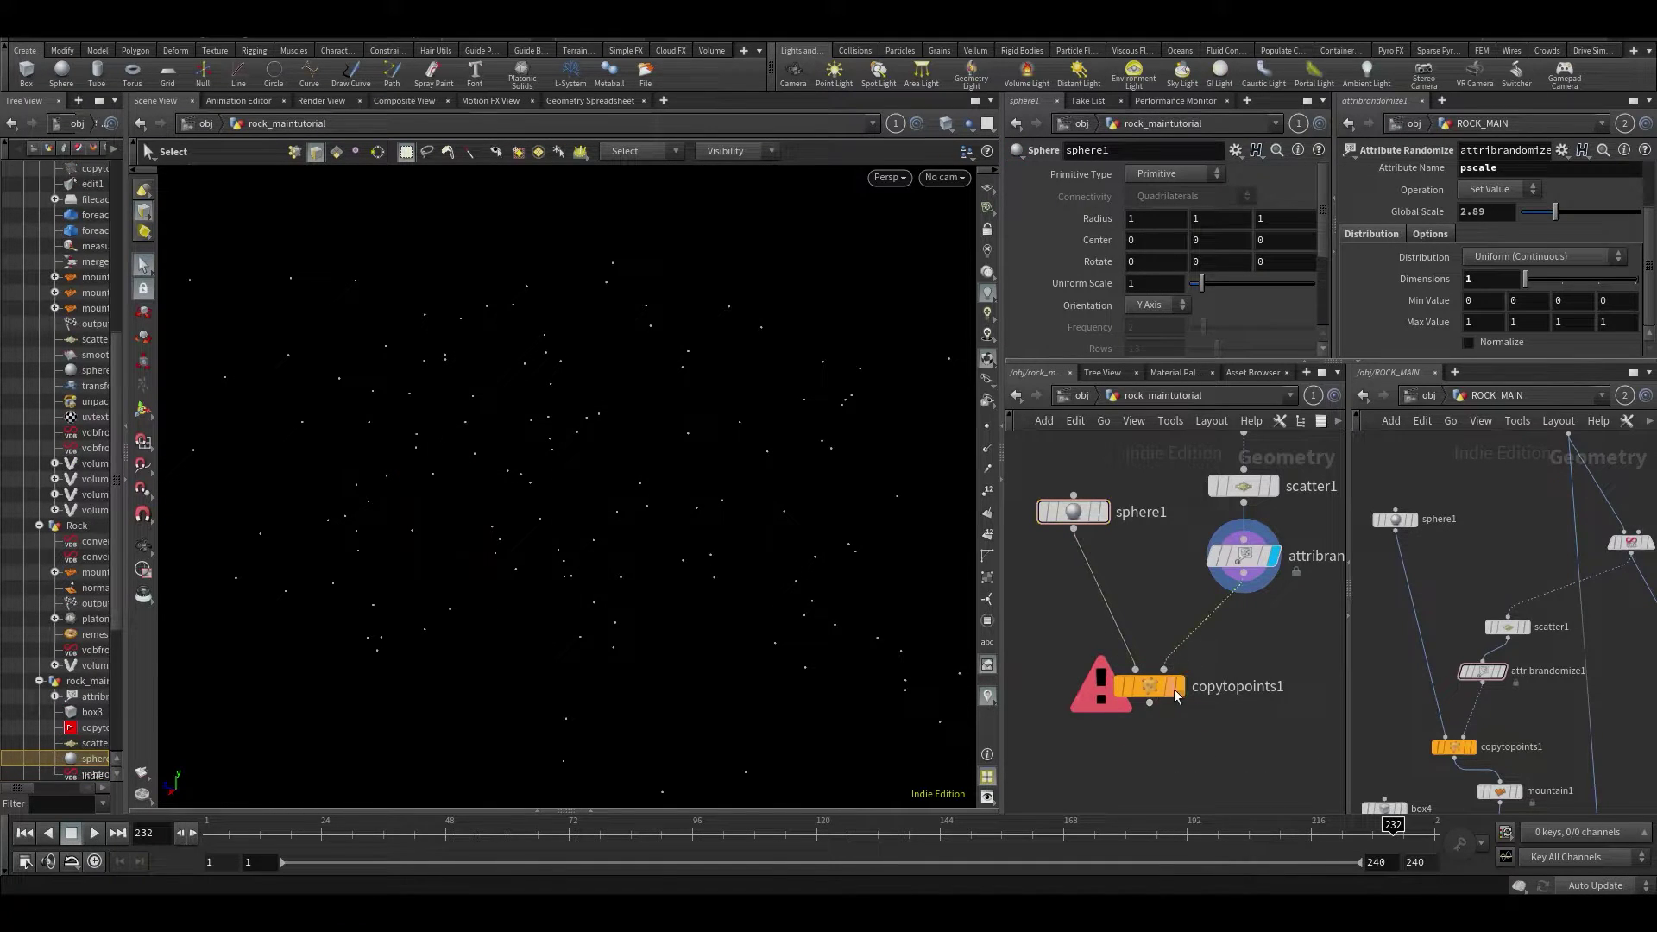
{"action": "left_click", "coordinate": [1176, 691]}
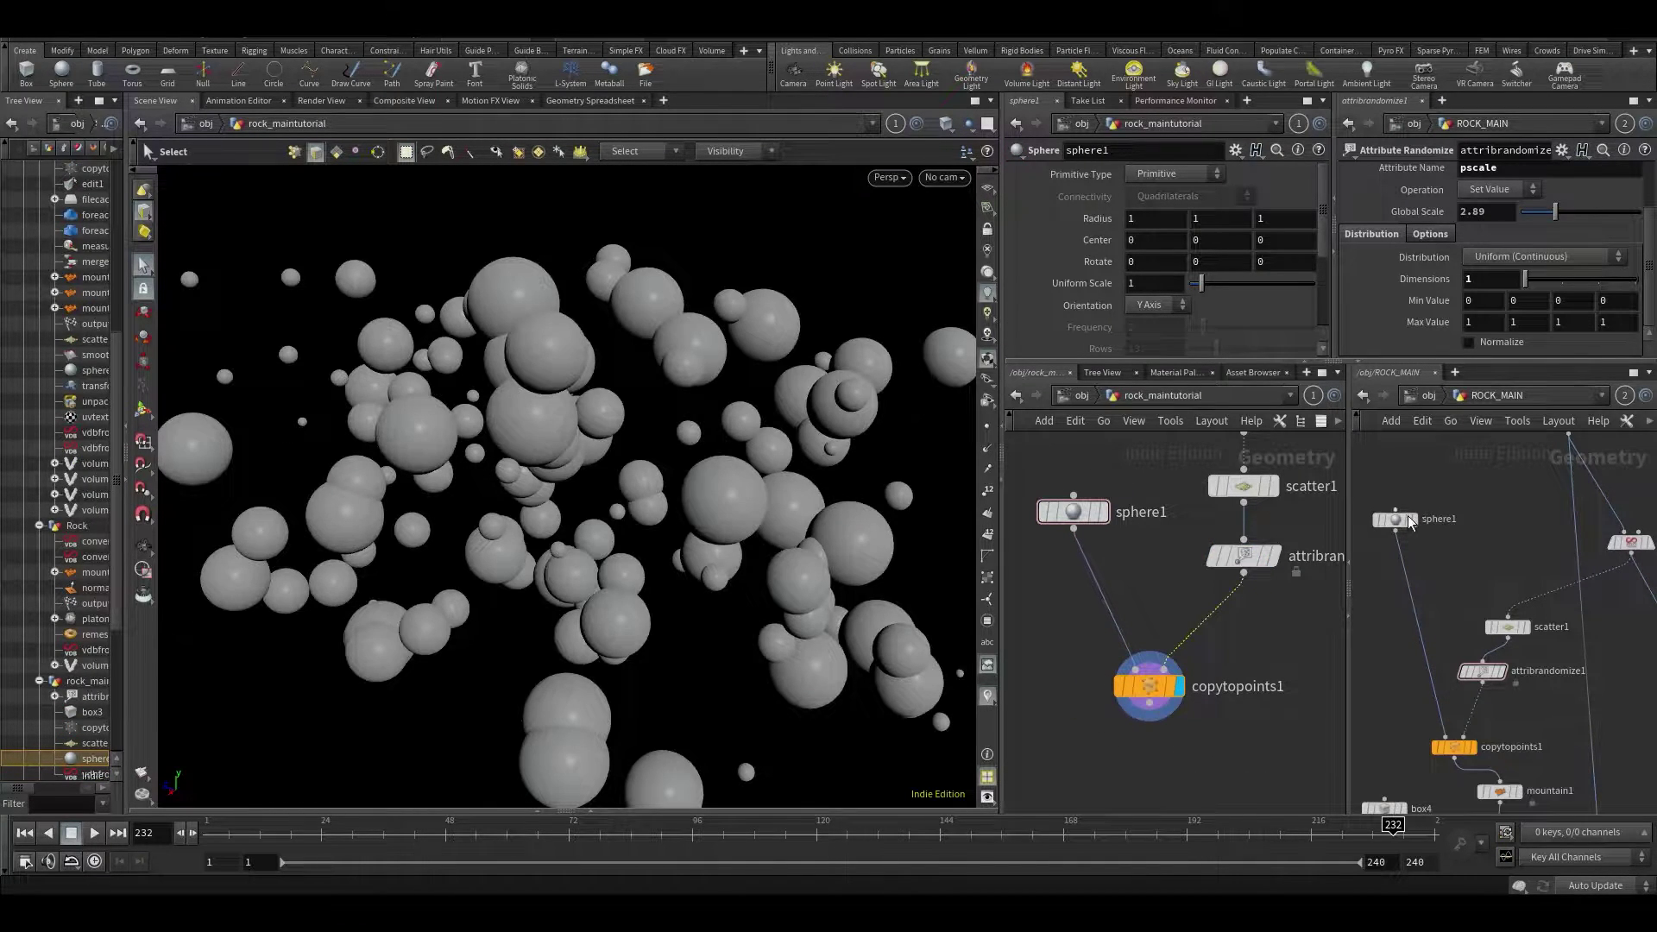
Match the reference sphere by setting the new sphere's Primitive Type to Polygon and its Frequency to 4.
{"action": "left_click", "coordinate": [1395, 519]}
{"action": "left_click", "coordinate": [1181, 179]}
{"action": "left_click", "coordinate": [1170, 193]}
{"action": "left_click_drag", "start_coordinate": [1221, 335], "coordinate": [1233, 333]}
Switch the viewport shading to show the wireframe over the shaded spheres.
{"action": "left_click", "coordinate": [946, 131]}
{"action": "left_click", "coordinate": [1002, 298]}
{"action": "mouse_move", "coordinate": [762, 399]}
{"action": "left_mouse_down", "text": "alt"}
{"action": "mouse_move", "coordinate": [618, 385]}
{"action": "mouse_move", "coordinate": [604, 404]}
{"action": "left_mouse_up", "text": "alt"}
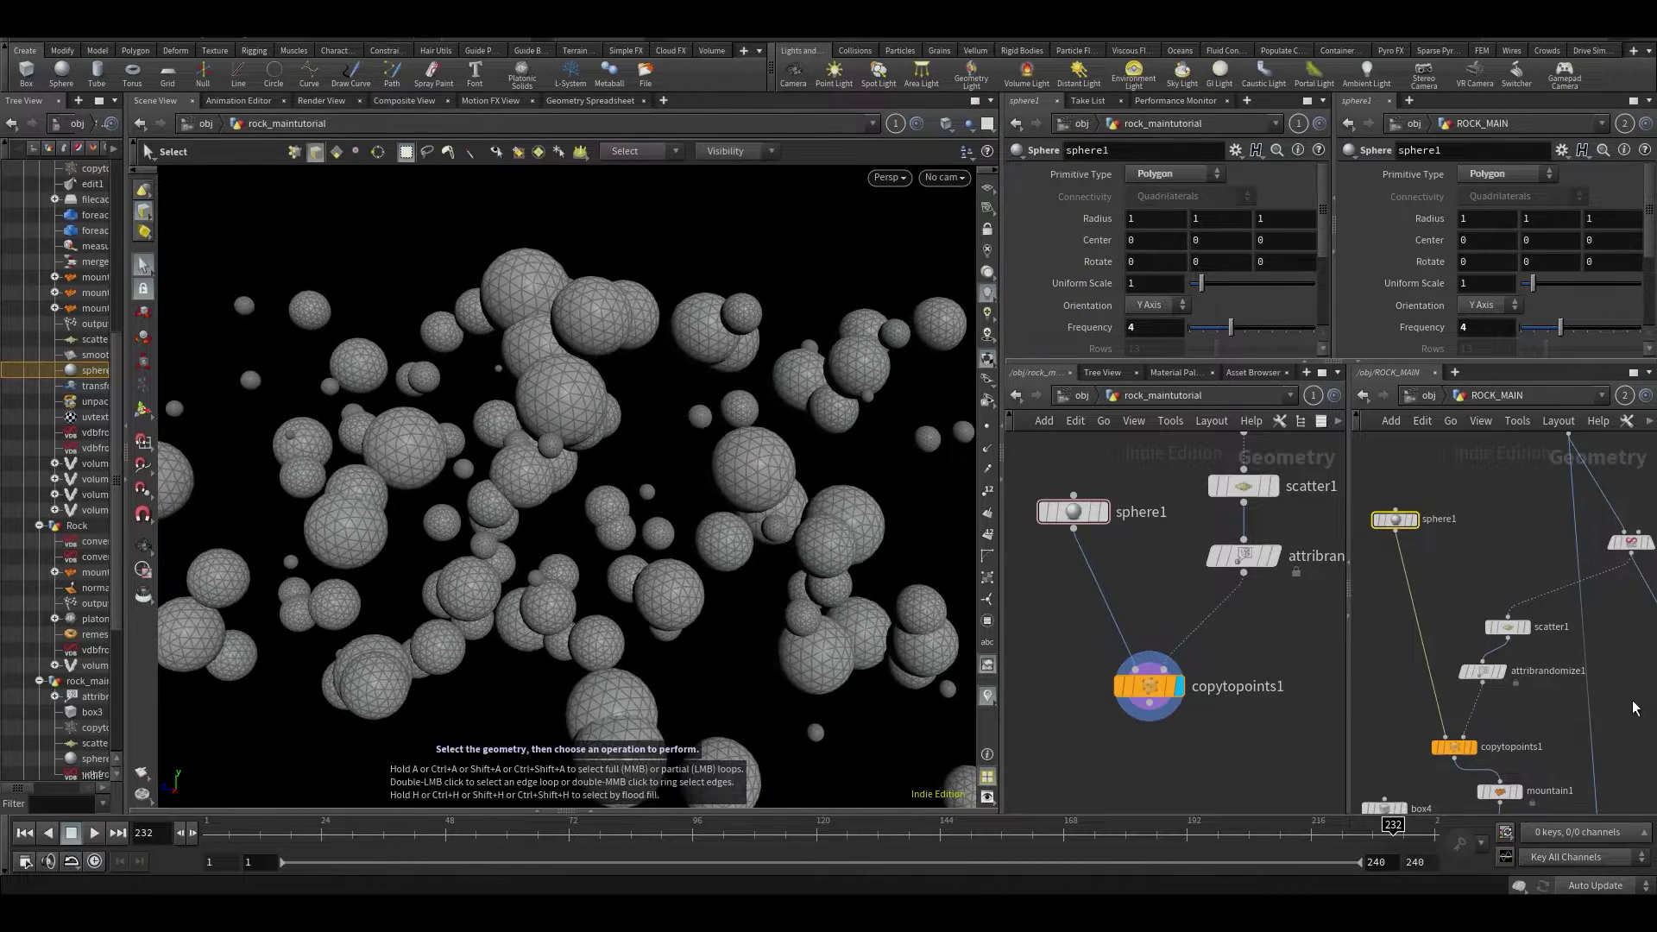
{"action": "middle_click_drag", "start_coordinate": [1639, 708], "coordinate": [1632, 605]}
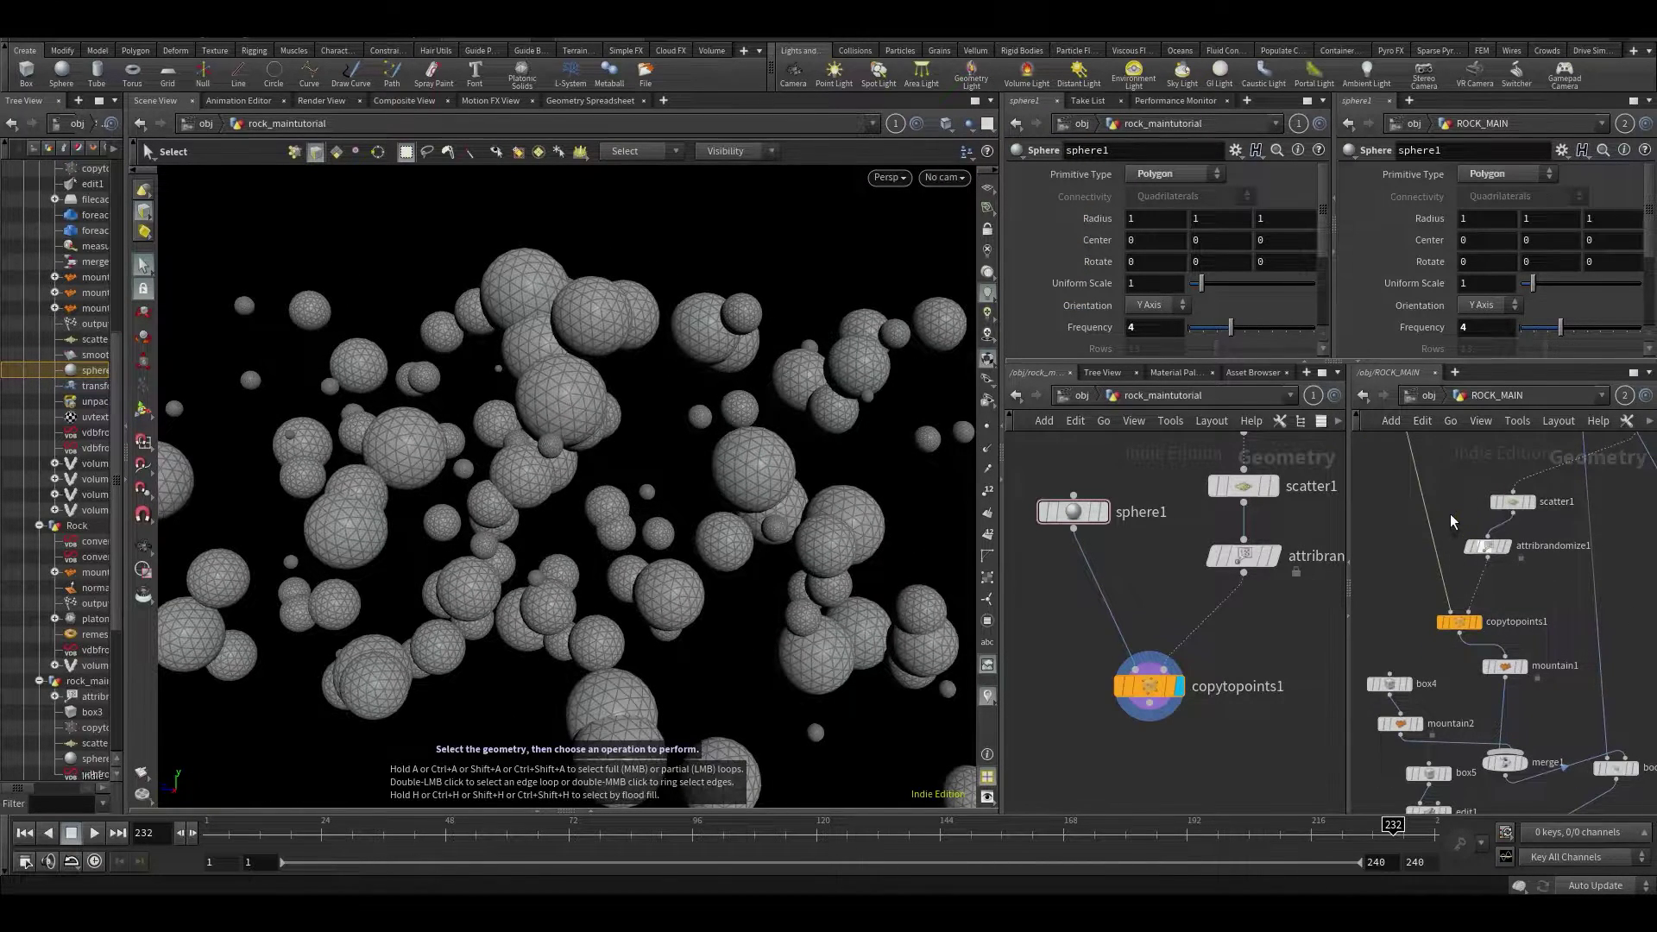
{"action": "left_click", "coordinate": [1484, 546]}
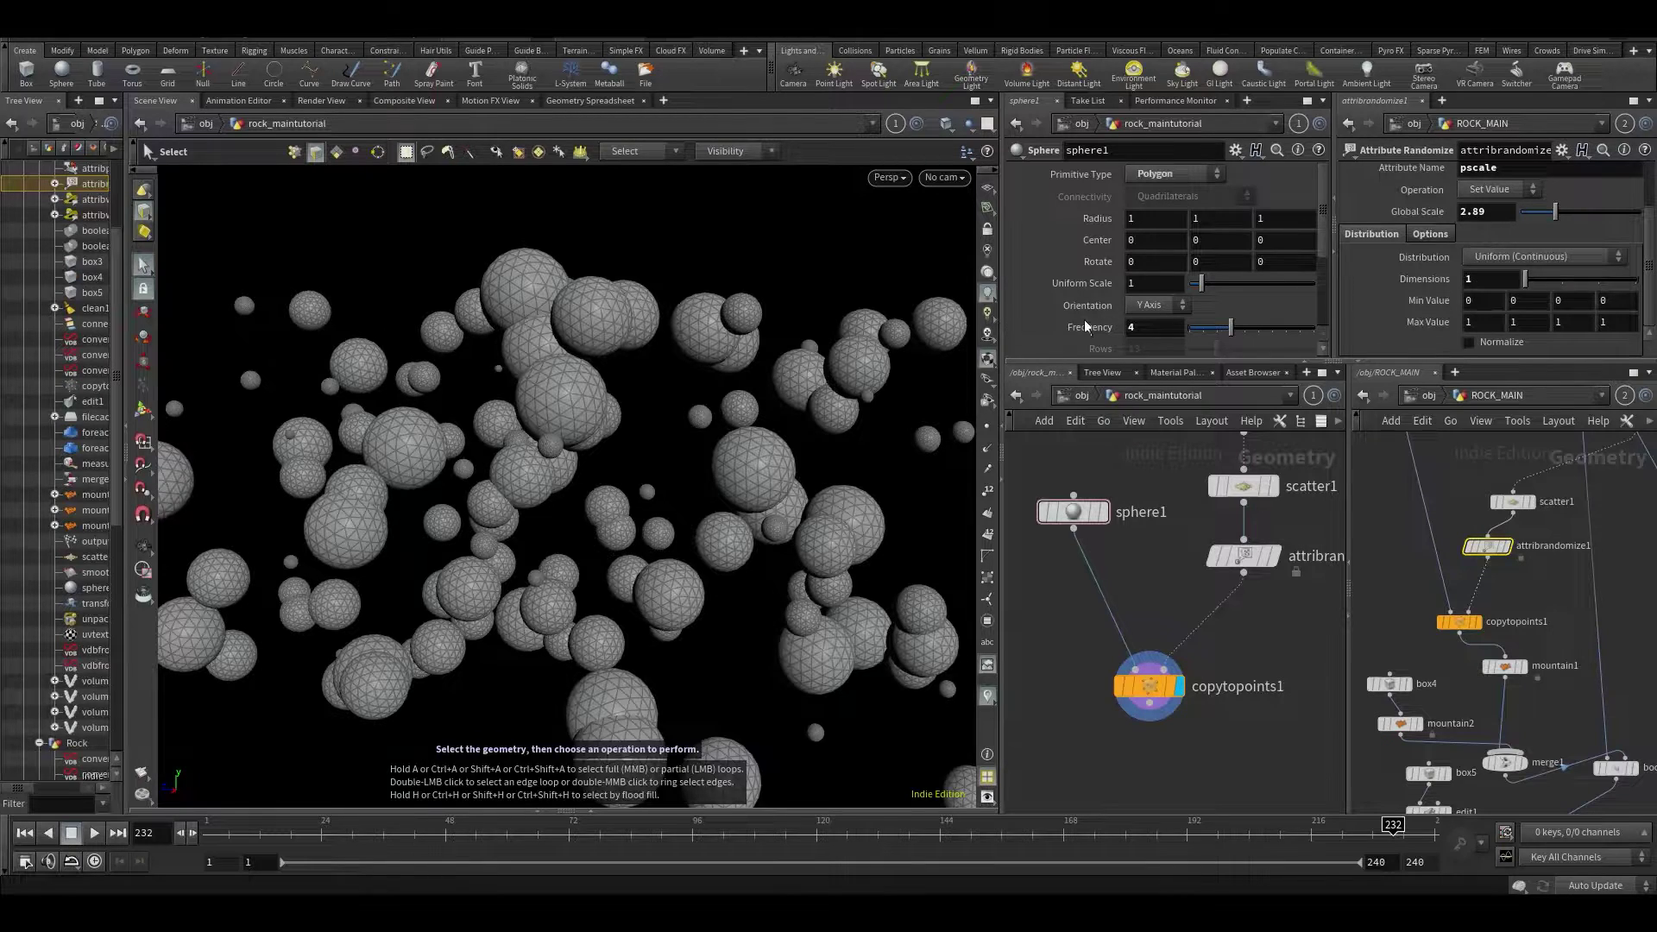
{"action": "left_click", "coordinate": [1244, 557]}
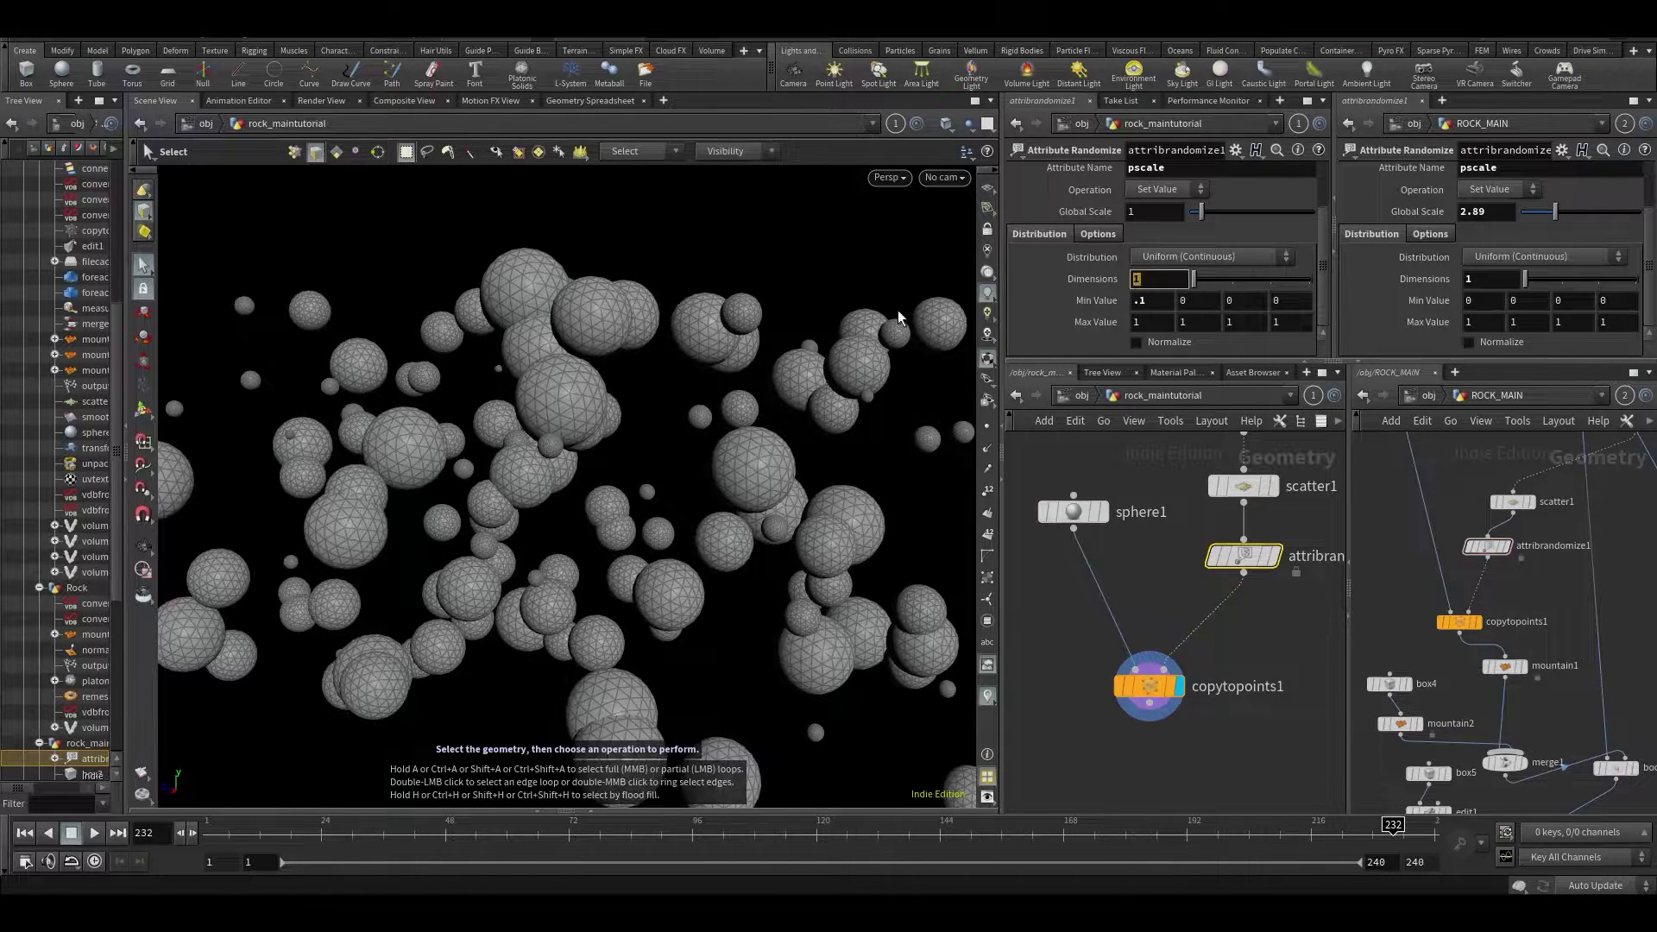
{"action": "type", "text": "2,9"}
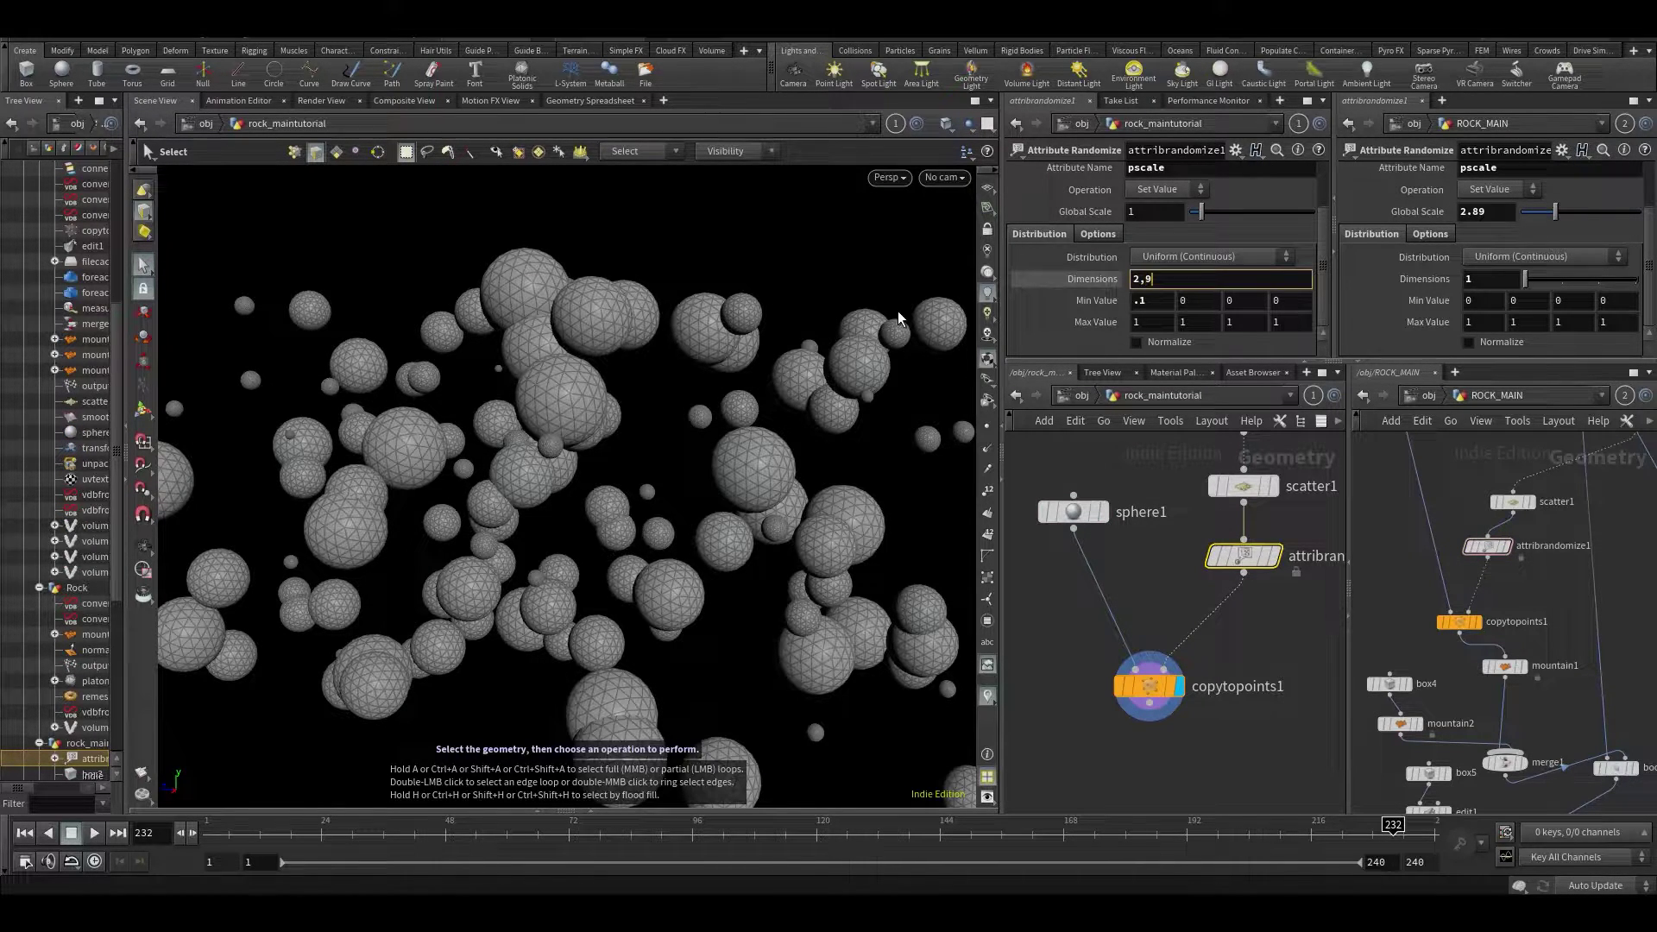
{"action": "key", "text": "BackSpace"}
{"action": "key", "text": "BackSpace"}
{"action": "type", "text": ".89"}
{"action": "key", "text": "Return"}
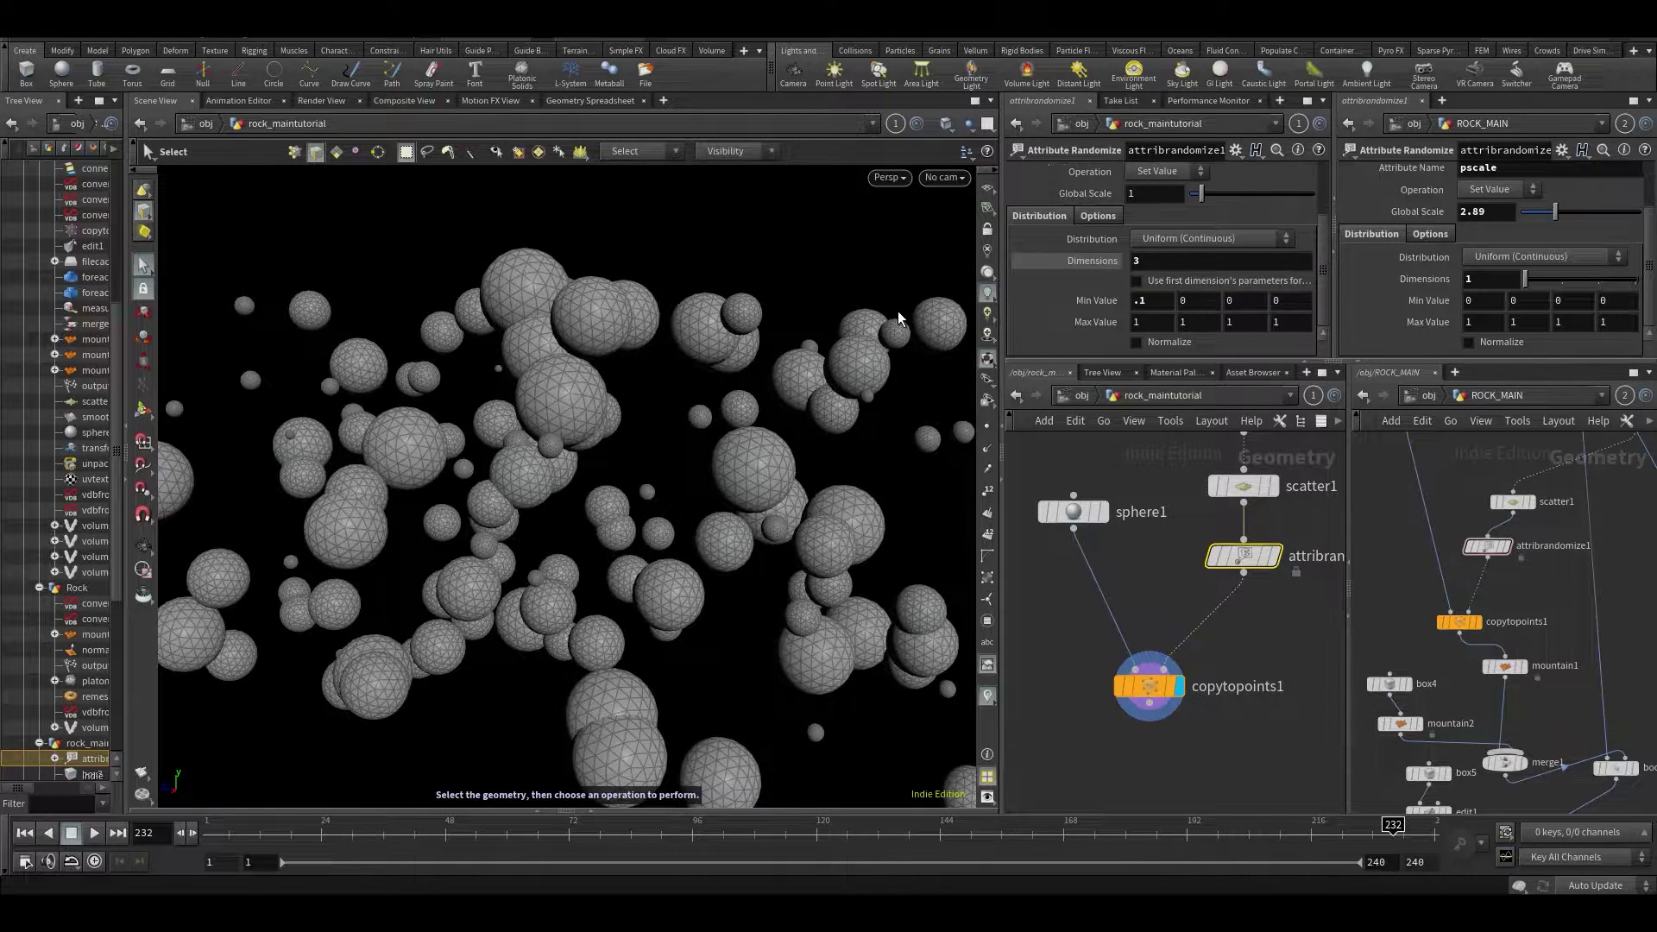
{"action": "left_click", "coordinate": [1148, 695]}
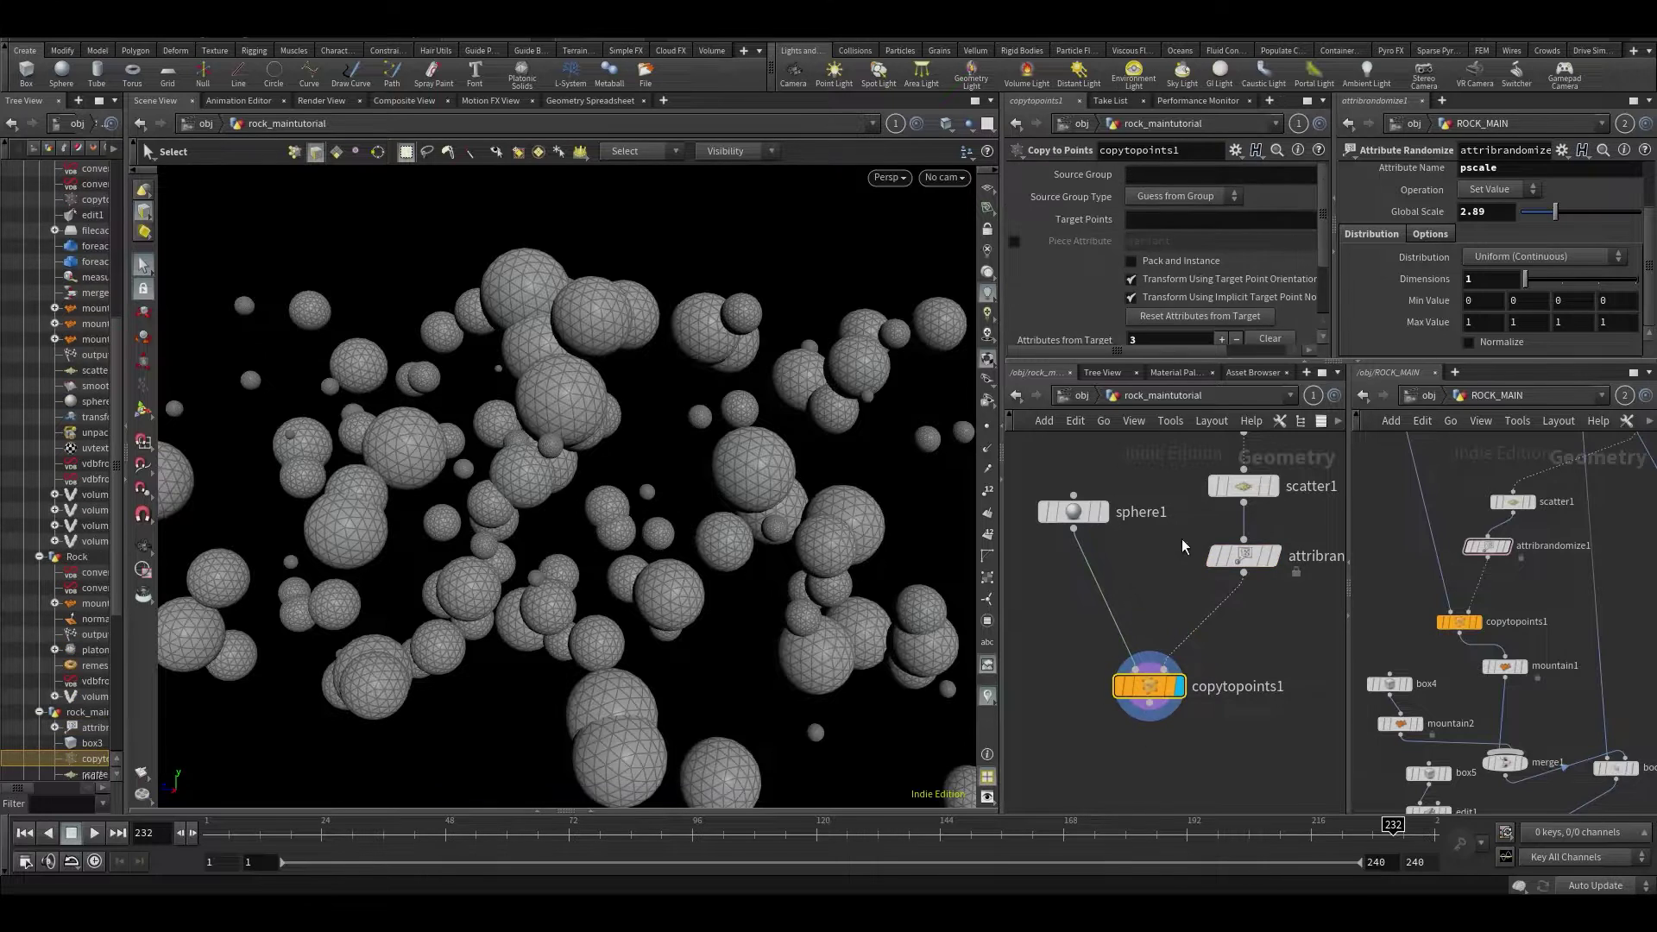
Set the rock_maintutorial Attribute Randomize node's Dimensions to 1 and its Global Scale to 2.9.
{"action": "left_click", "coordinate": [1243, 557]}
{"action": "type", "text": "1"}
{"action": "key", "text": "Return"}
{"action": "type", "text": "2.9"}
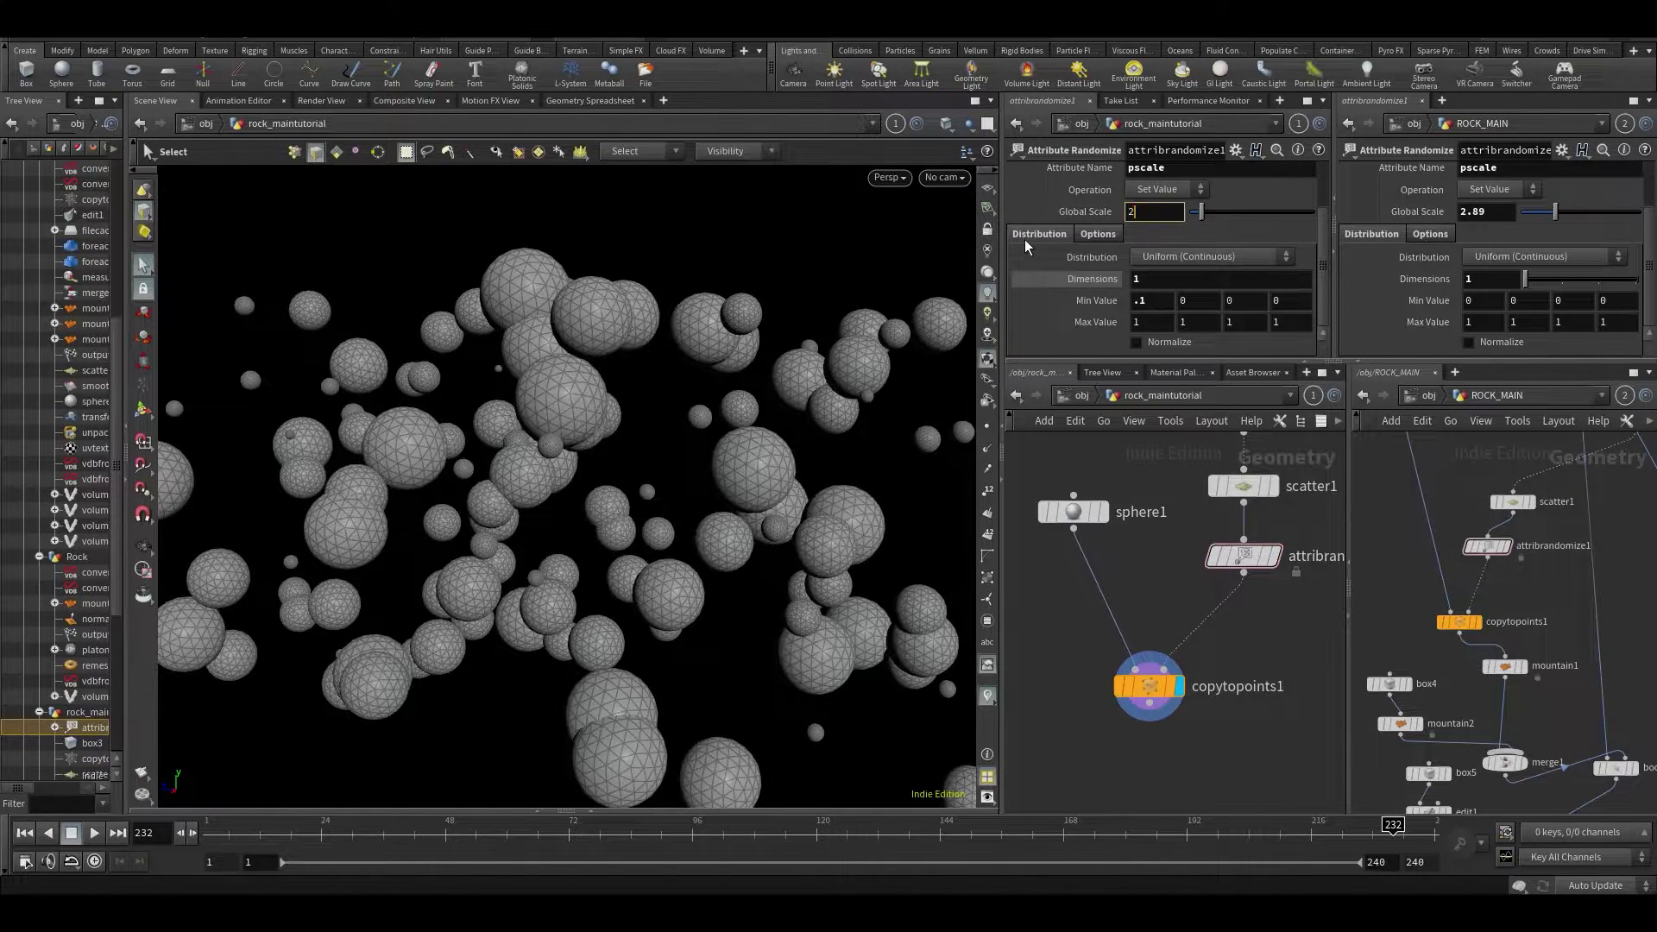
{"action": "key", "text": "Return"}
{"action": "left_click_drag", "start_coordinate": [621, 511], "coordinate": [534, 458], "text": "alt"}
{"action": "scroll", "coordinate": [356, 488], "scroll_direction": "down", "scroll_amount": 4}
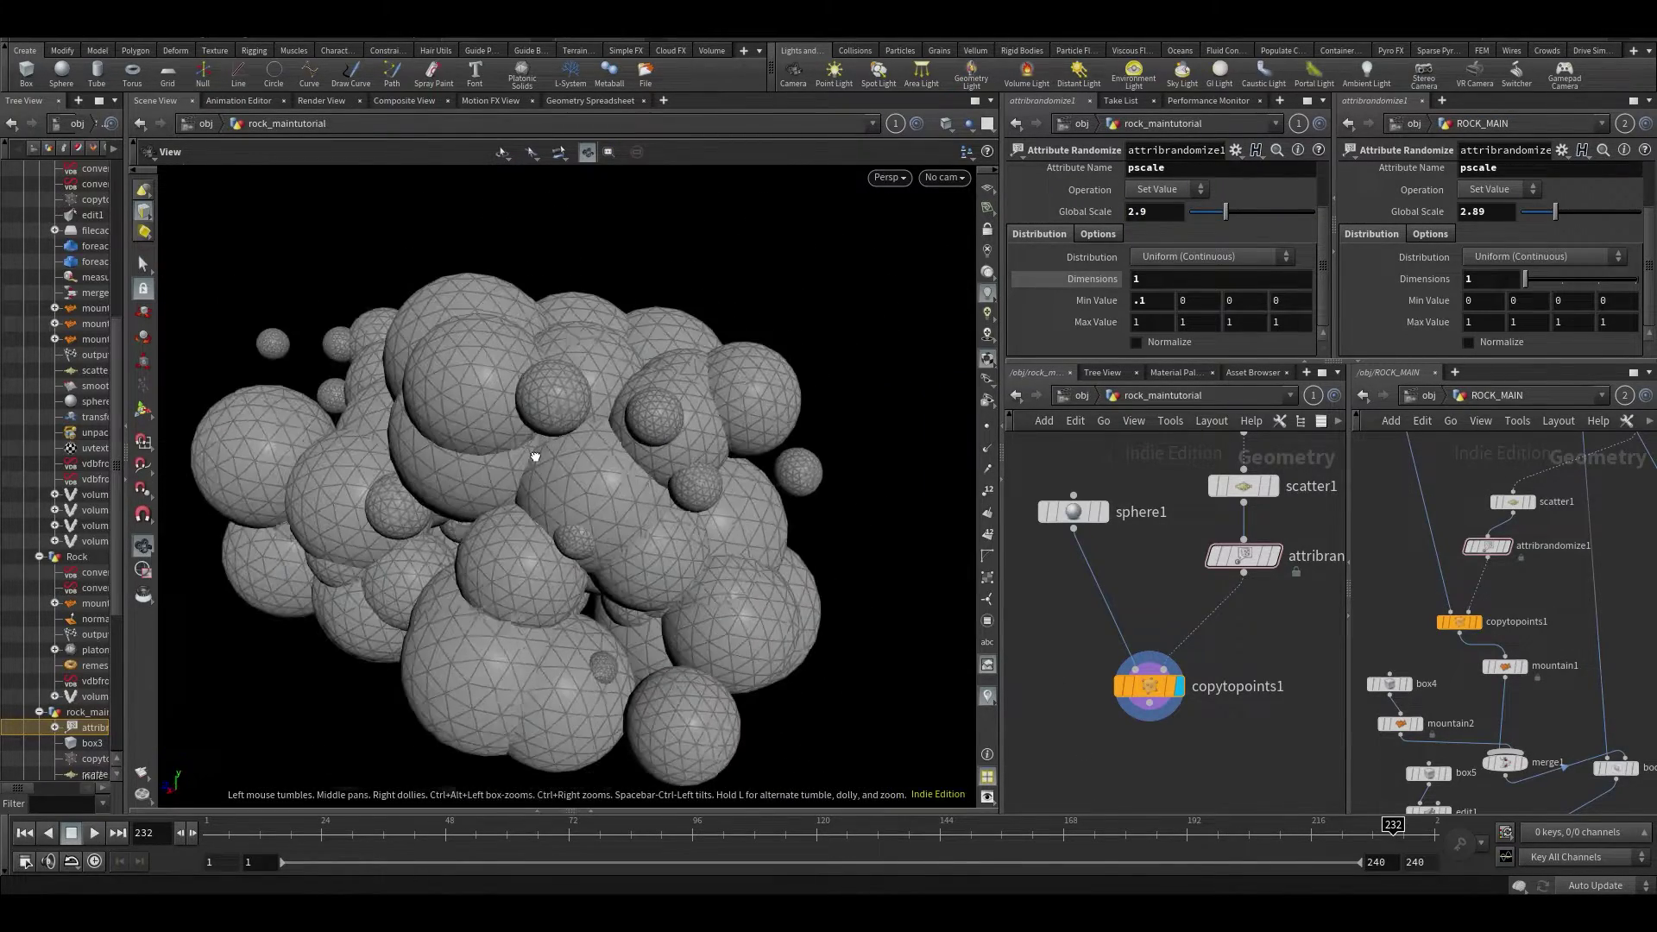
Add a Mountain node below copytopoints1, wire copytopoints1 into it, and display it.
{"action": "middle_click_drag", "start_coordinate": [1065, 758], "coordinate": [1084, 683]}
{"action": "key", "text": "Tab"}
{"action": "type", "text": "moun"}
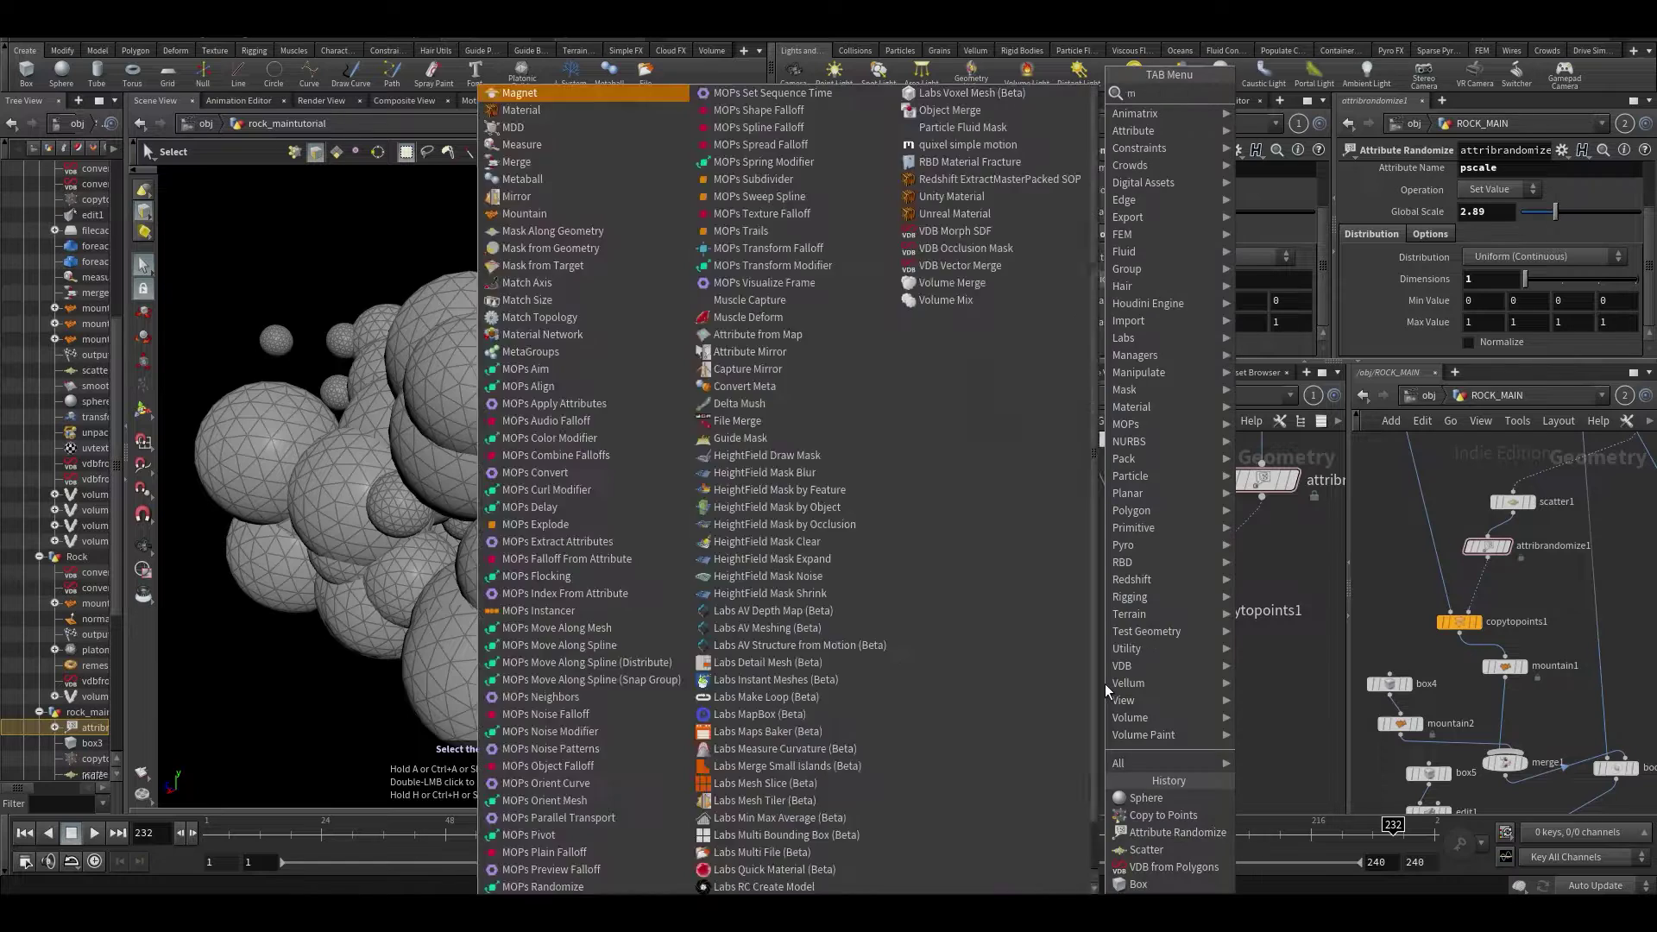
{"action": "key", "text": "Return"}
{"action": "key", "text": "Return"}
{"action": "left_click_drag", "start_coordinate": [1243, 552], "coordinate": [1157, 753]}
{"action": "left_click_drag", "start_coordinate": [1157, 636], "coordinate": [1167, 741]}
Examine the box4 and mountain2 branch and the merge and boolean nodes it feeds in ROCK_MAIN.
{"action": "middle_click_drag", "start_coordinate": [1461, 699], "coordinate": [1477, 605]}
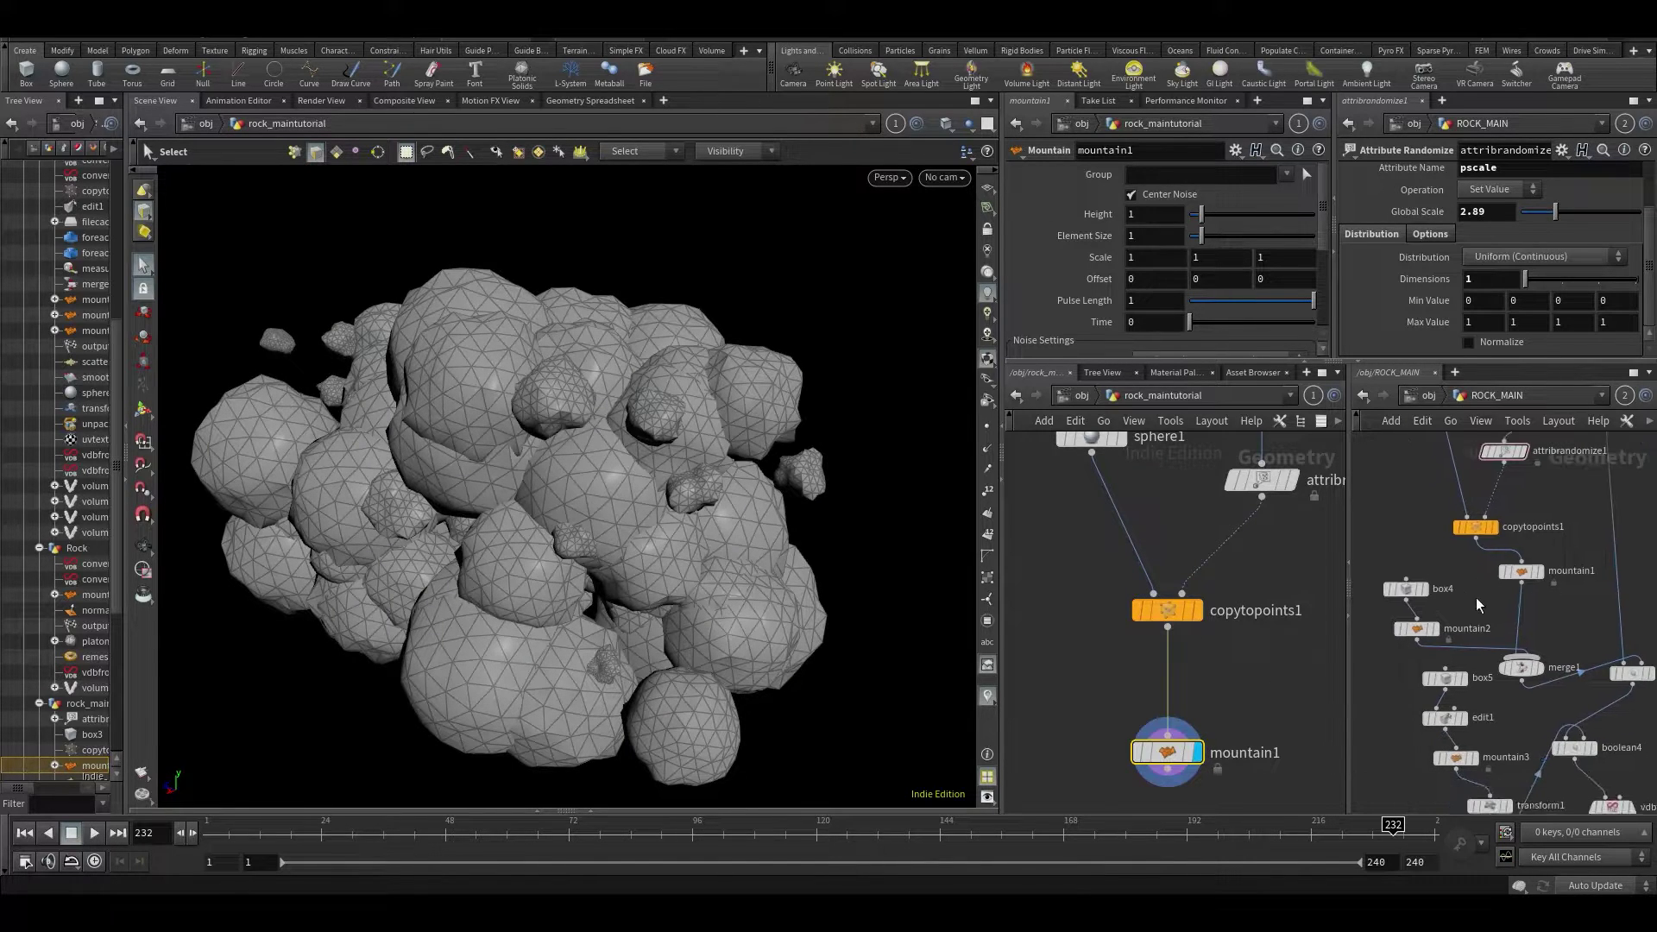
{"action": "left_click_drag", "start_coordinate": [1442, 647], "coordinate": [1444, 645]}
{"action": "middle_click_drag", "start_coordinate": [1421, 522], "coordinate": [1412, 521]}
{"action": "left_click_drag", "start_coordinate": [1375, 545], "coordinate": [1409, 649]}
{"action": "mouse_move", "coordinate": [602, 560]}
{"action": "left_mouse_down", "text": "alt"}
{"action": "mouse_move", "coordinate": [629, 547]}
{"action": "mouse_move", "coordinate": [611, 552]}
{"action": "left_mouse_up", "text": "alt"}
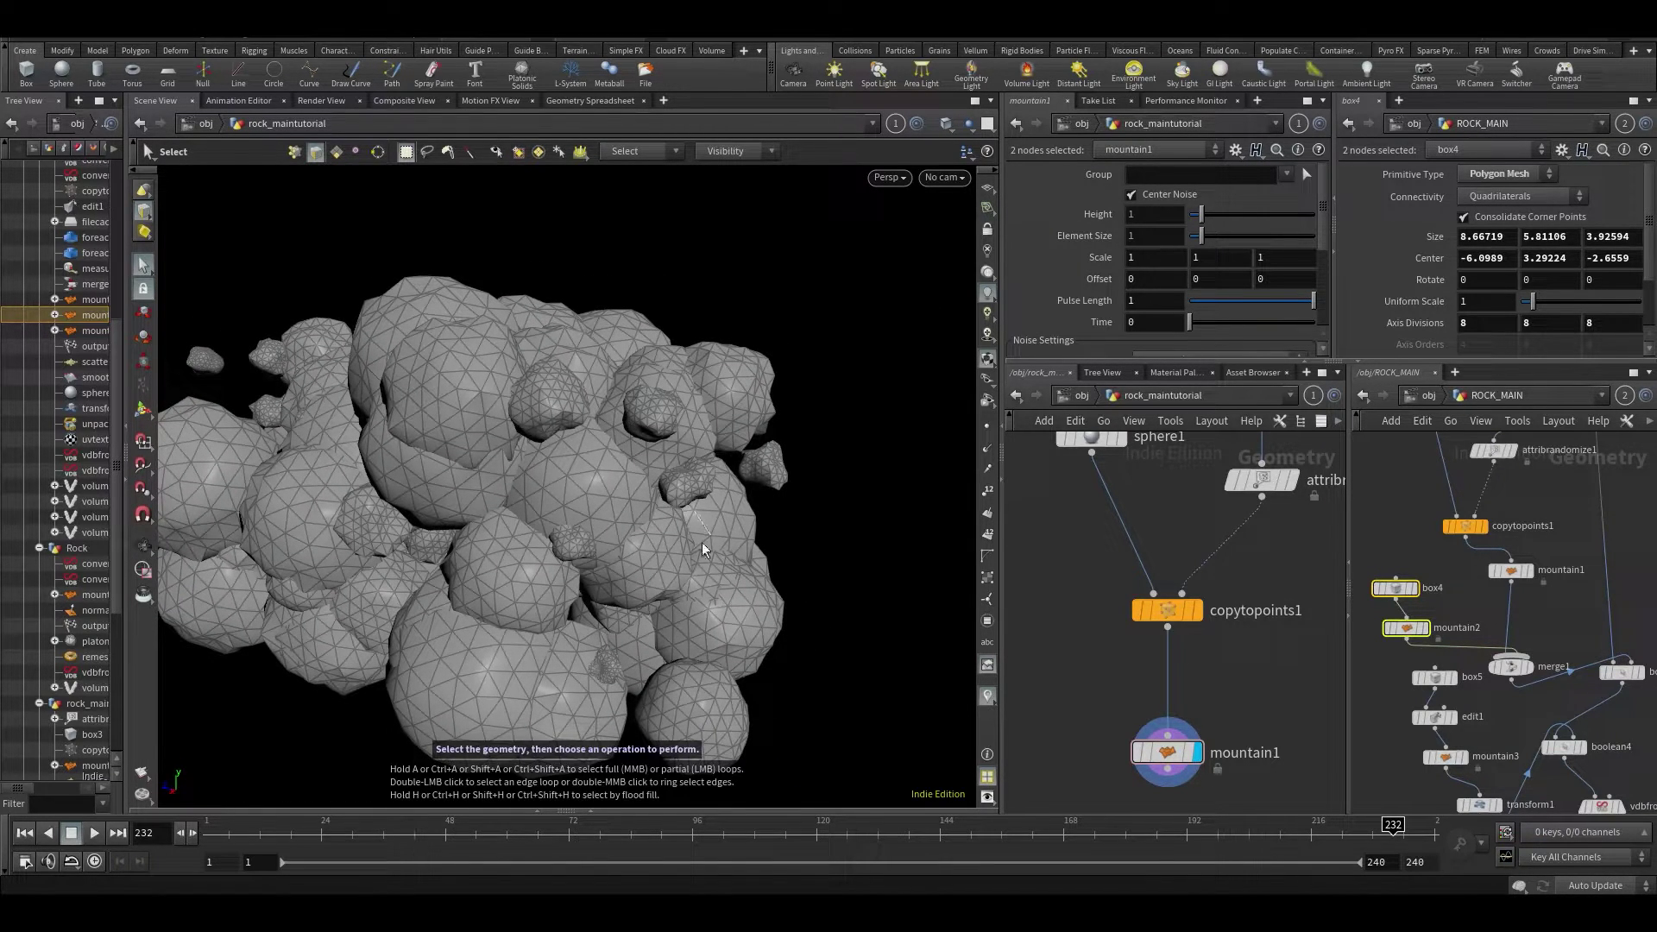
{"action": "right_click_drag", "start_coordinate": [729, 494], "coordinate": [670, 481], "text": "alt"}
{"action": "middle_click_drag", "start_coordinate": [1301, 665], "coordinate": [1260, 605]}
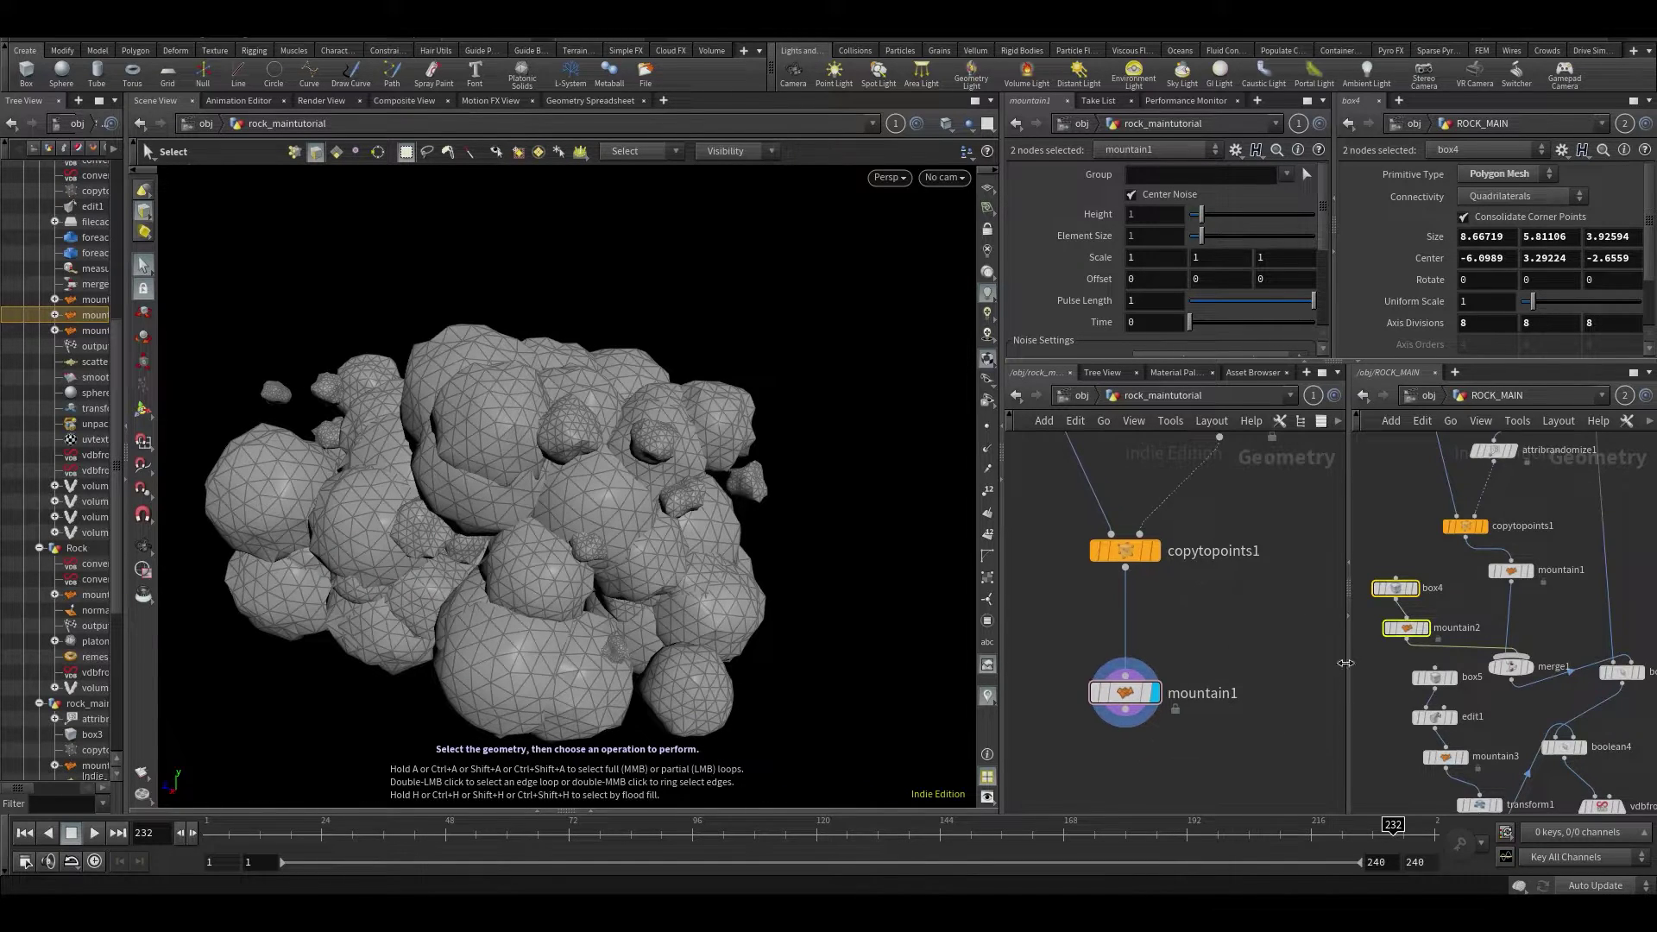
{"action": "middle_click_drag", "start_coordinate": [1443, 718], "coordinate": [1407, 582]}
{"action": "mouse_move", "coordinate": [679, 472]}
{"action": "left_mouse_down", "text": "alt"}
{"action": "mouse_move", "coordinate": [588, 536]}
{"action": "mouse_move", "coordinate": [666, 479]}
{"action": "left_mouse_up", "text": "alt"}
{"action": "middle_click_drag", "start_coordinate": [1488, 717], "coordinate": [1582, 736]}
{"action": "middle_click_drag", "start_coordinate": [1082, 651], "coordinate": [1139, 701]}
{"action": "scroll", "coordinate": [1138, 701], "scroll_direction": "down", "scroll_amount": 3}
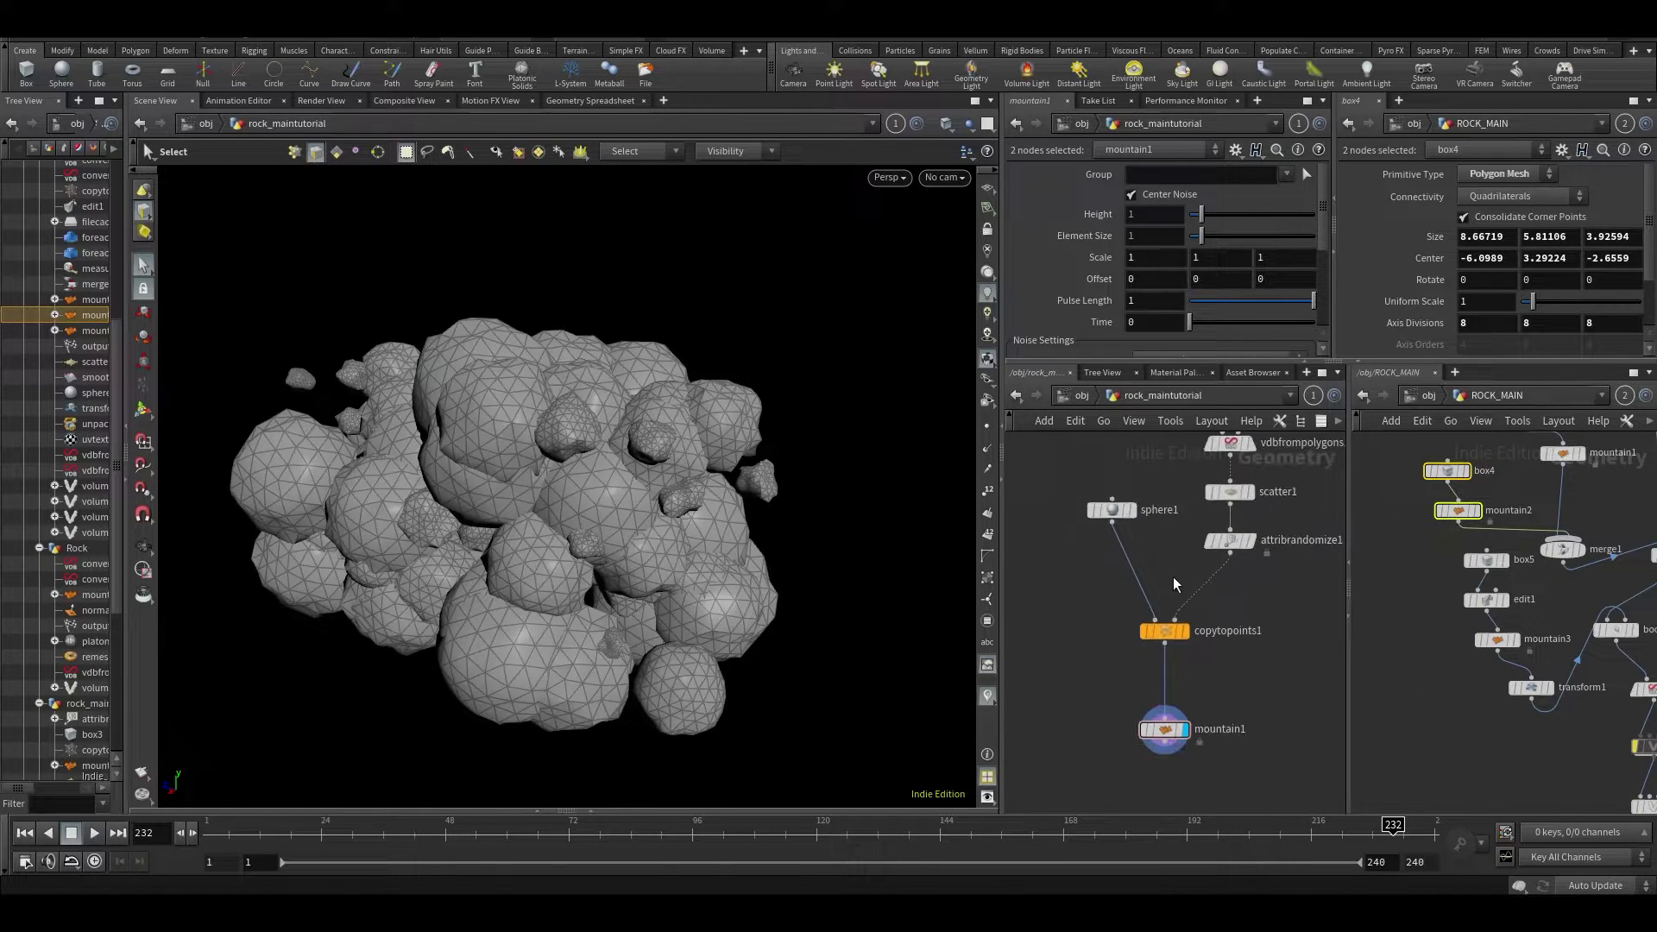
{"action": "middle_click_drag", "start_coordinate": [1523, 619], "coordinate": [1329, 726]}
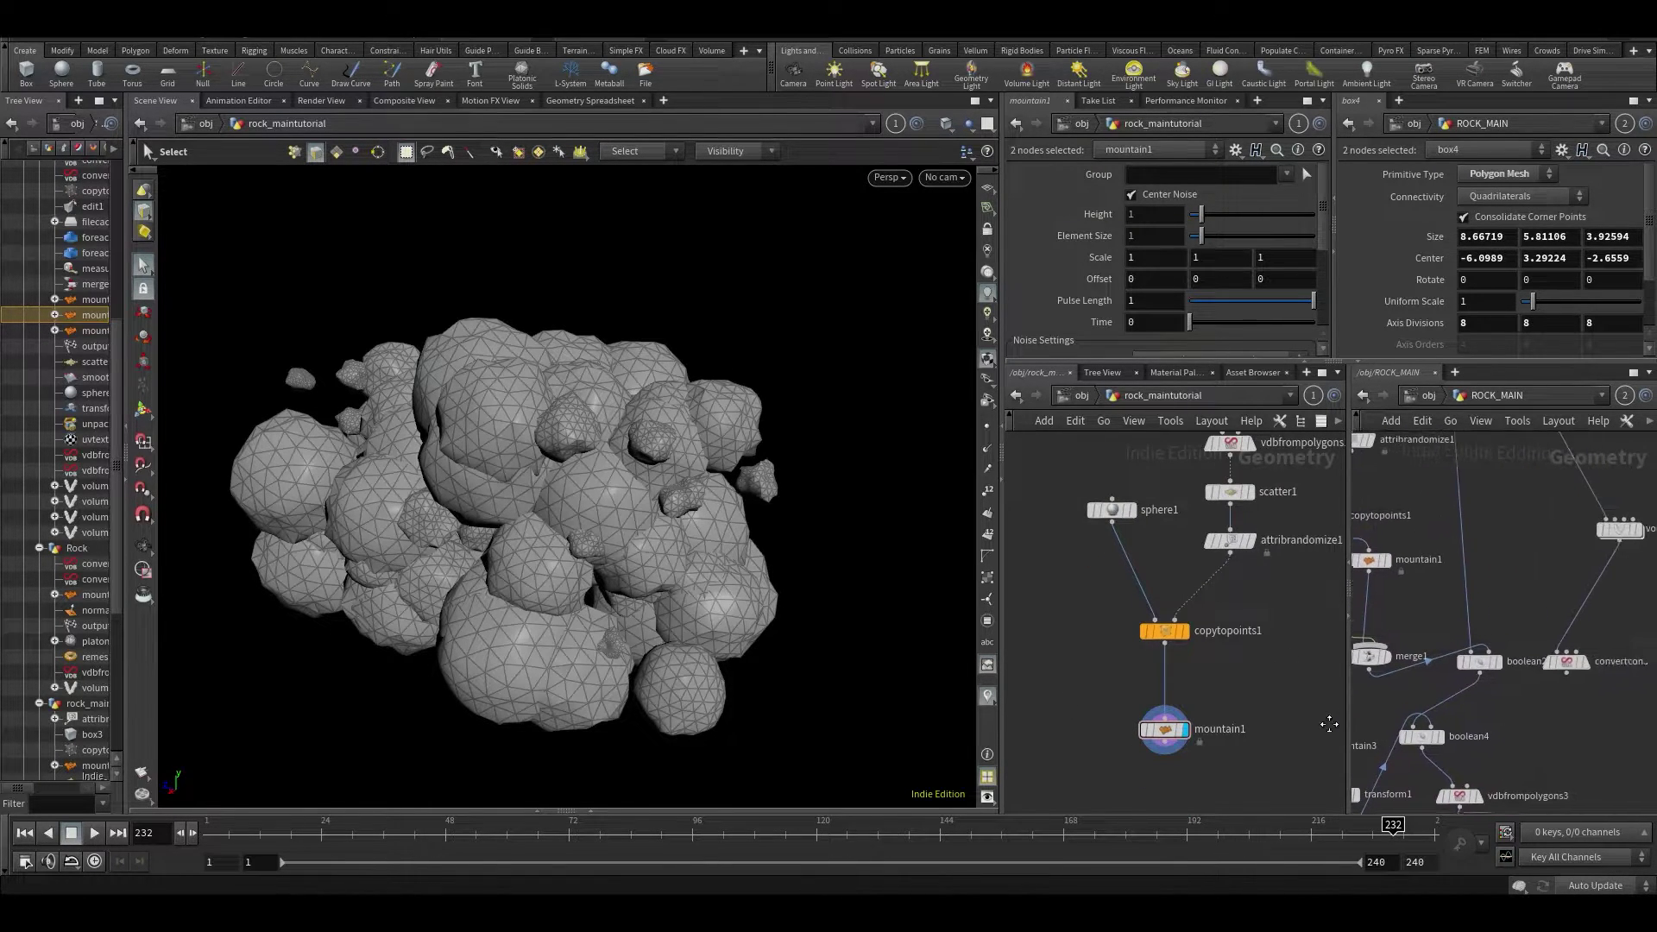
{"action": "middle_click_drag", "start_coordinate": [1474, 562], "coordinate": [1543, 731]}
{"action": "scroll", "coordinate": [1225, 694], "scroll_direction": "down", "scroll_amount": 2}
Place a Boolean node below mountain1 in rock_maintutorial.
{"action": "middle_click_drag", "start_coordinate": [1230, 695], "coordinate": [1202, 587]}
{"action": "scroll", "coordinate": [1179, 625], "scroll_direction": "up", "scroll_amount": 1}
{"action": "scroll", "coordinate": [1174, 742], "scroll_direction": "down", "scroll_amount": 1}
{"action": "key", "text": "Tab"}
{"action": "type", "text": "bool"}
{"action": "key", "text": "Return"}
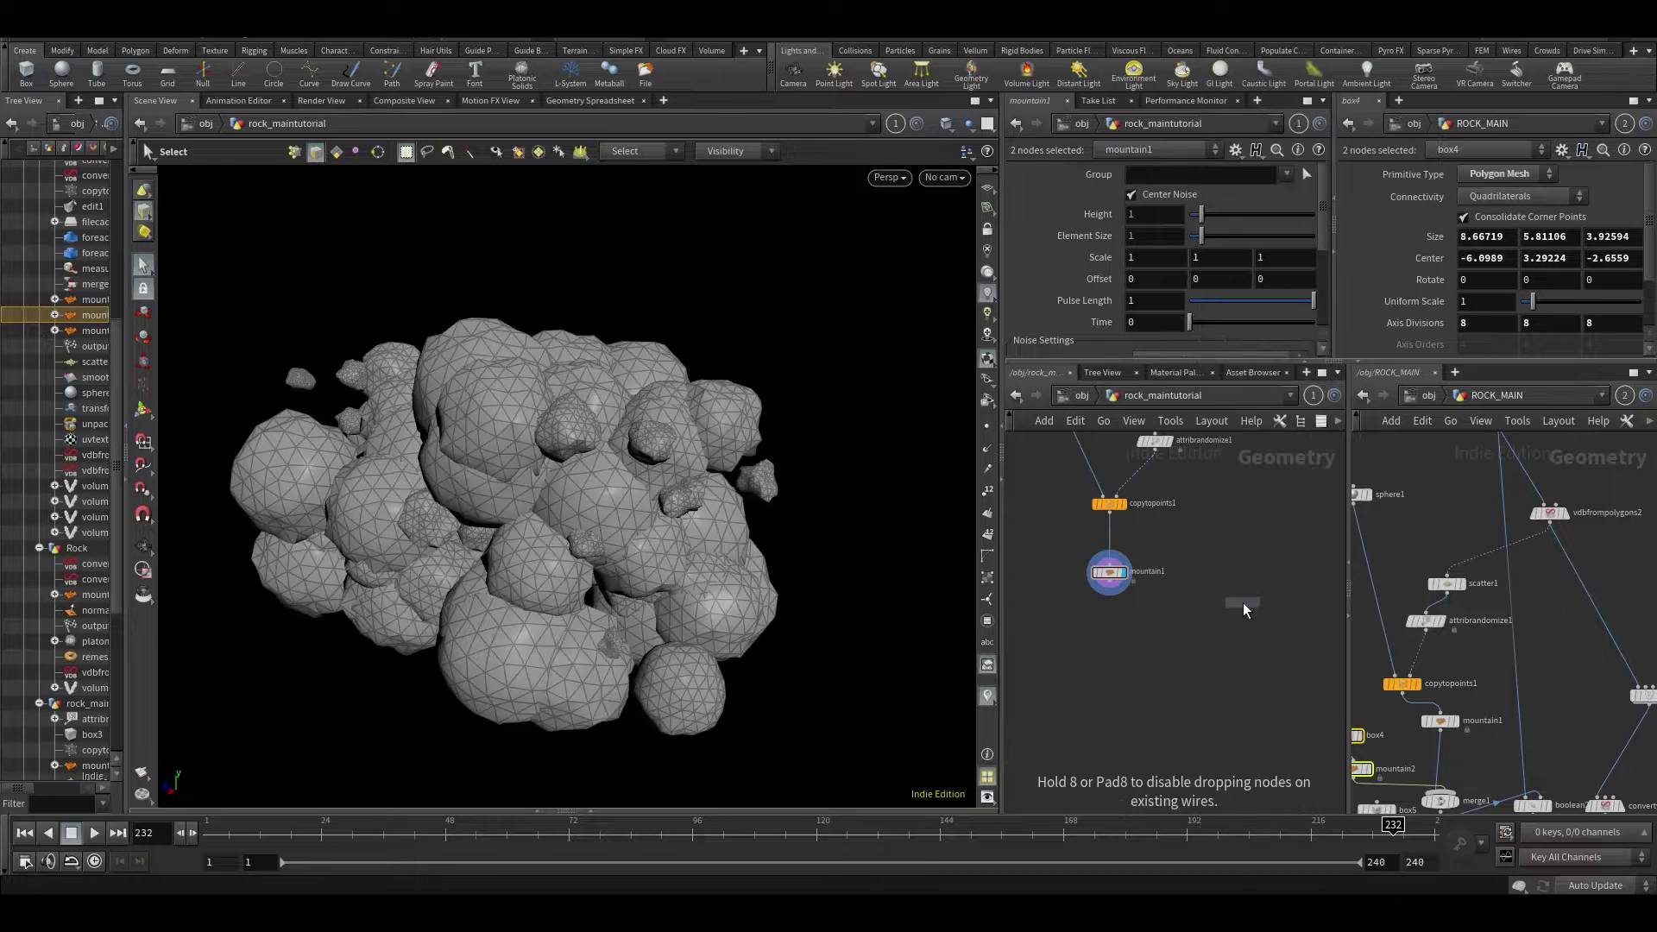
{"action": "left_click", "coordinate": [1188, 669]}
Wire box3 into the Boolean node's first input and save the scene.
{"action": "left_click", "coordinate": [1185, 663]}
{"action": "middle_click_drag", "start_coordinate": [1192, 604], "coordinate": [1196, 922]}
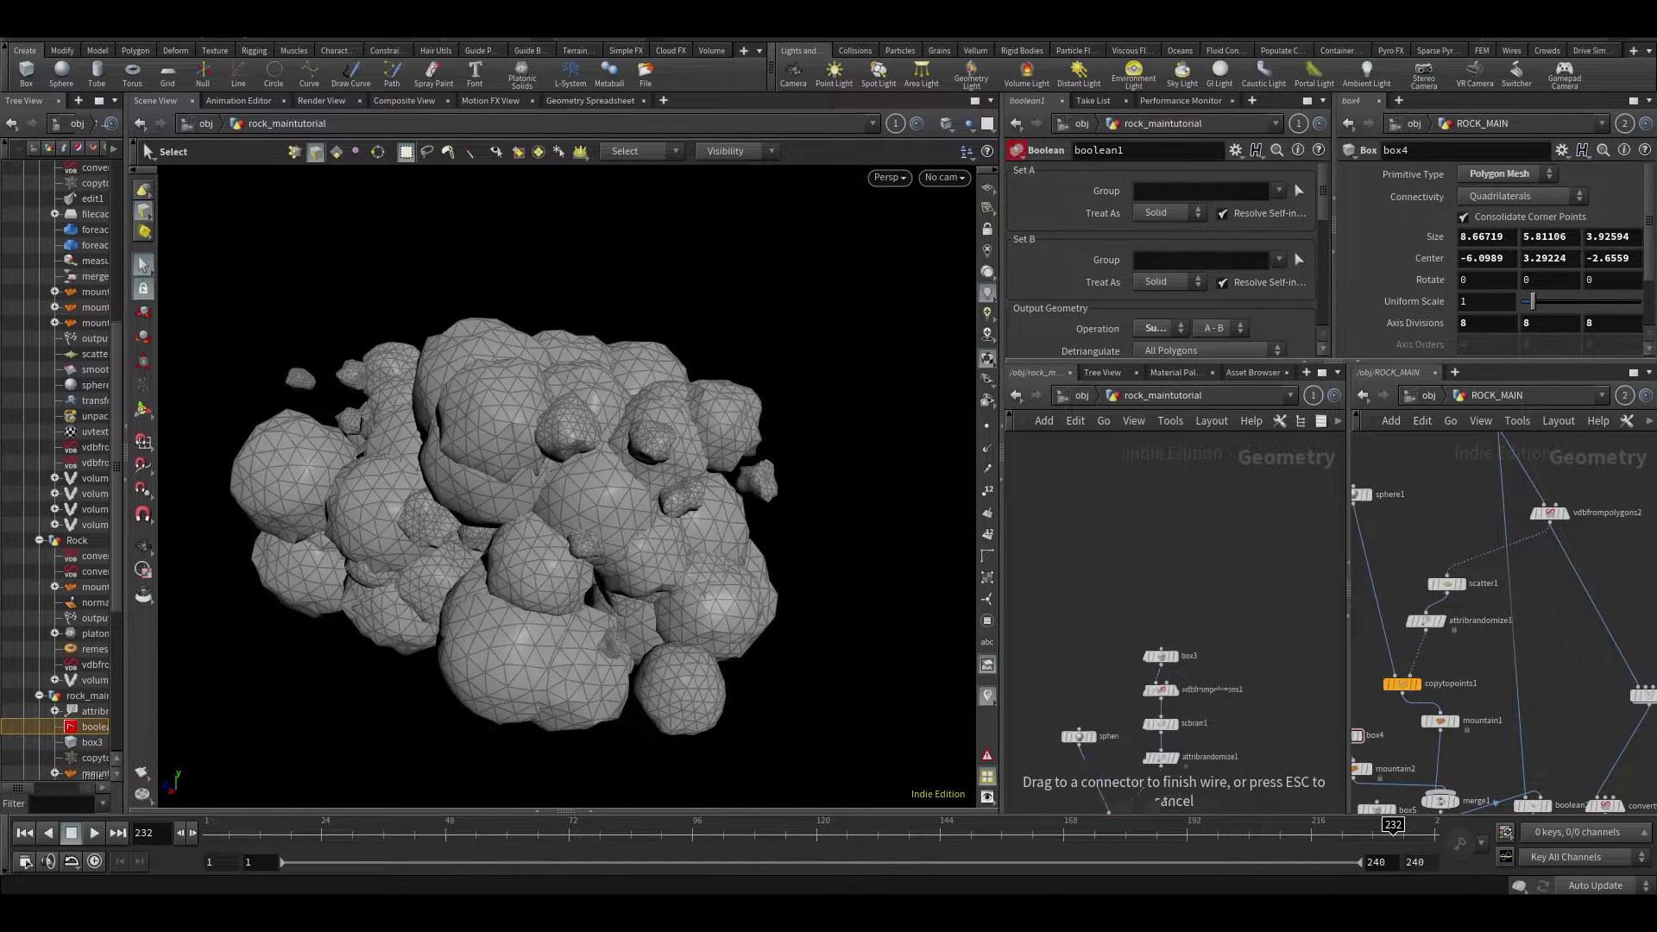
{"action": "left_click", "coordinate": [1179, 670]}
{"action": "middle_click_drag", "start_coordinate": [1203, 722], "coordinate": [1226, 528]}
{"action": "scroll", "coordinate": [1226, 665], "scroll_direction": "up", "scroll_amount": 3}
{"action": "middle_click_drag", "start_coordinate": [1227, 635], "coordinate": [1224, 434]}
{"action": "key", "text": "ctrl+s"}
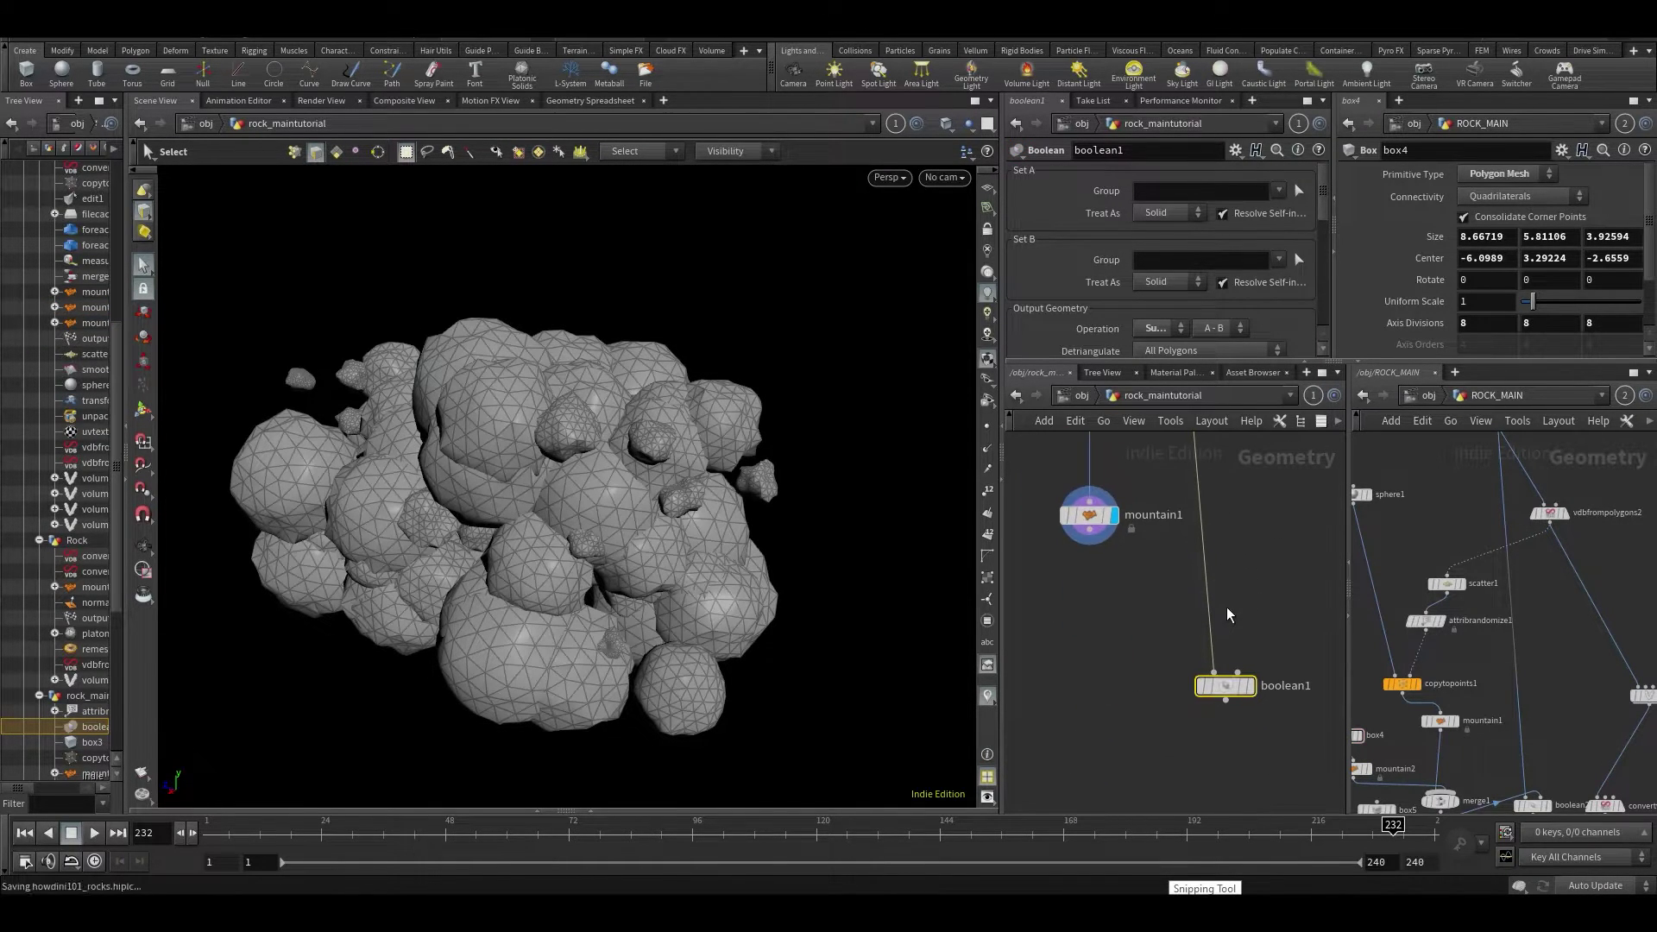
Wire mountain1 into the Boolean node's second input and display the Boolean result.
{"action": "left_click", "coordinate": [1236, 670]}
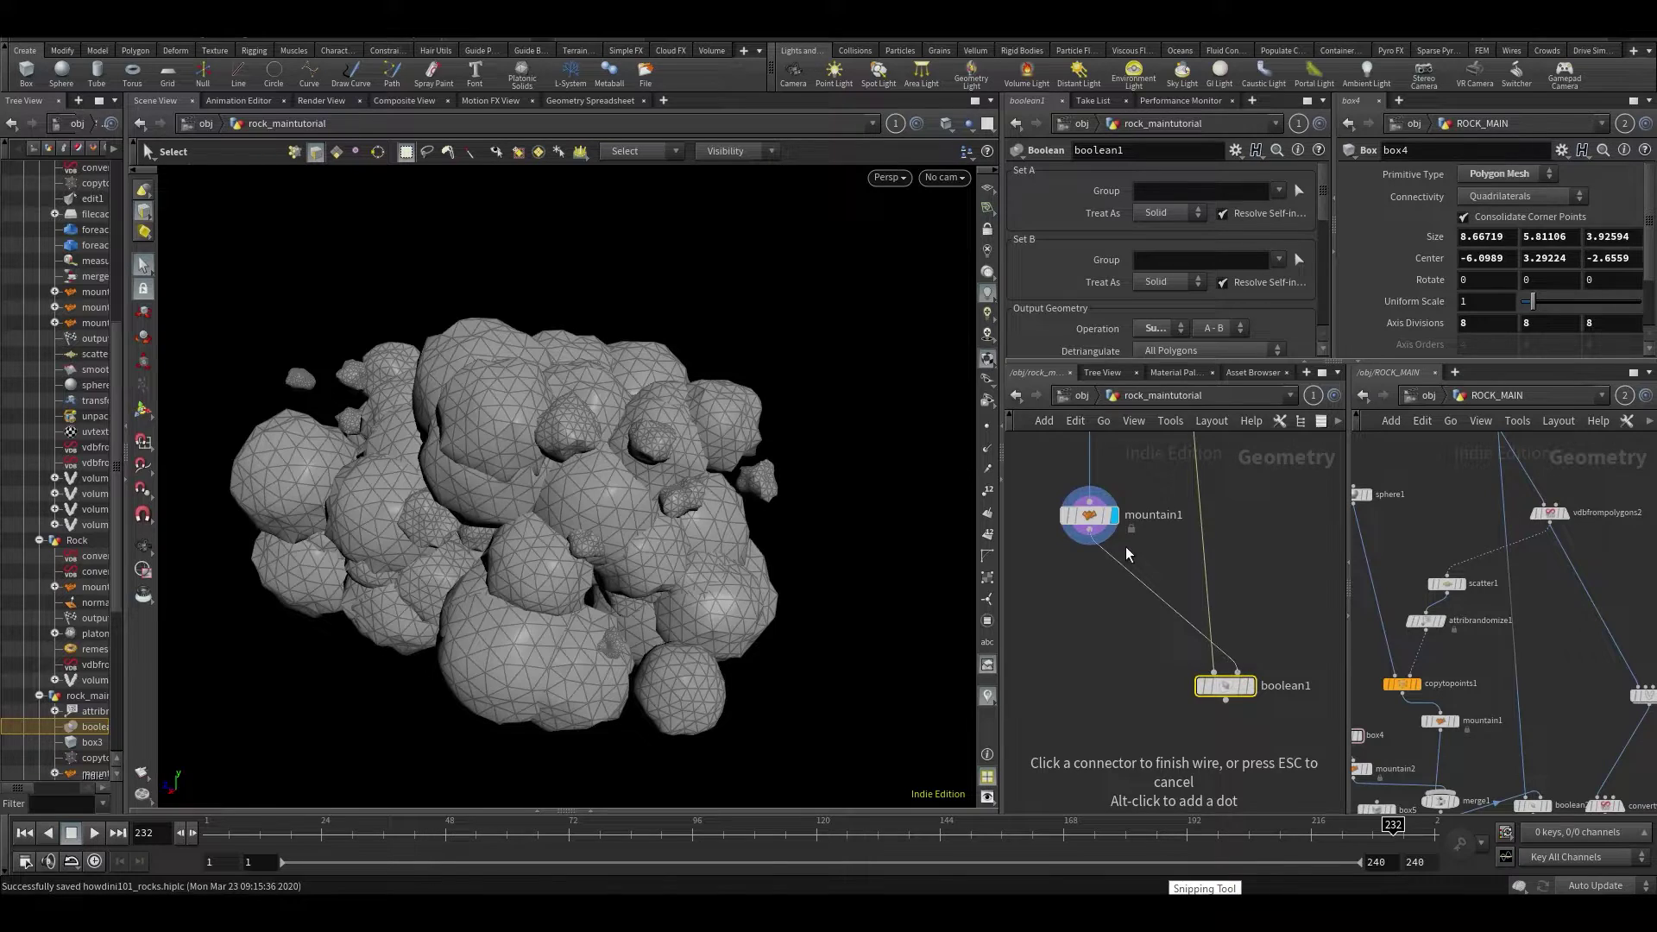
{"action": "left_click", "coordinate": [1250, 687]}
{"action": "left_click_drag", "start_coordinate": [531, 471], "coordinate": [1152, 683], "text": "alt"}
Hide ROCK_MAIN at object level so only rock_maintutorial is displayed, and reopen the rock_maintutorial network.
{"action": "key", "text": "u"}
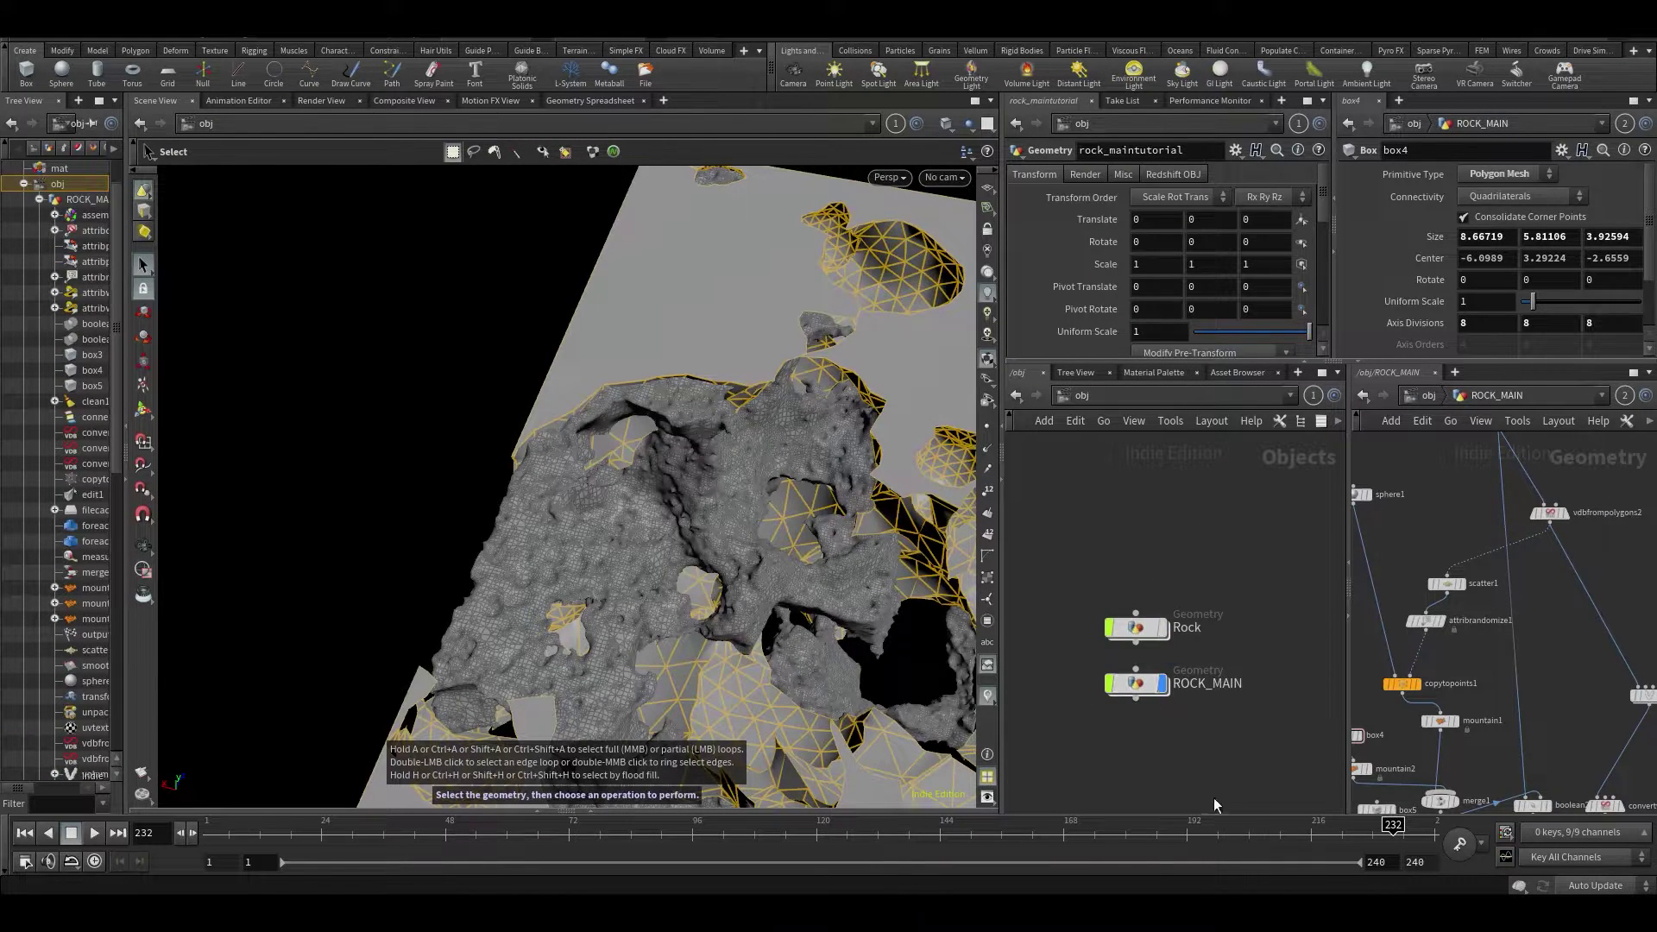
{"action": "key", "text": "h"}
{"action": "left_click", "coordinate": [1126, 809]}
{"action": "left_click_drag", "start_coordinate": [799, 631], "coordinate": [862, 530], "text": "alt"}
{"action": "left_click", "coordinate": [1156, 498]}
{"action": "middle_click_drag", "start_coordinate": [1226, 717], "coordinate": [1243, 627]}
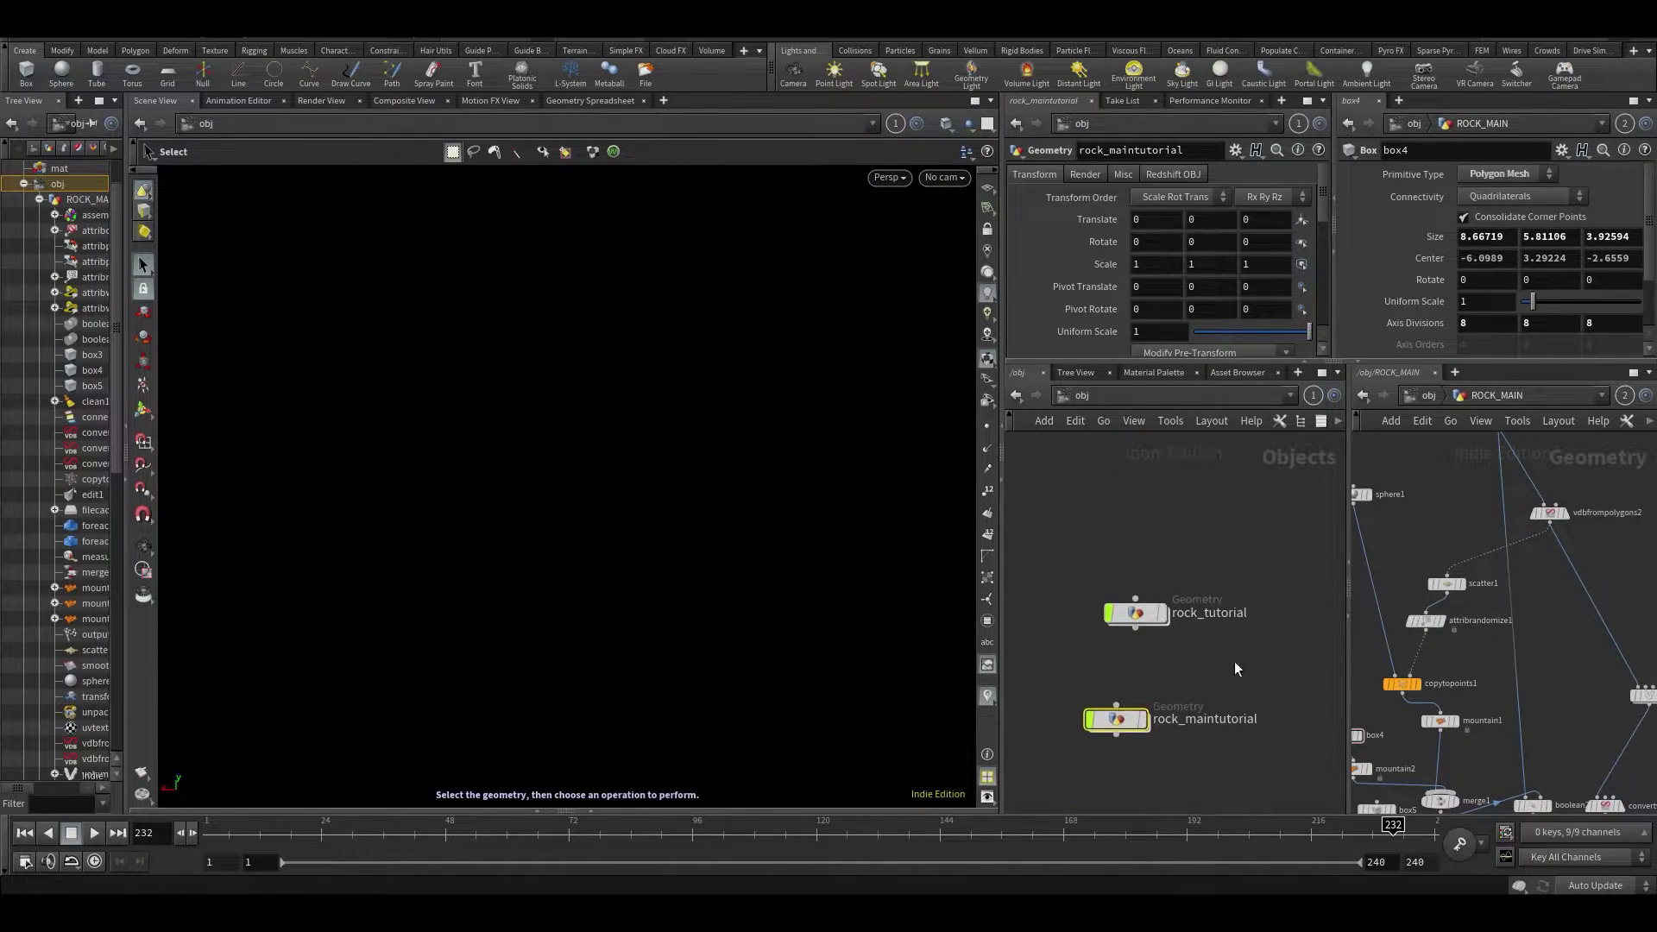
{"action": "left_click", "coordinate": [1141, 719]}
{"action": "left_click", "coordinate": [1116, 735]}
{"action": "left_click", "coordinate": [1109, 744]}
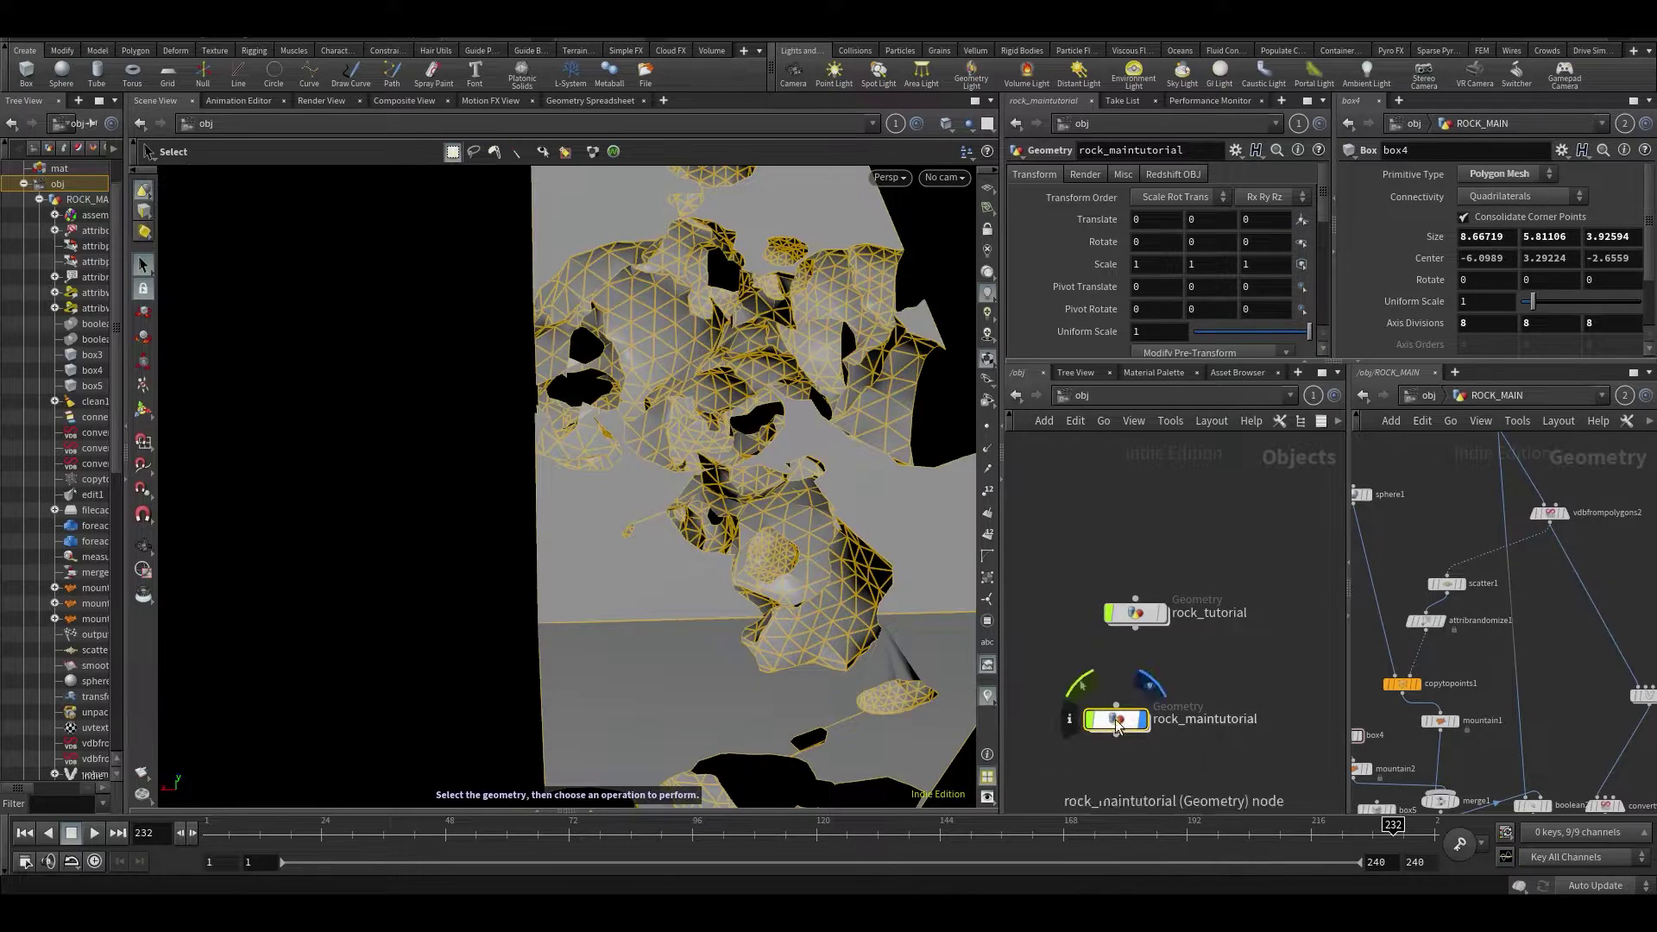
{"action": "double_click", "coordinate": [1116, 720]}
{"action": "left_click_drag", "start_coordinate": [804, 435], "coordinate": [736, 526], "text": "alt"}
{"action": "left_click_drag", "start_coordinate": [701, 525], "coordinate": [950, 552], "text": "alt"}
{"action": "middle_click_drag", "start_coordinate": [1221, 514], "coordinate": [1291, 807]}
{"action": "key", "text": "alt+2"}
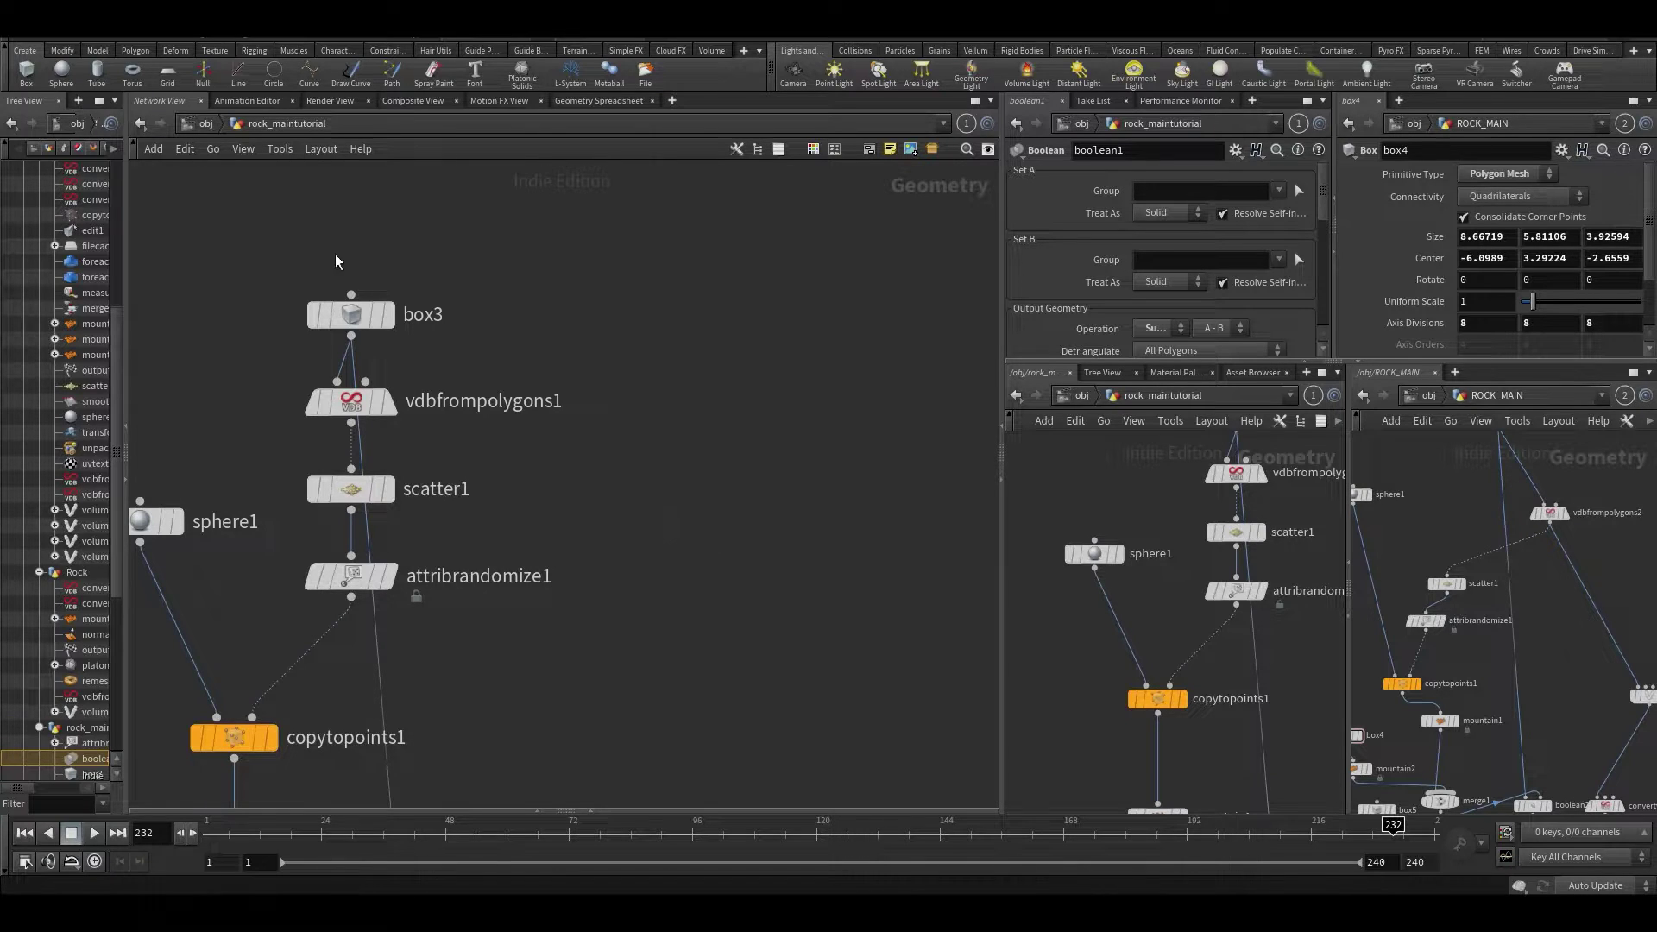
{"action": "right_click", "coordinate": [178, 106]}
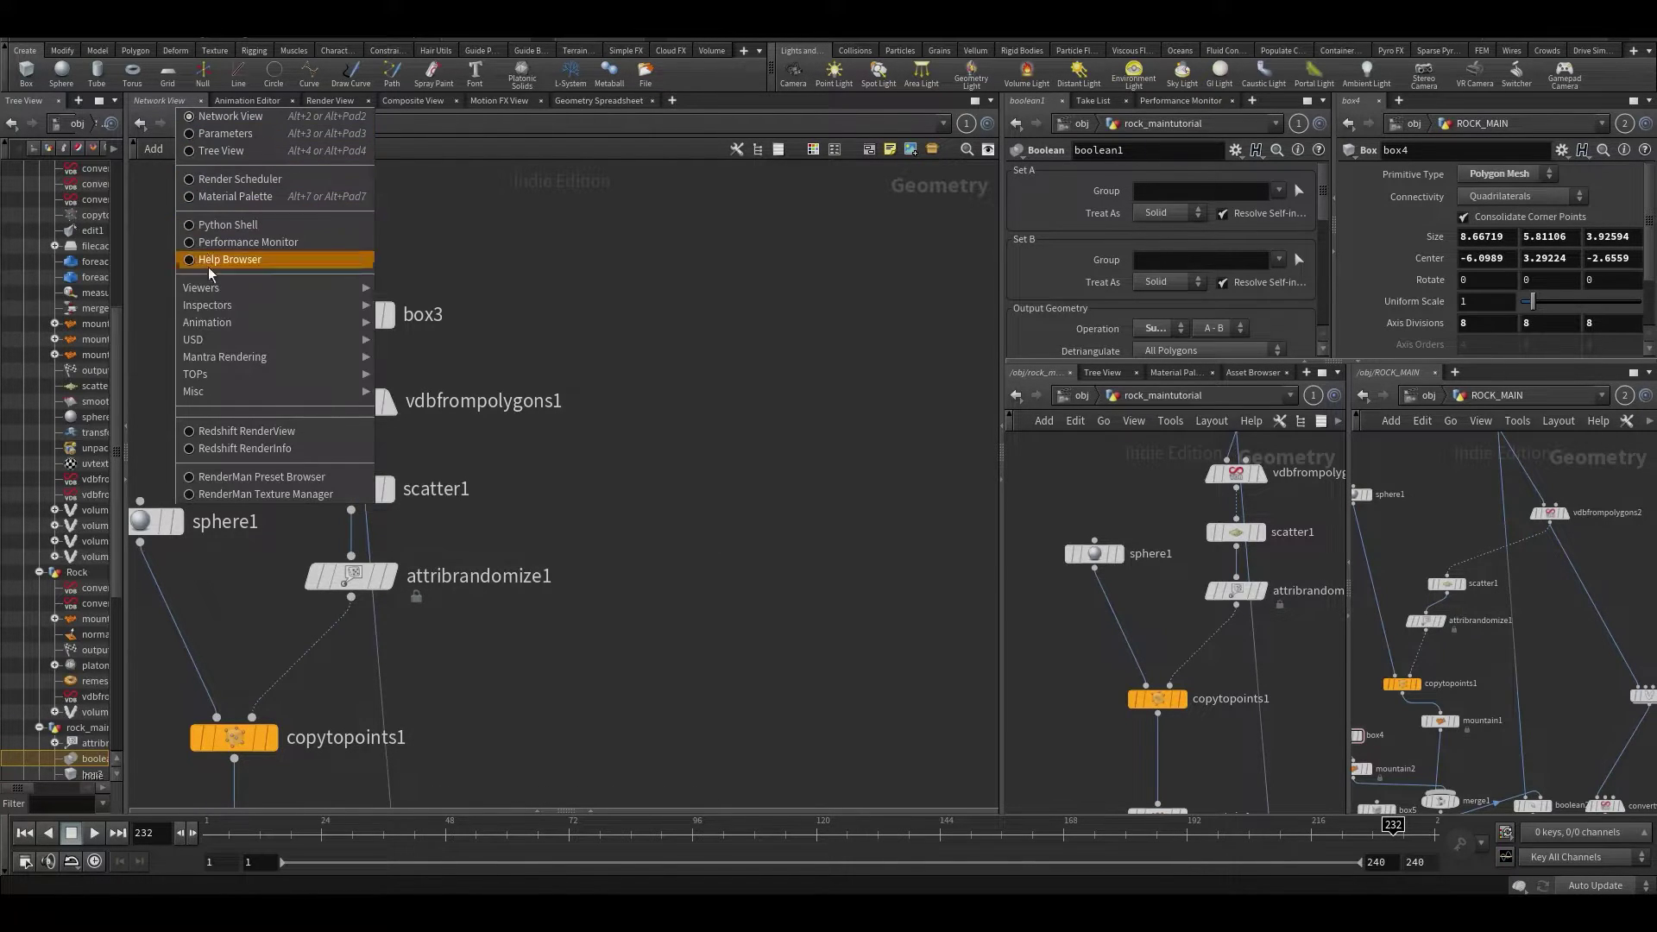
{"action": "mouse_move", "coordinate": [228, 287]}
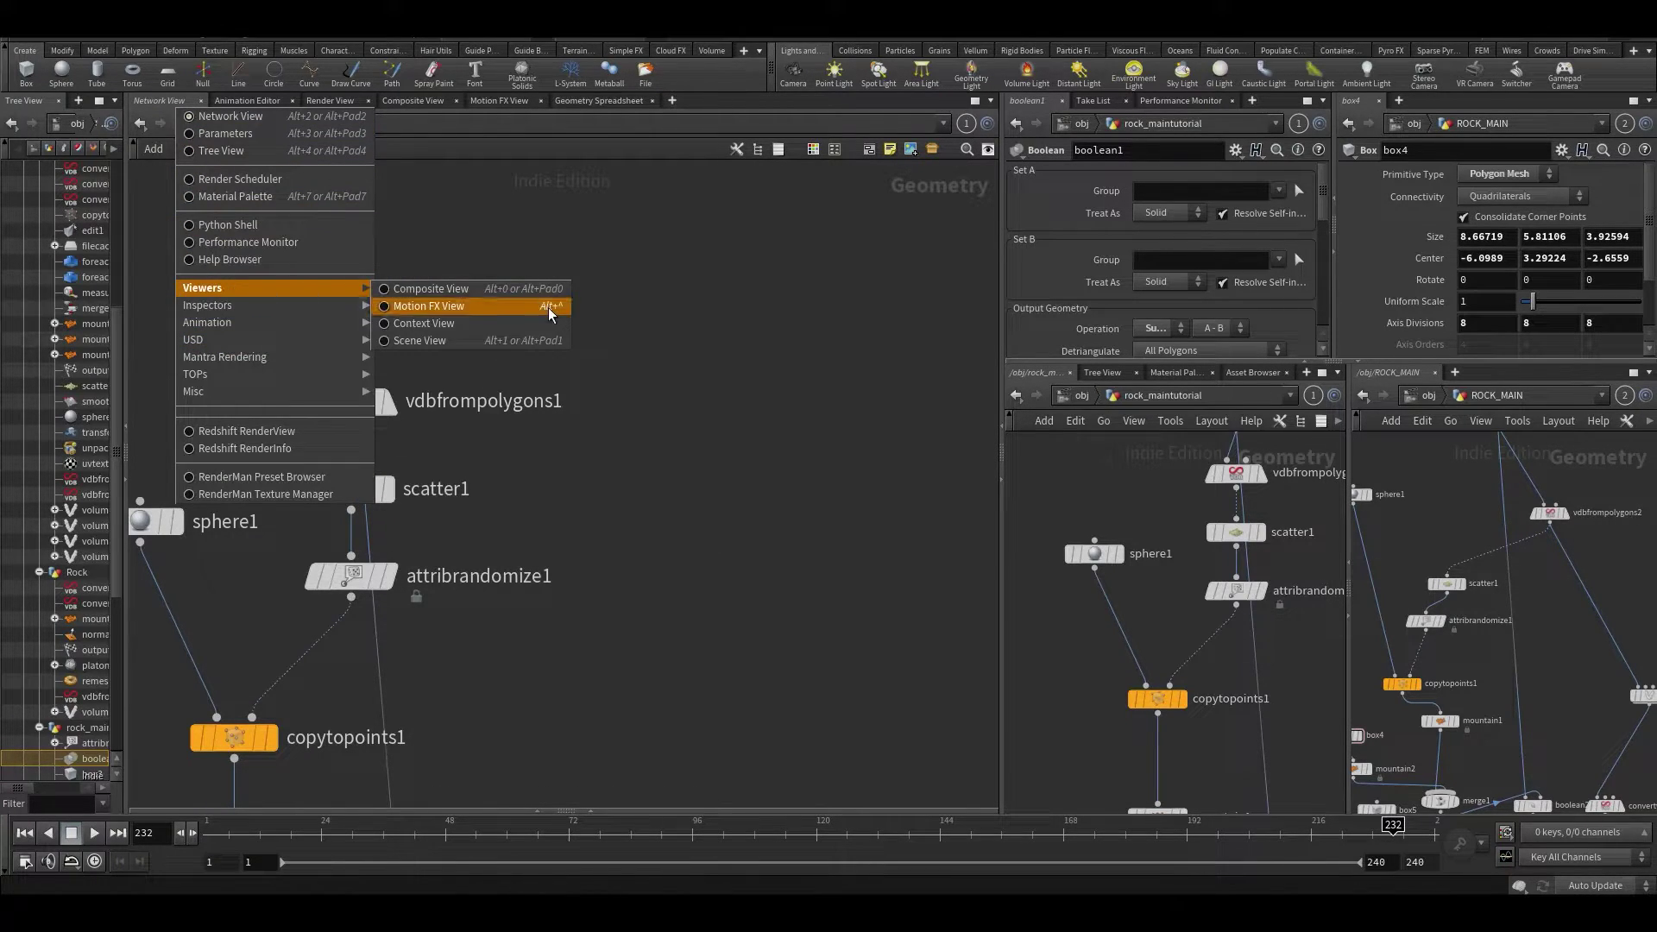
{"action": "left_click", "coordinate": [431, 341]}
Try other Global Seed values on scatter1 in rock_maintutorial and set the Global Seed to 0.
{"action": "left_click_drag", "start_coordinate": [561, 449], "coordinate": [700, 682]}
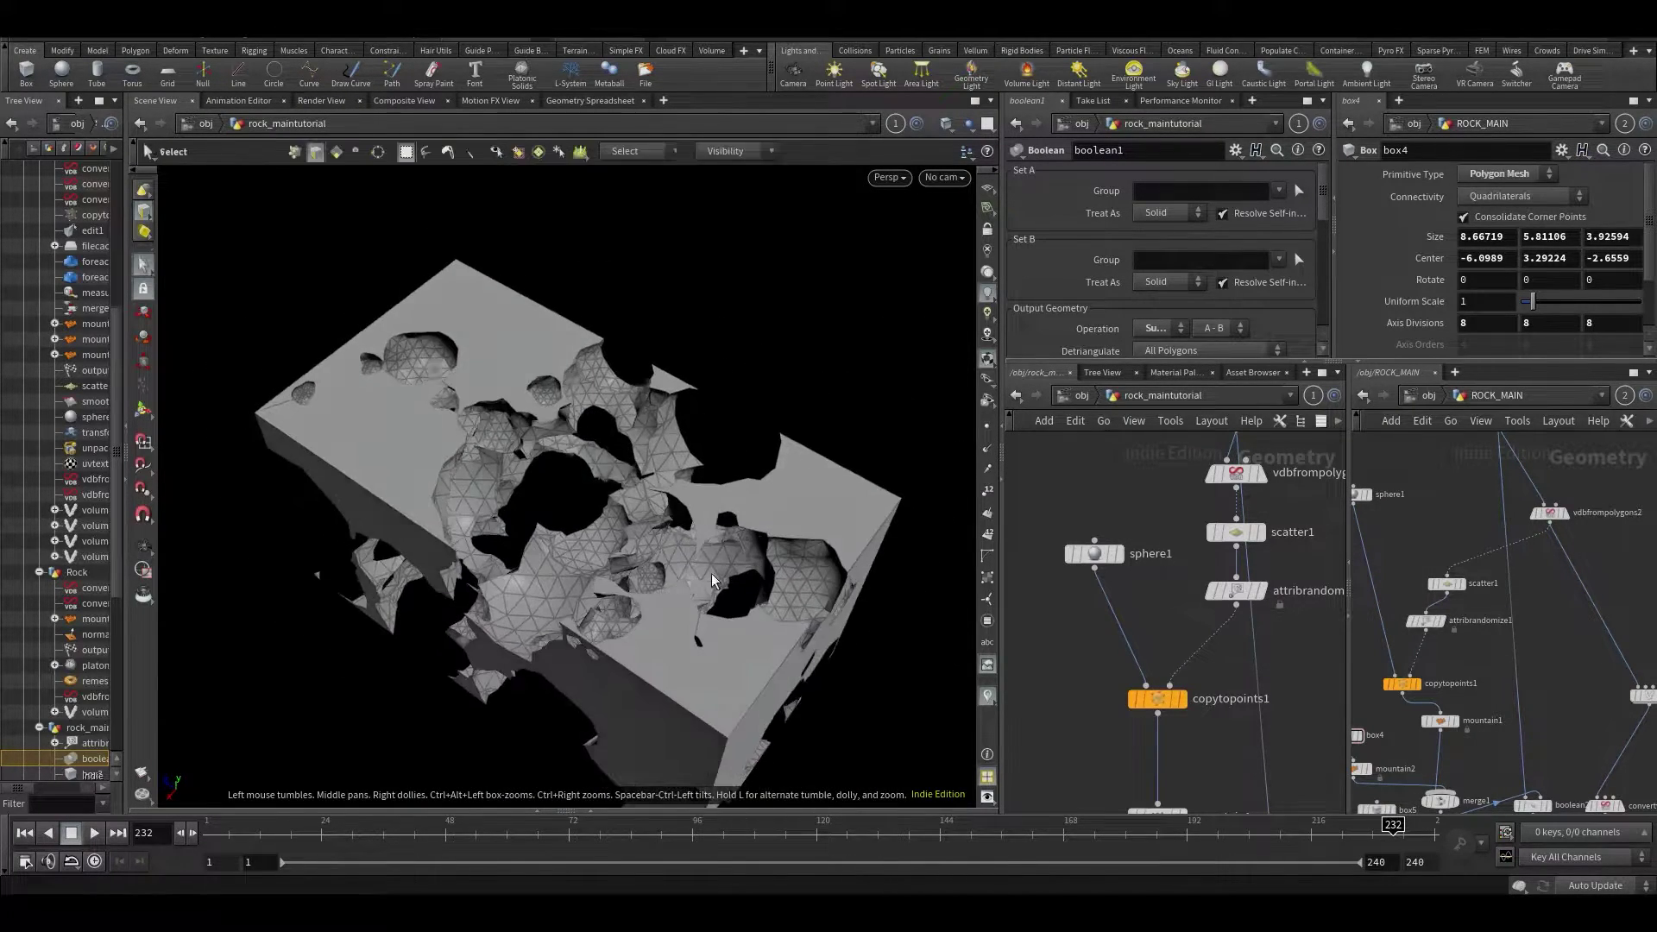
{"action": "middle_click_drag", "start_coordinate": [1137, 544], "coordinate": [1157, 578]}
{"action": "left_click", "coordinate": [1192, 604]}
{"action": "scroll", "coordinate": [1191, 258], "scroll_direction": "down", "scroll_amount": 2}
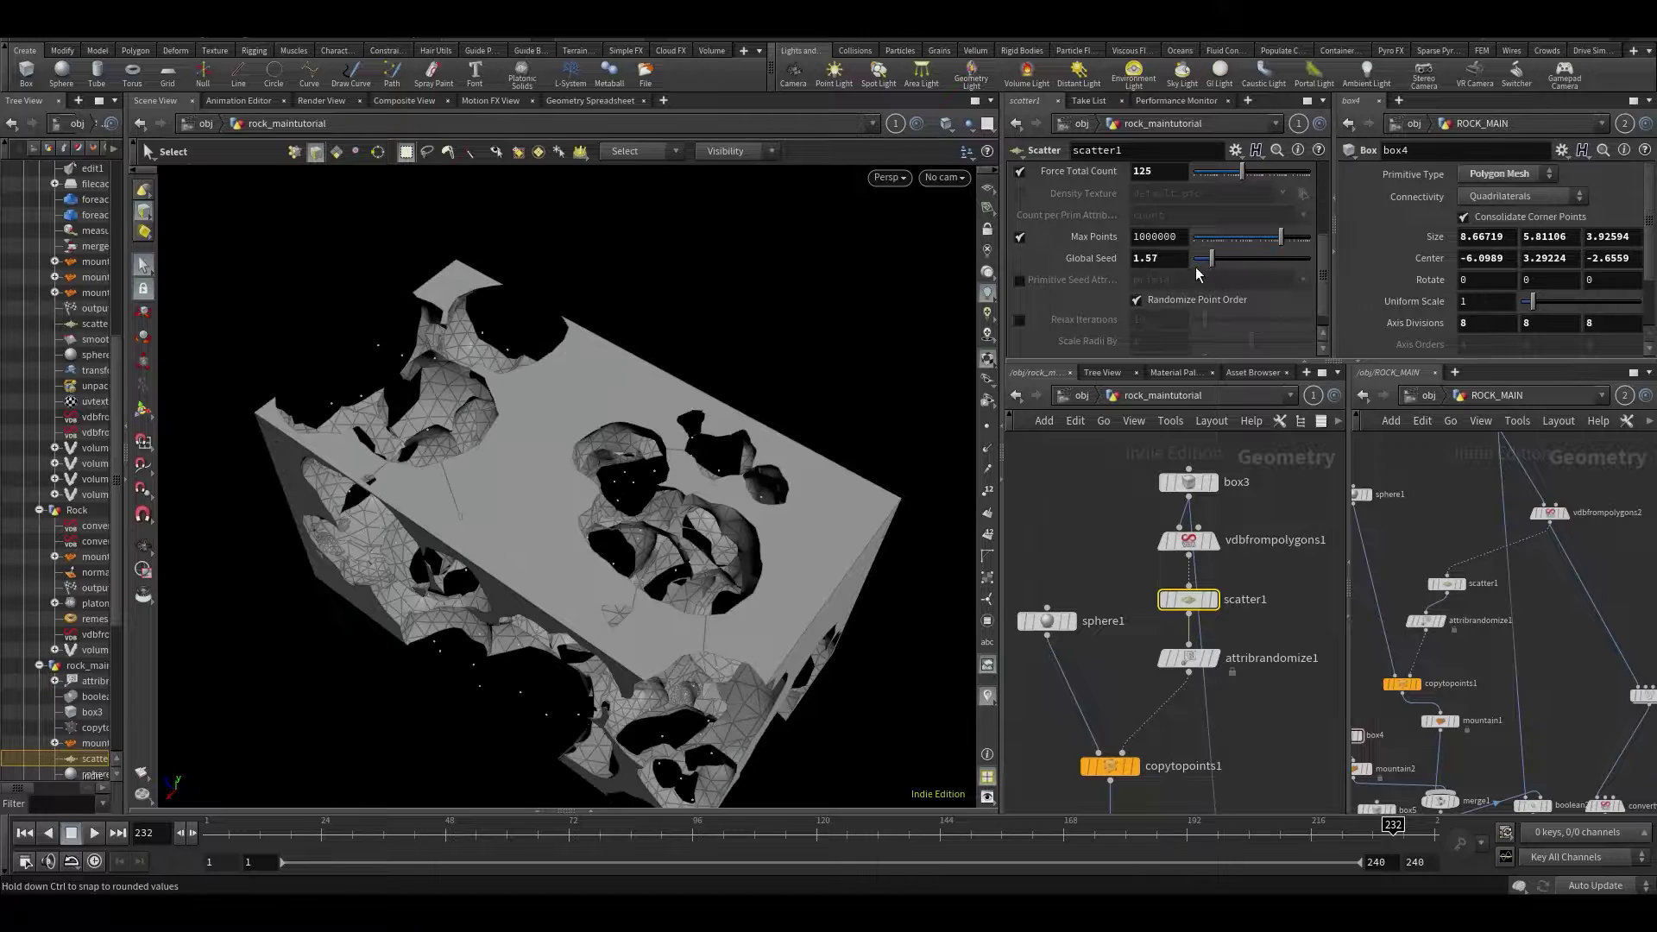
{"action": "type", "text": "0"}
{"action": "key", "text": "Return"}
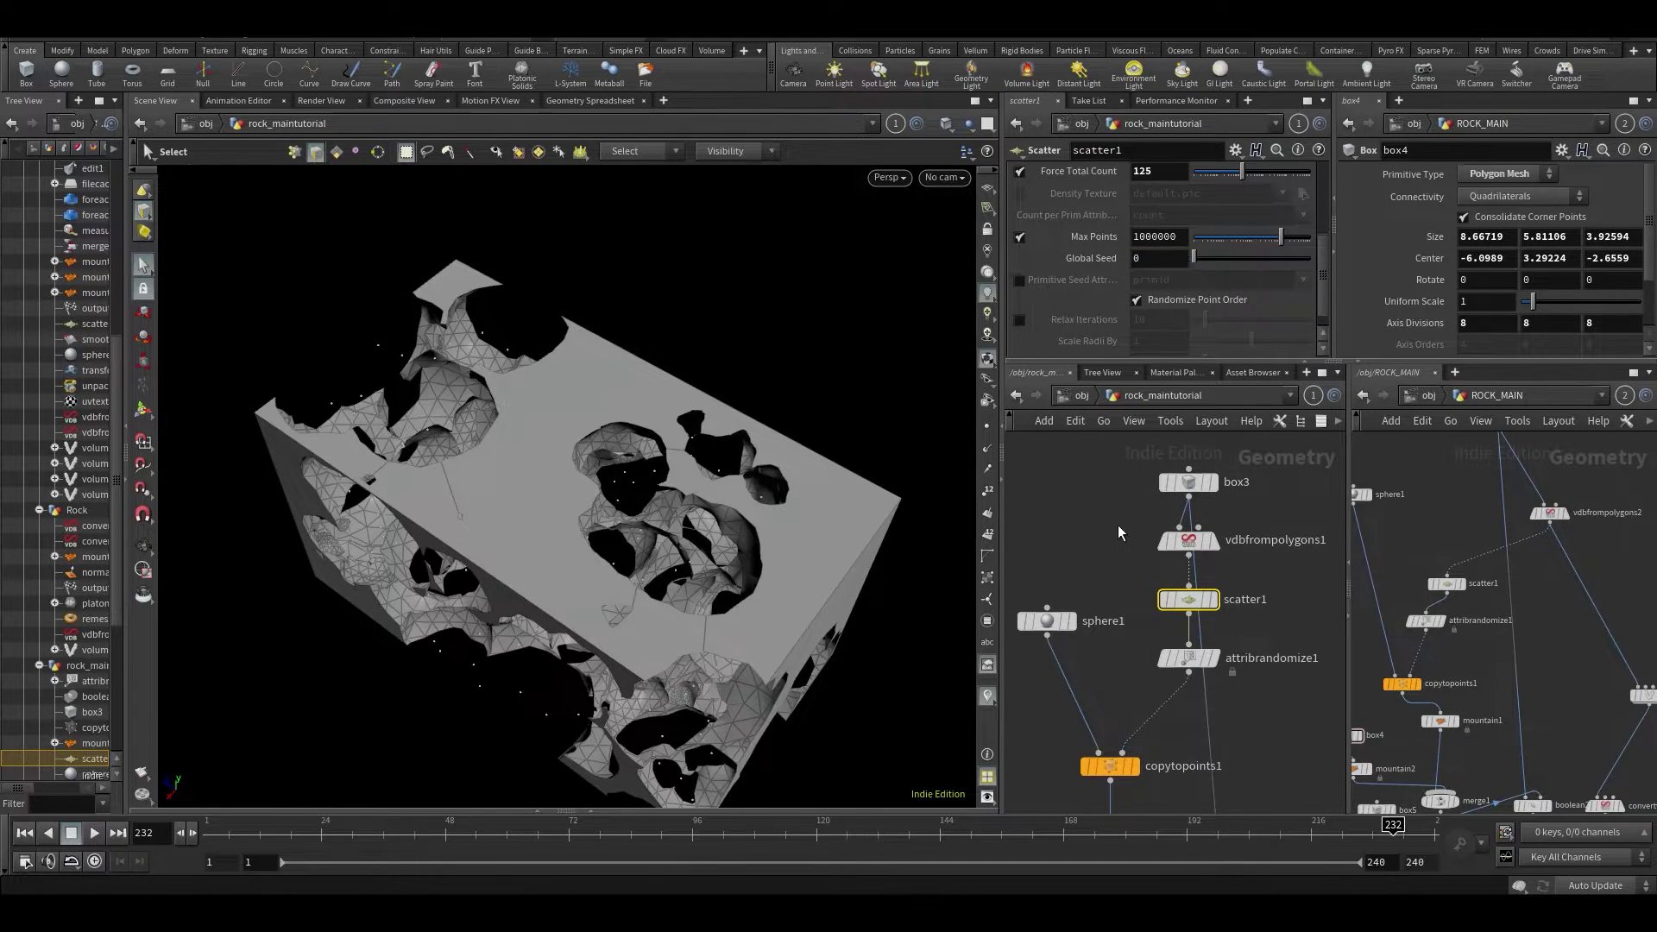
{"action": "key", "text": "Escape"}
{"action": "left_click_drag", "start_coordinate": [483, 682], "coordinate": [665, 456]}
{"action": "left_click_drag", "start_coordinate": [590, 513], "coordinate": [366, 470]}
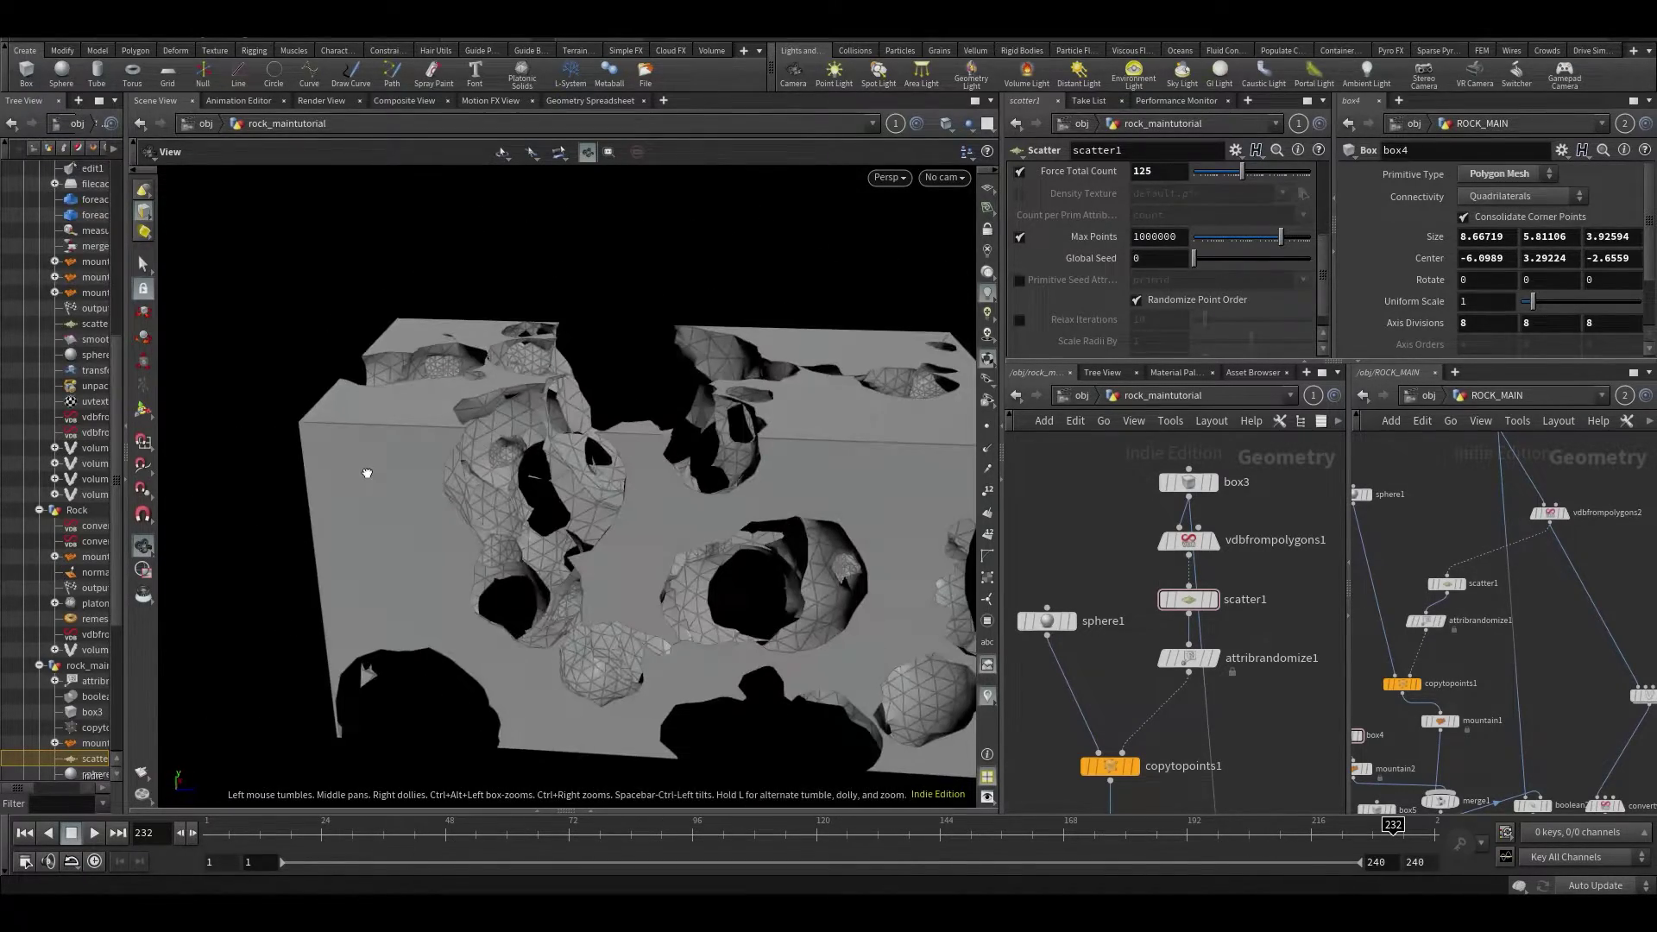
{"action": "left_click_drag", "start_coordinate": [561, 483], "coordinate": [760, 548]}
{"action": "middle_click_drag", "start_coordinate": [1235, 746], "coordinate": [1232, 573]}
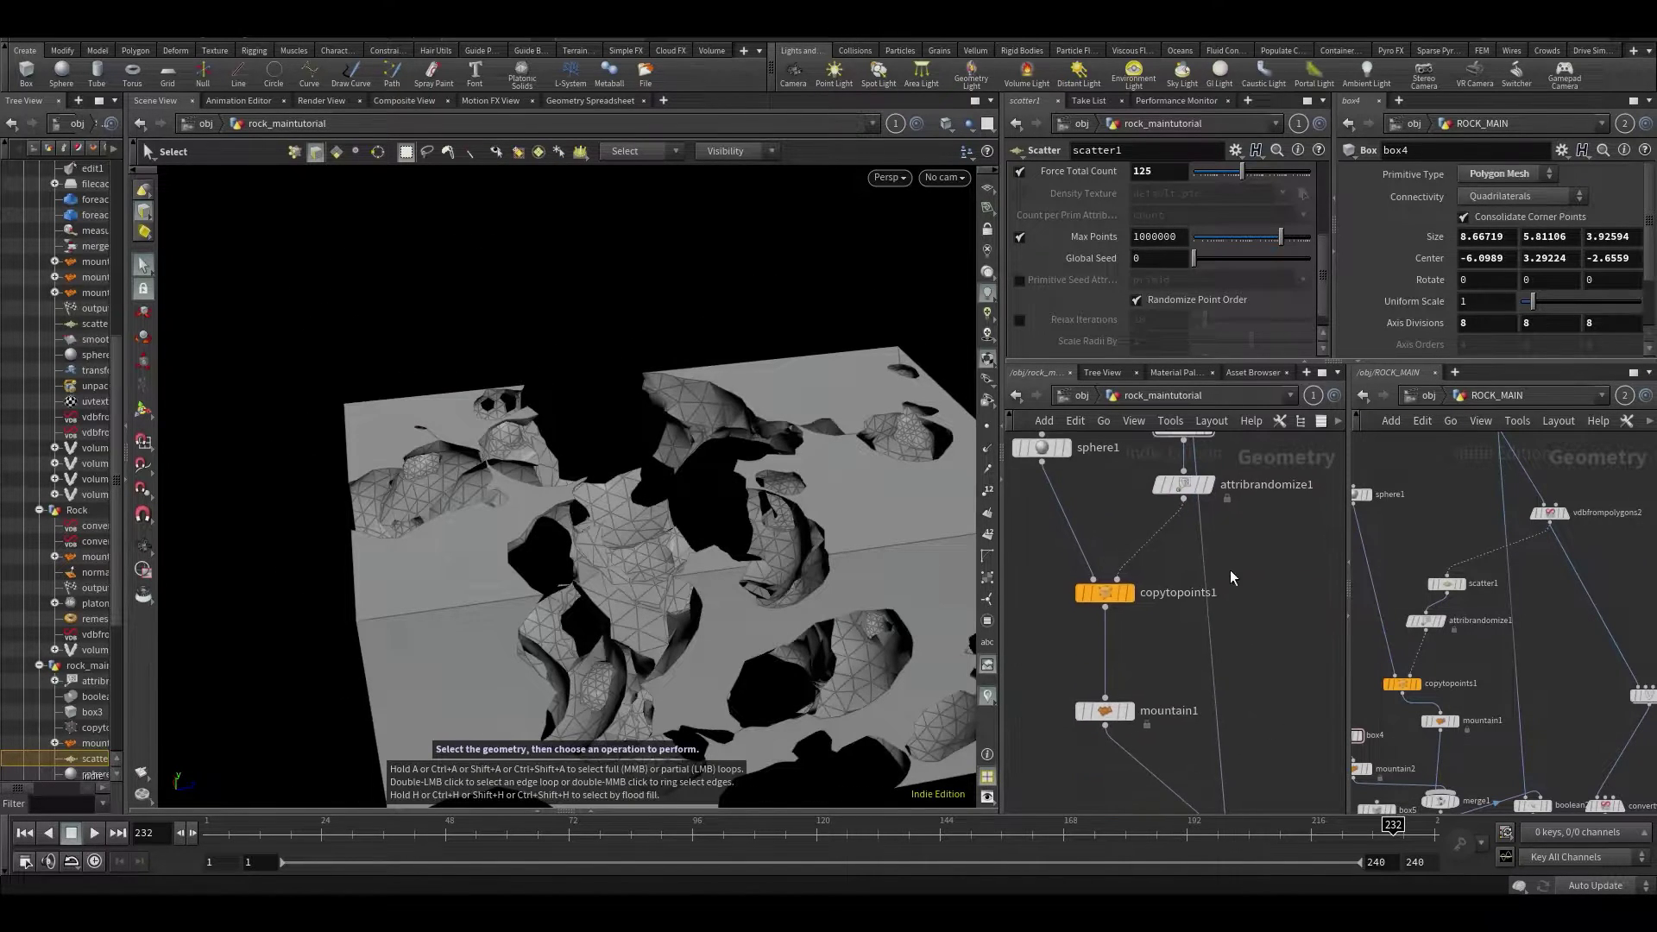
Copy the vdbfrompolygons3 node from ROCK_MAIN and paste it below boolean1 in rock_maintutorial.
{"action": "scroll", "coordinate": [1321, 638], "scroll_direction": "down", "scroll_amount": 3}
{"action": "middle_click_drag", "start_coordinate": [1521, 718], "coordinate": [1516, 493]}
{"action": "middle_click_drag", "start_coordinate": [1542, 756], "coordinate": [1557, 678]}
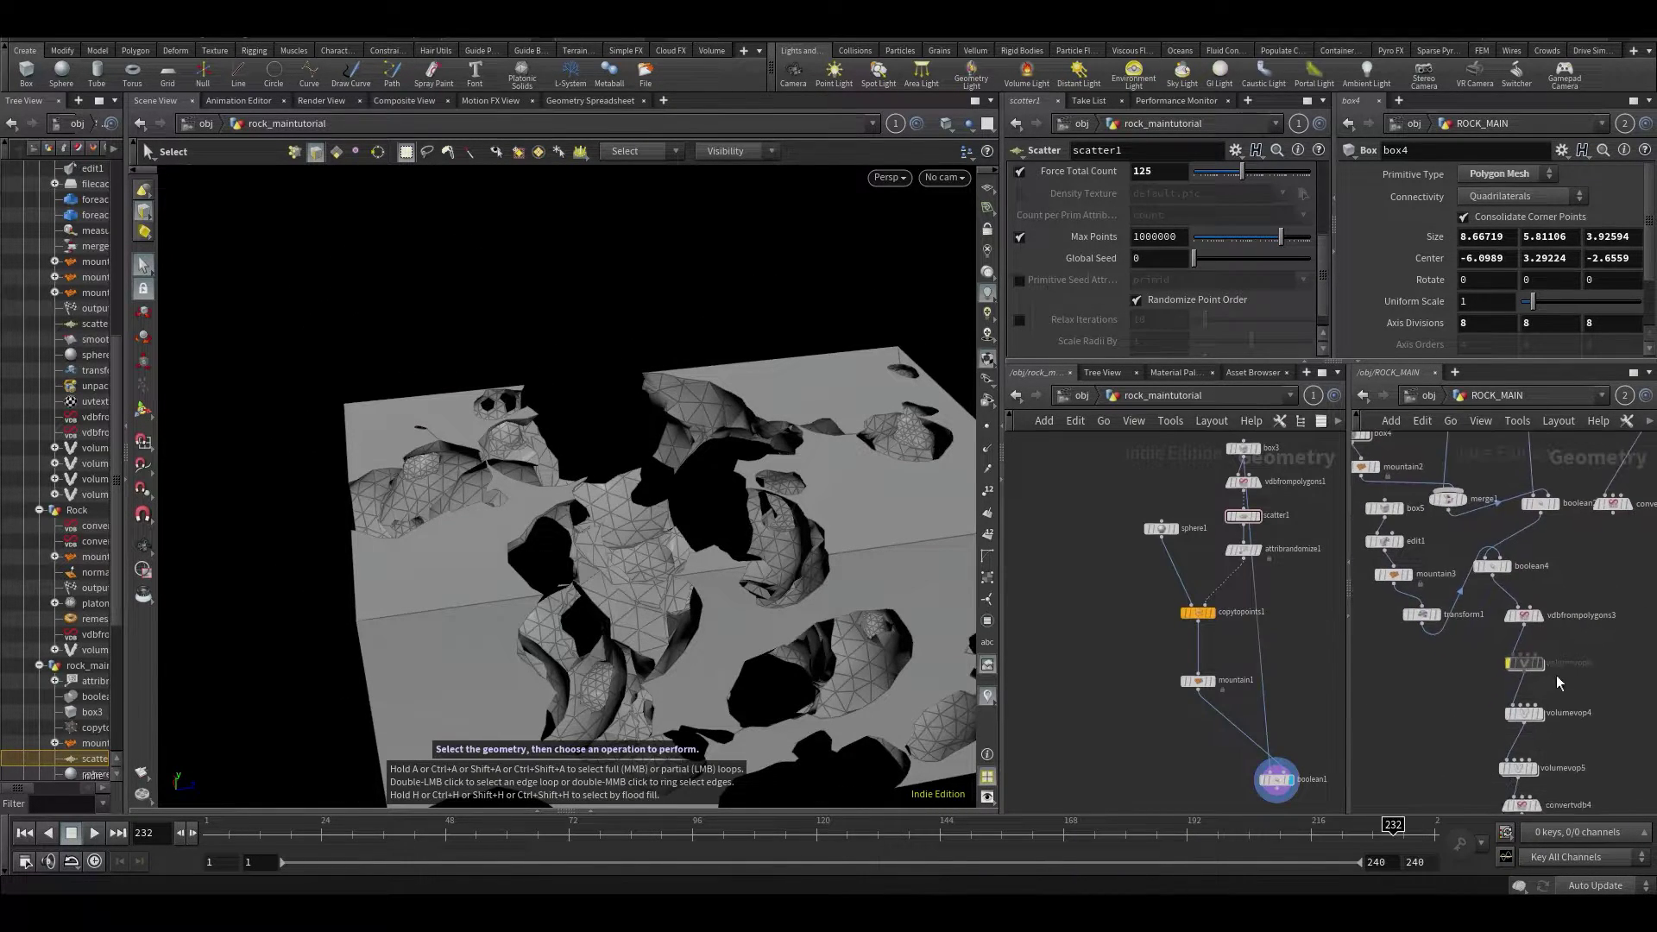
{"action": "left_click", "coordinate": [1181, 833]}
{"action": "middle_click_drag", "start_coordinate": [1208, 803], "coordinate": [1122, 663]}
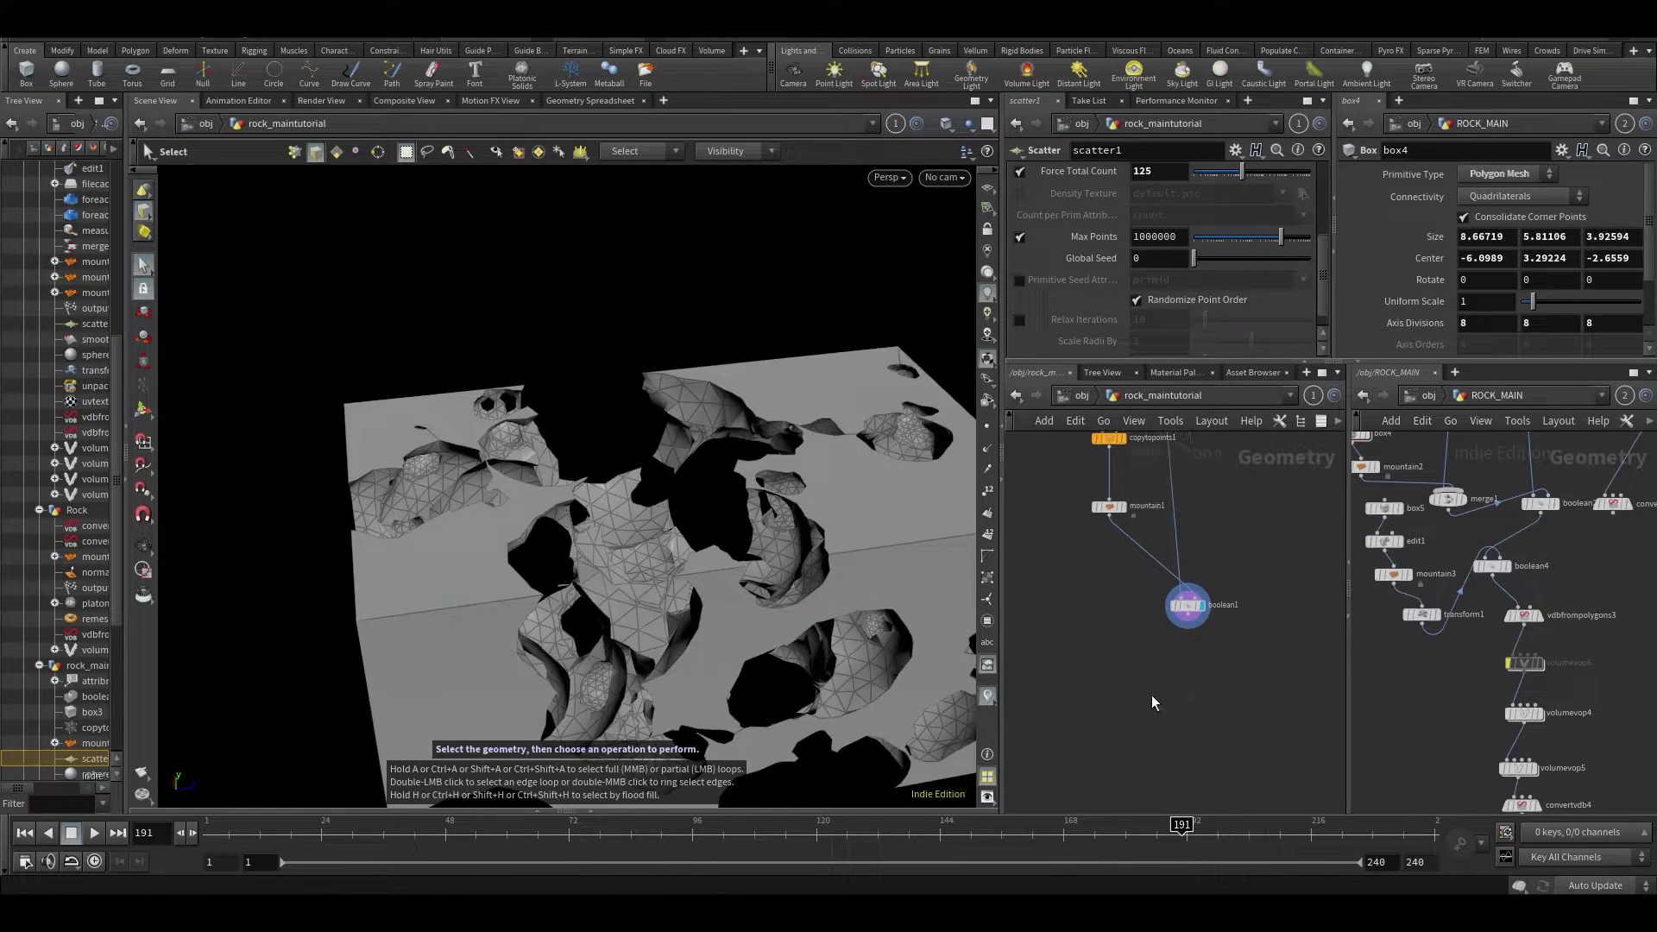
{"action": "left_click", "coordinate": [1526, 614]}
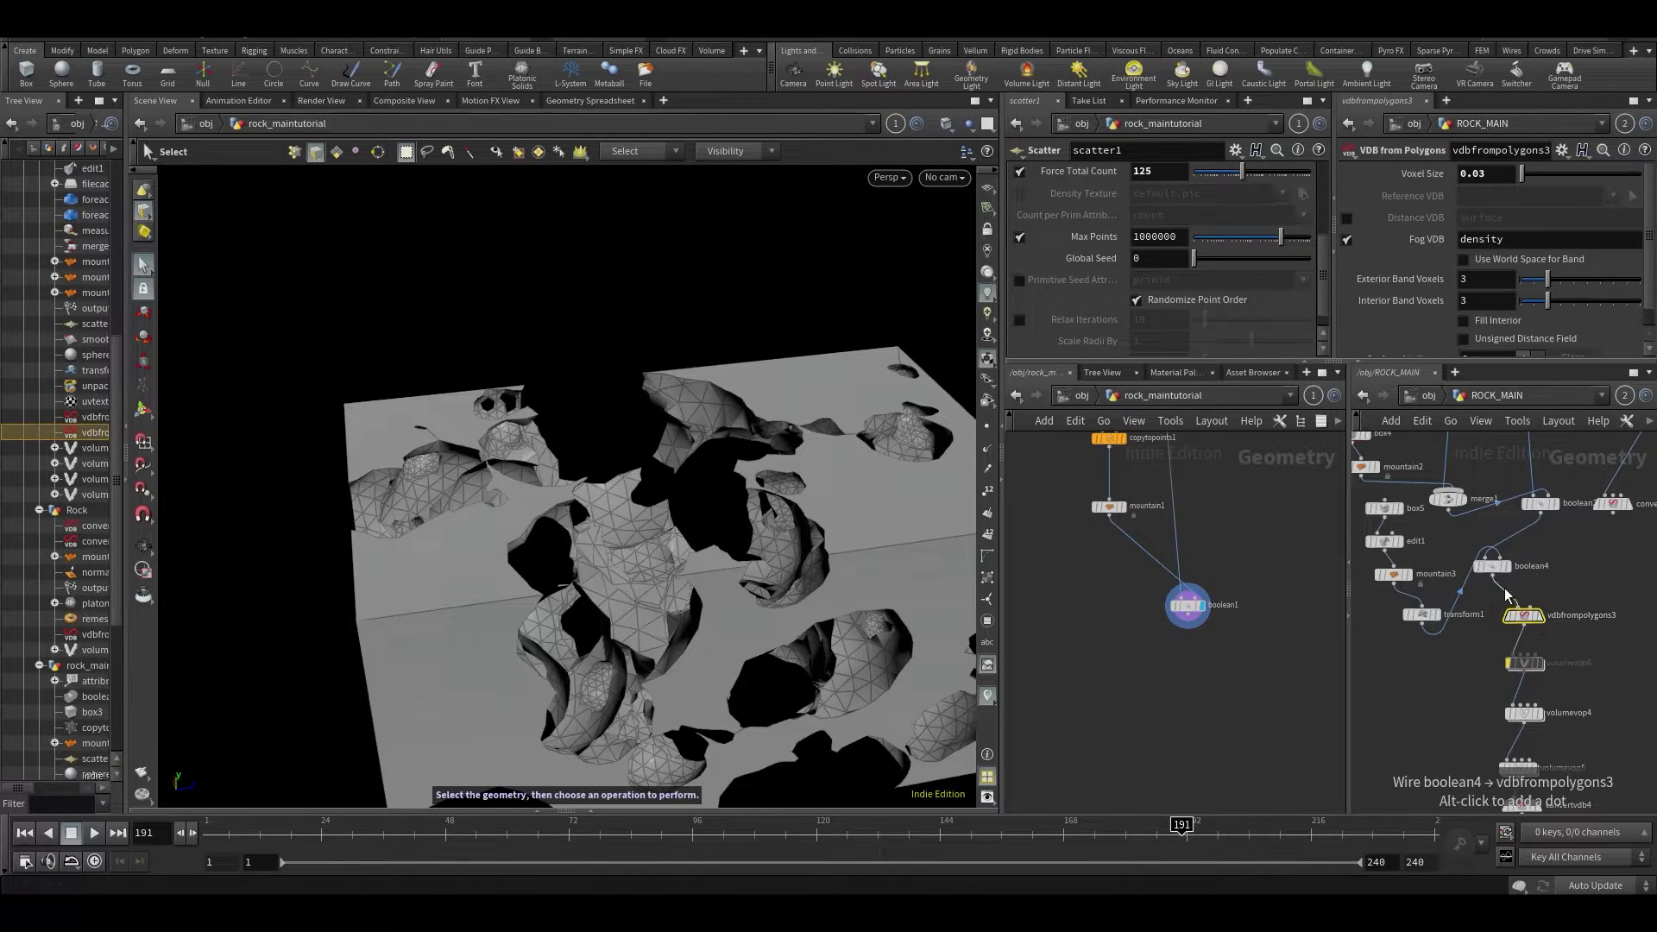
{"action": "middle_click_drag", "start_coordinate": [1206, 732], "coordinate": [1200, 688]}
{"action": "key", "text": "ctrl+v"}
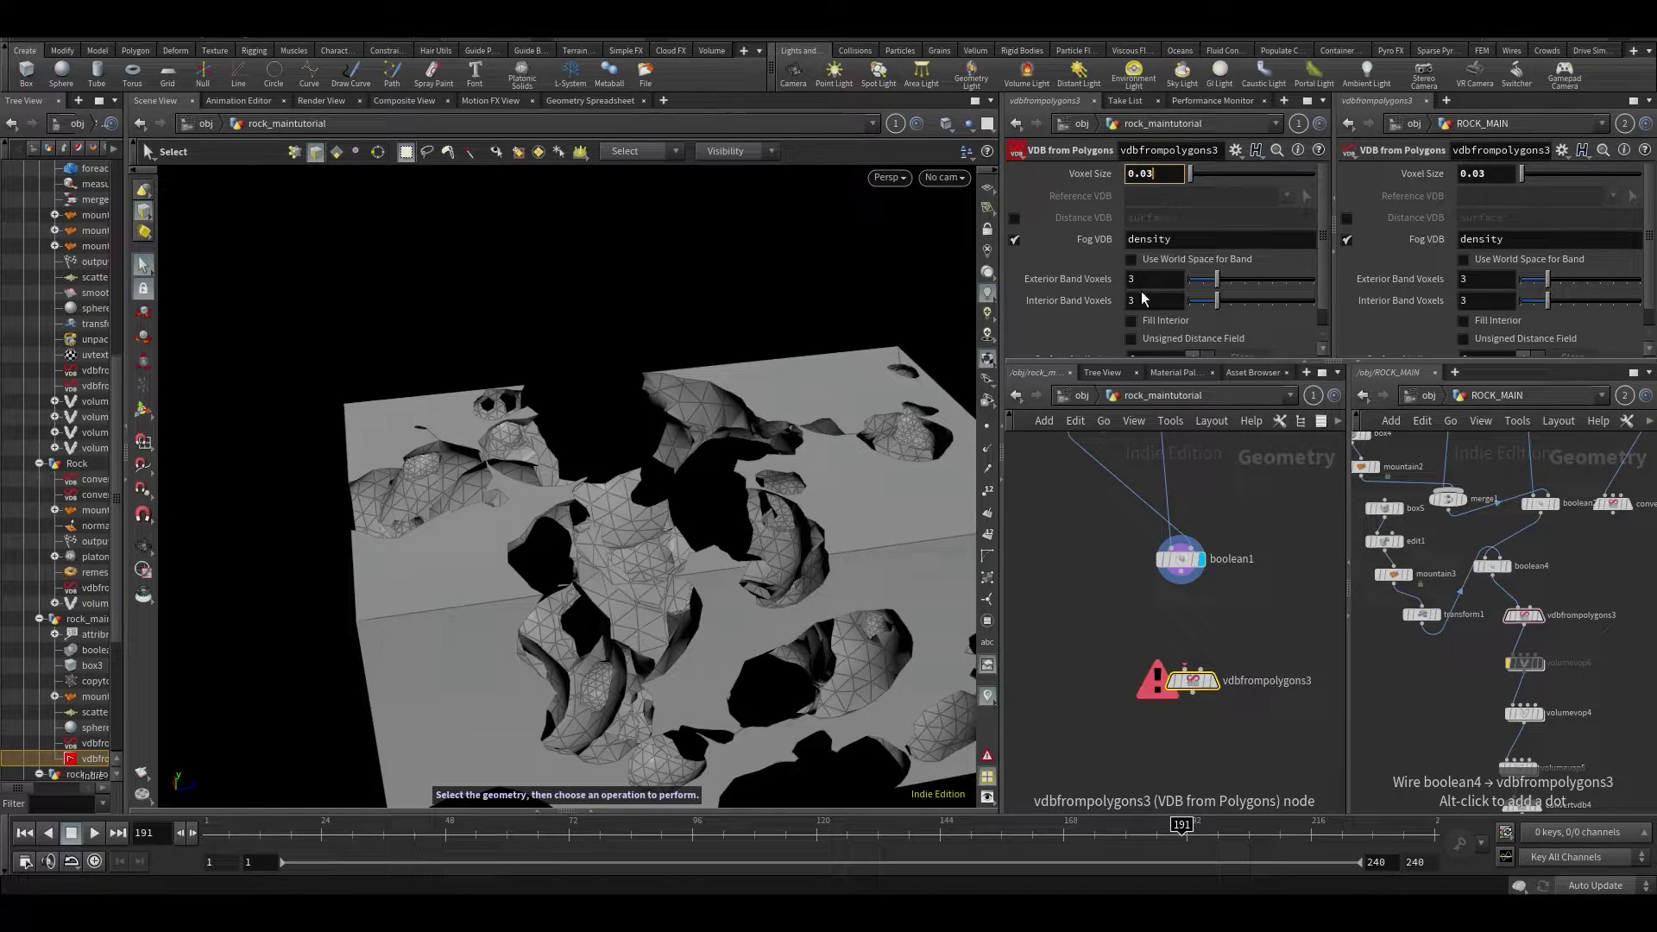
Wire boolean1 into vdbfrompolygons3, display its fog volume, check the node info and save the scene.
{"action": "left_click", "coordinate": [1182, 581]}
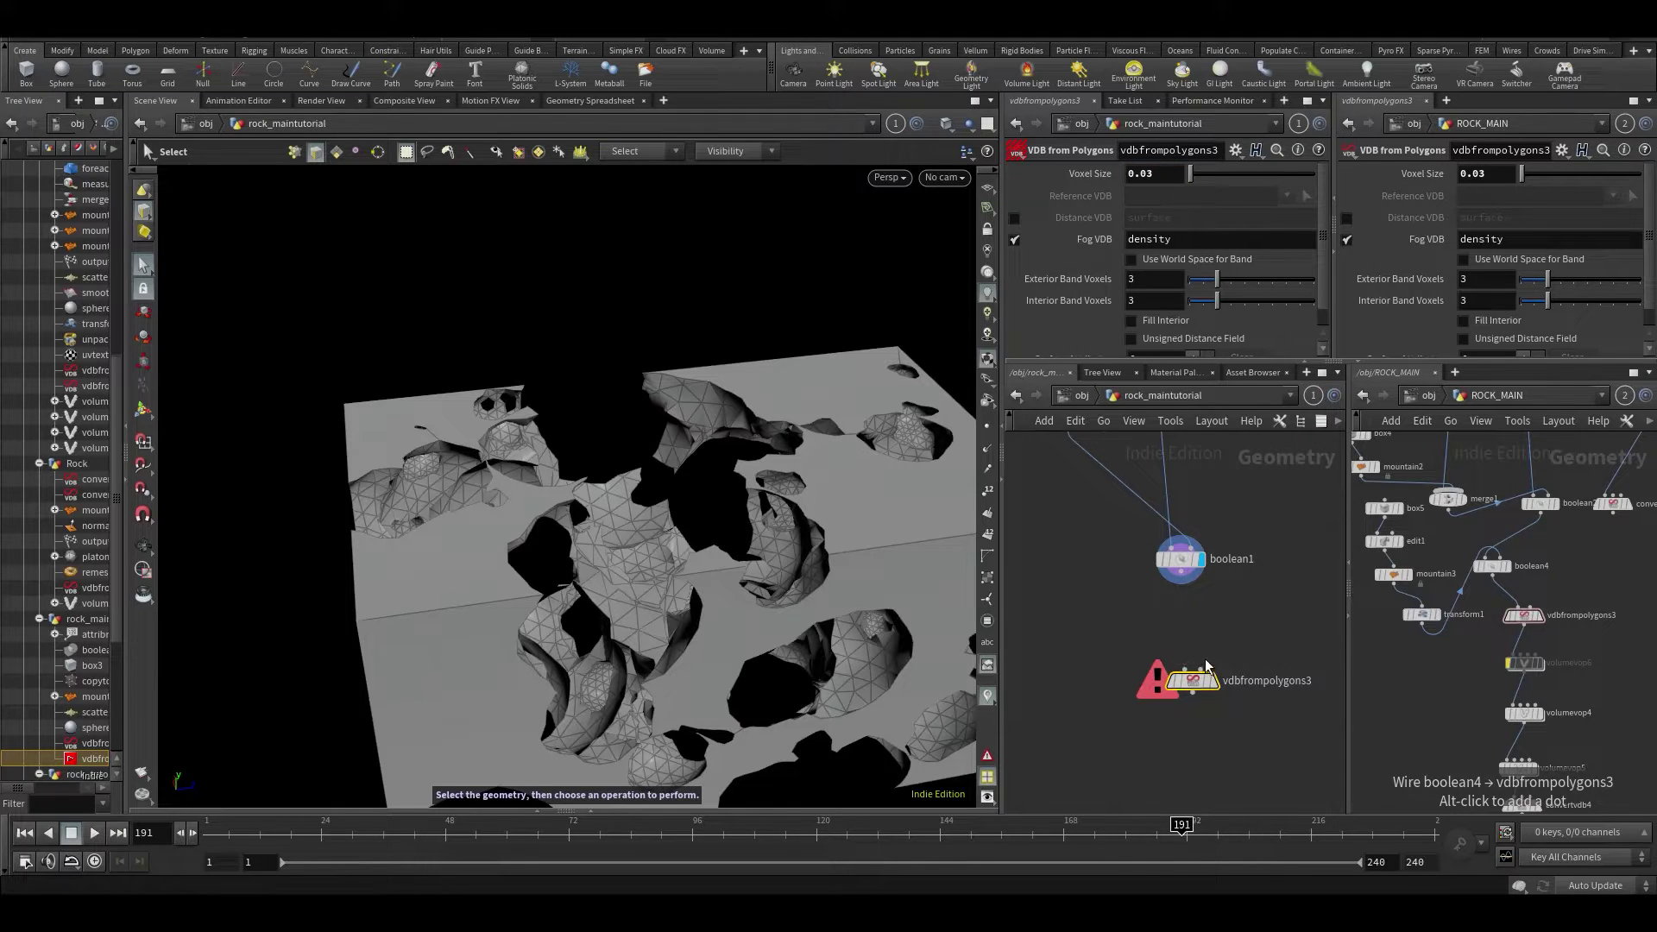
{"action": "left_click", "coordinate": [1205, 683]}
{"action": "left_click", "coordinate": [1212, 681]}
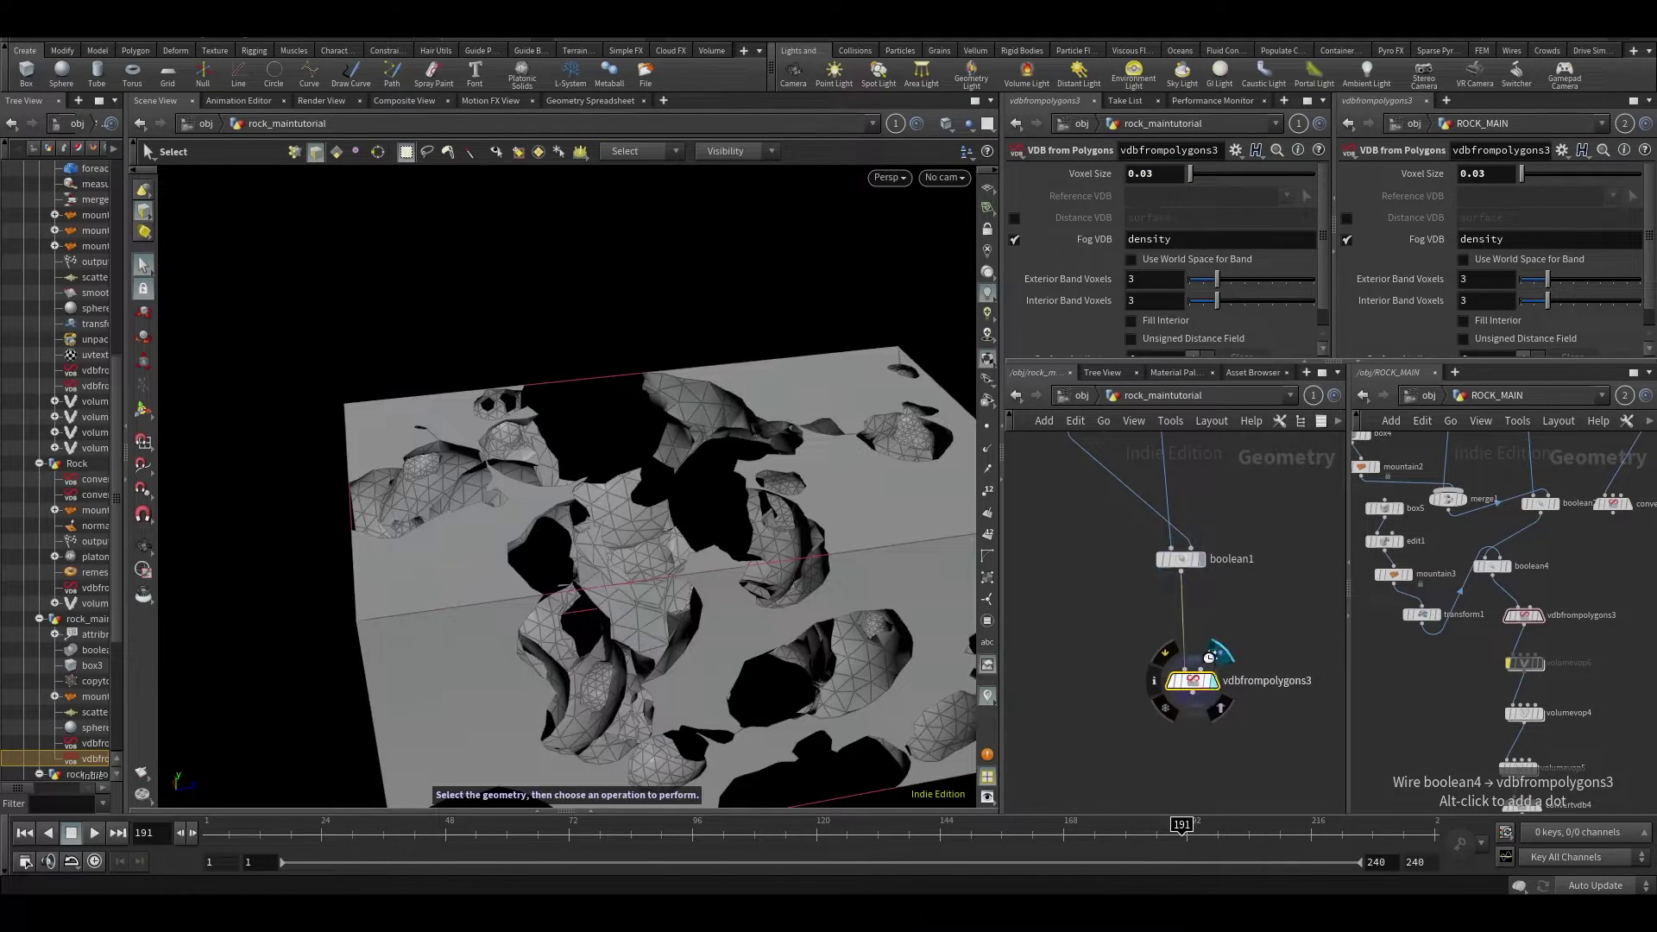
{"action": "middle_click", "coordinate": [1198, 690]}
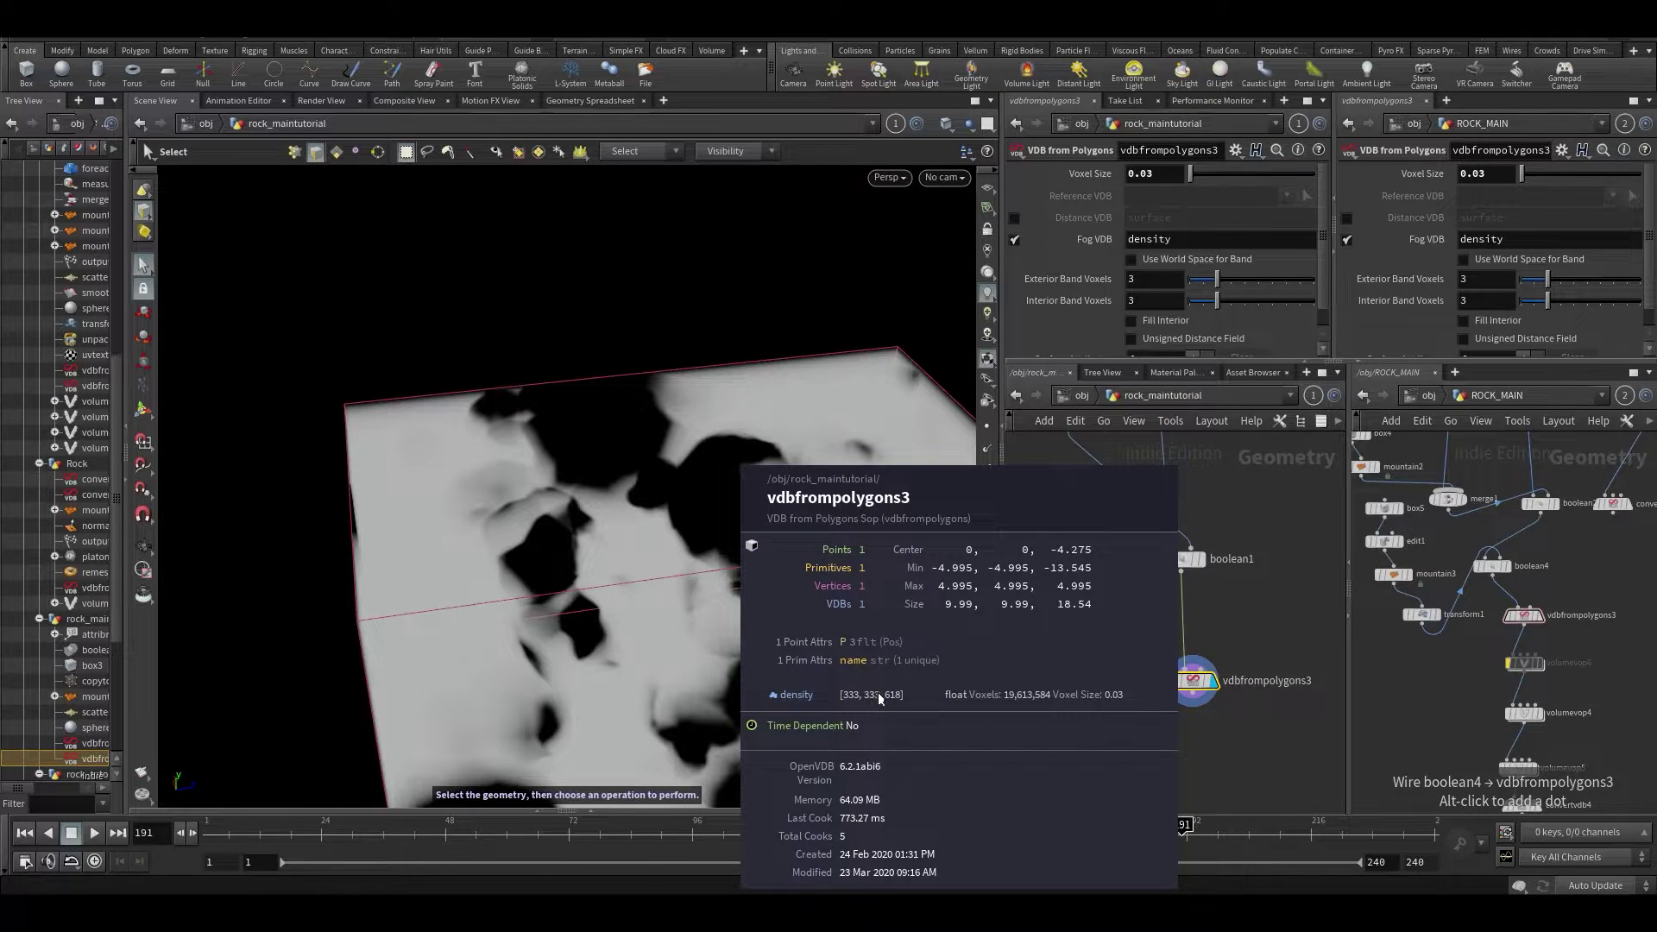
{"action": "left_click_drag", "start_coordinate": [770, 629], "coordinate": [658, 572], "text": "alt"}
{"action": "key", "text": "ctrl+s"}
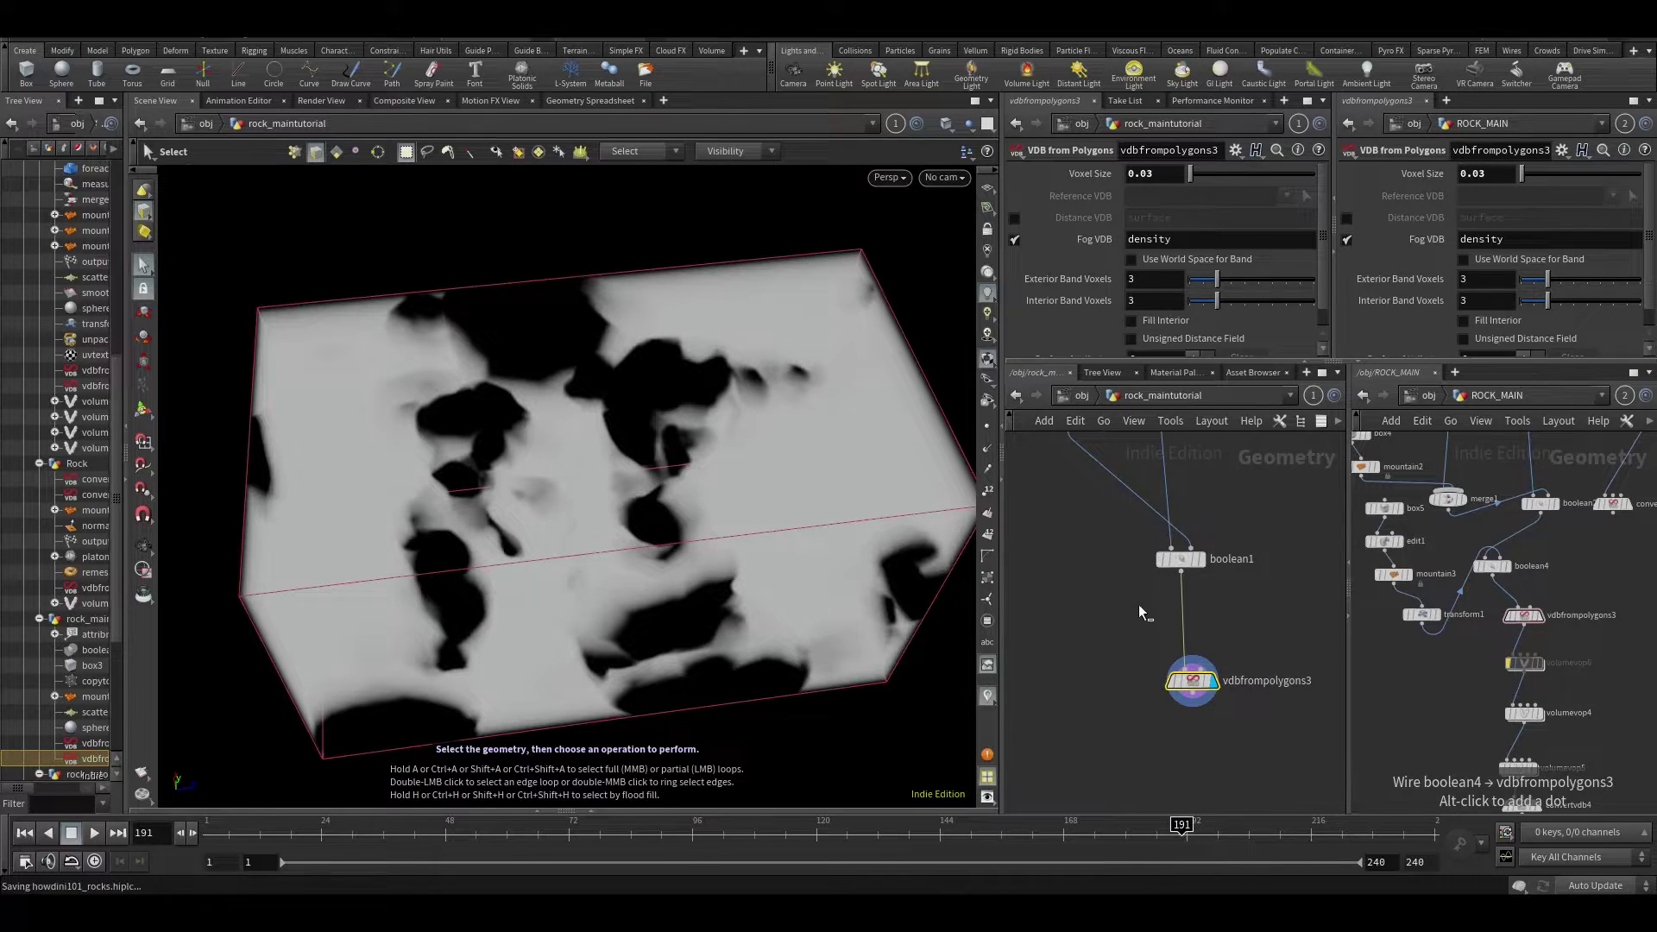
Copy the volumevop1 node from the rock_tutorial network.
{"action": "left_click", "coordinate": [1143, 744]}
{"action": "middle_click_drag", "start_coordinate": [1143, 744], "coordinate": [1088, 581]}
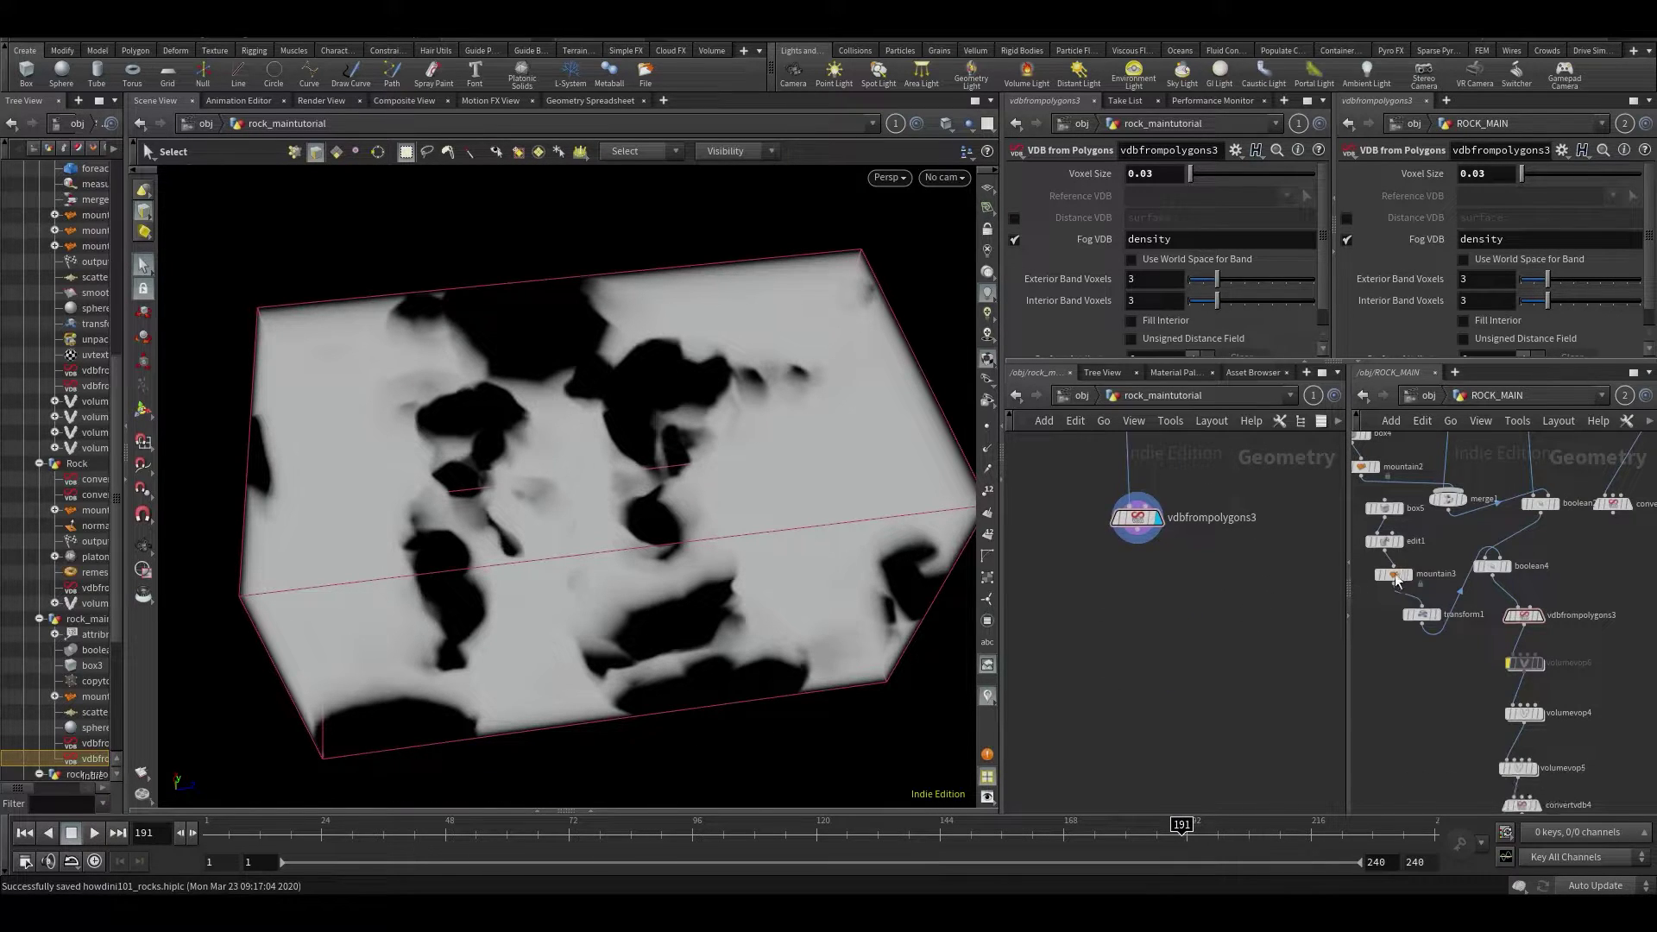
{"action": "double_click", "coordinate": [1525, 713]}
{"action": "key", "text": "u"}
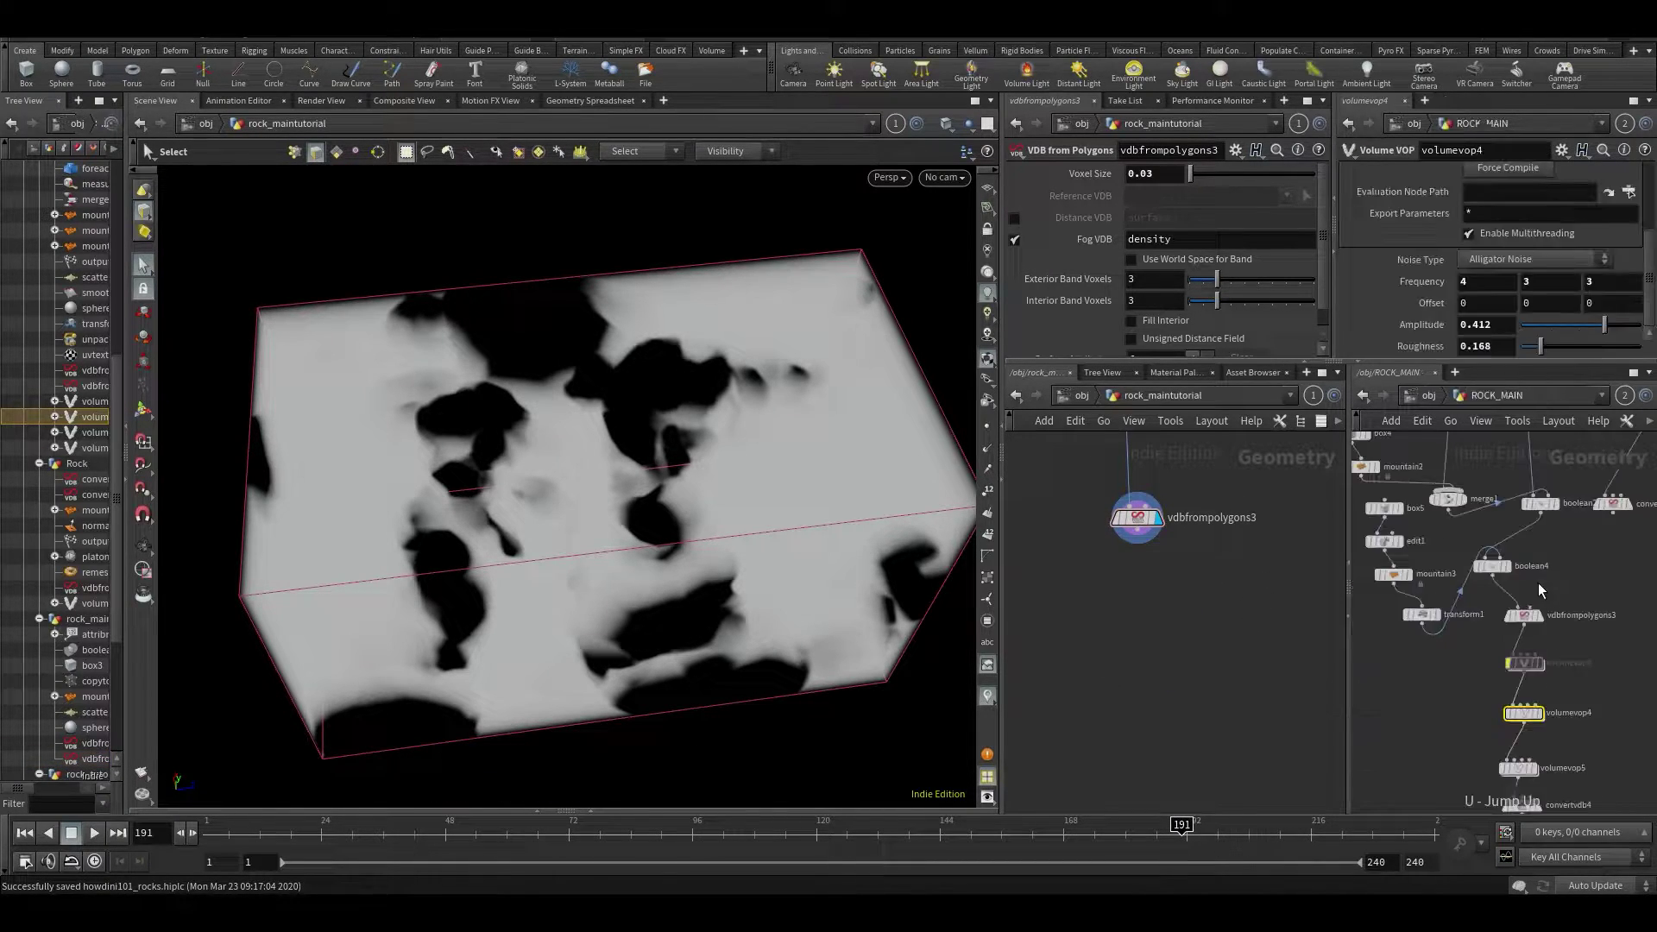
{"action": "key", "text": "u"}
{"action": "double_click", "coordinate": [1131, 611]}
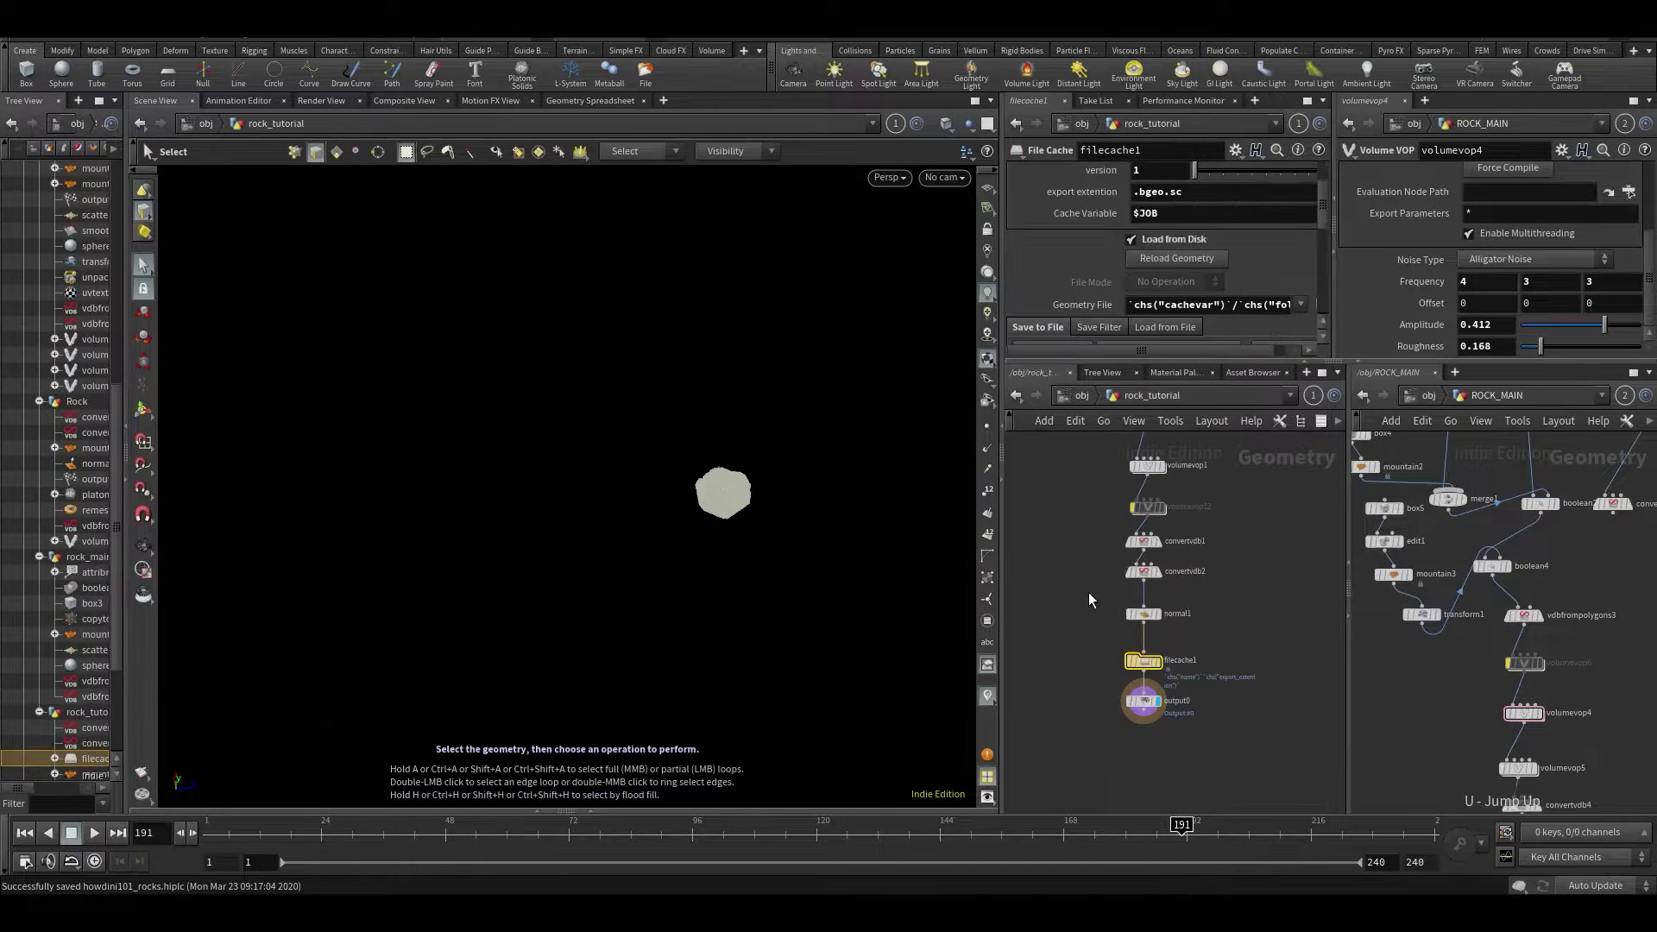
{"action": "scroll", "coordinate": [1070, 682], "scroll_direction": "up", "scroll_amount": 3}
{"action": "left_click_drag", "start_coordinate": [1072, 669], "coordinate": [1276, 722]}
{"action": "key", "text": "ctrl+c"}
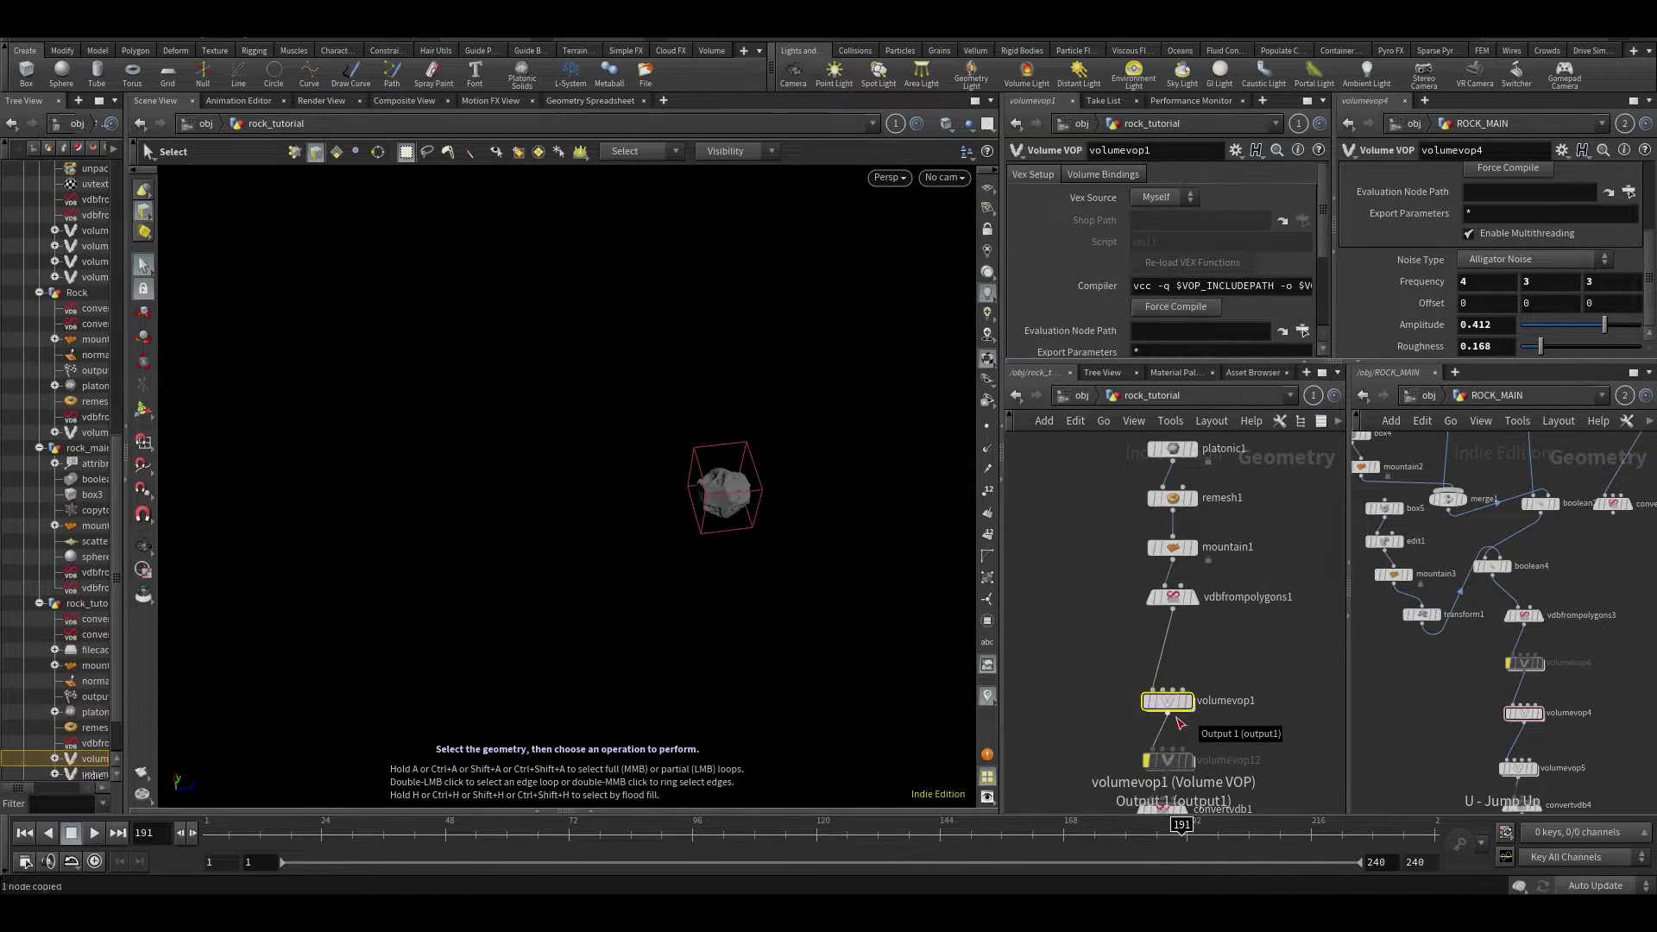
Paste volumevop1 into rock_maintutorial, wire vdbfrompolygons3 into its first input and display the result.
{"action": "key", "text": "u"}
{"action": "double_click", "coordinate": [1121, 712]}
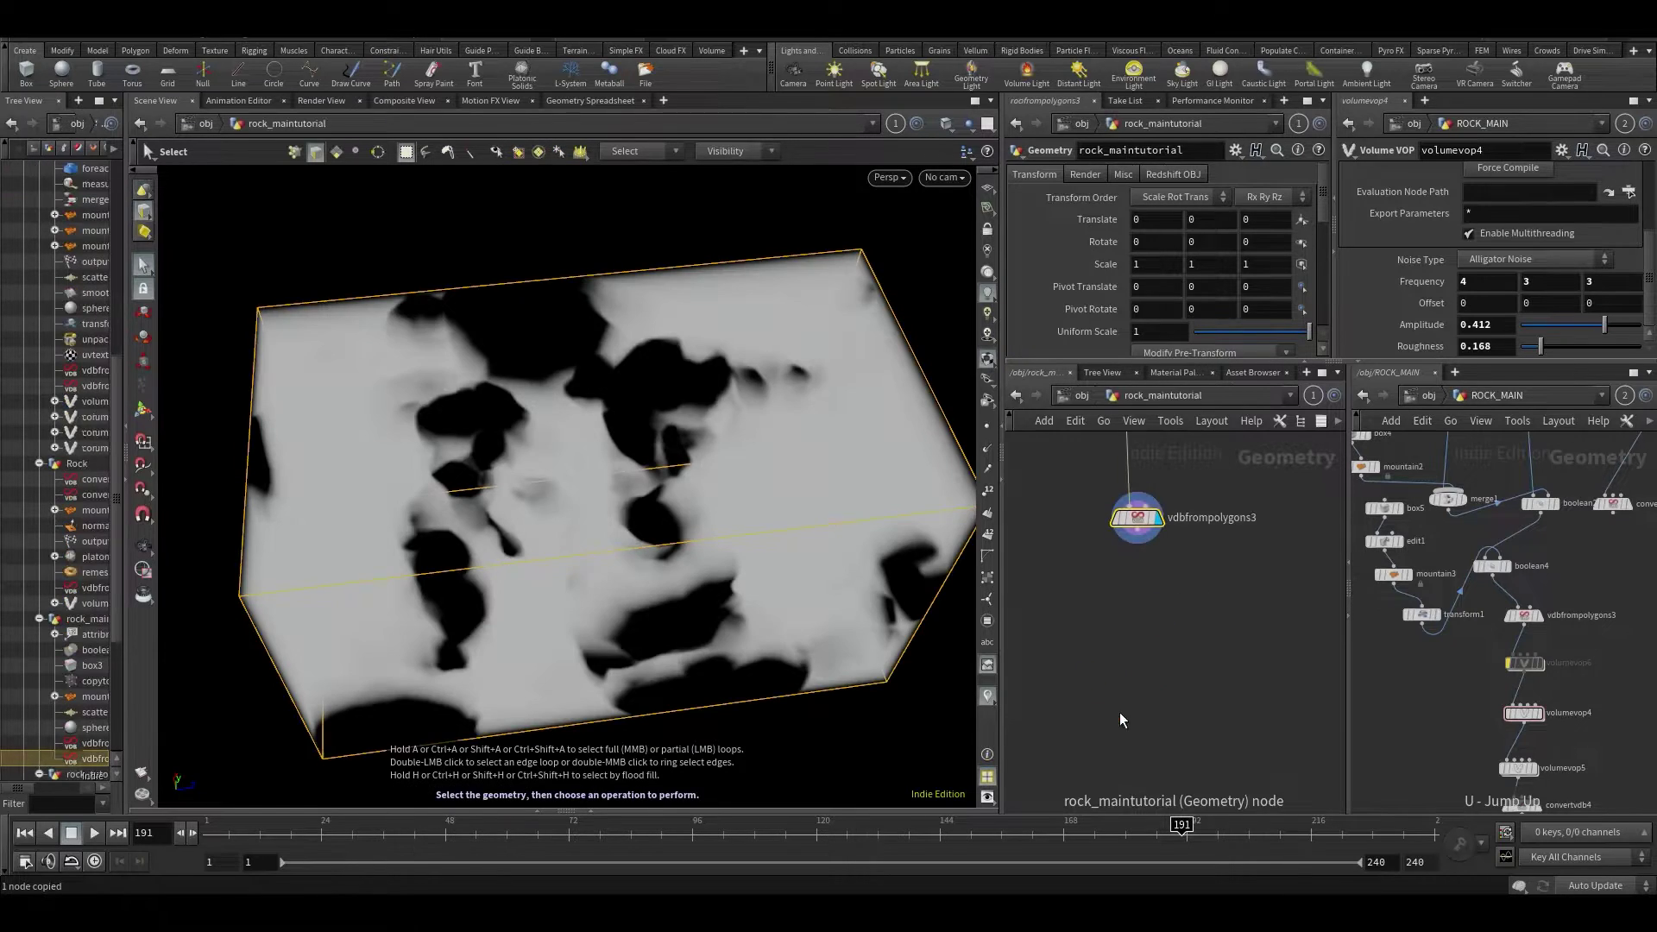
{"action": "key", "text": "ctrl+v"}
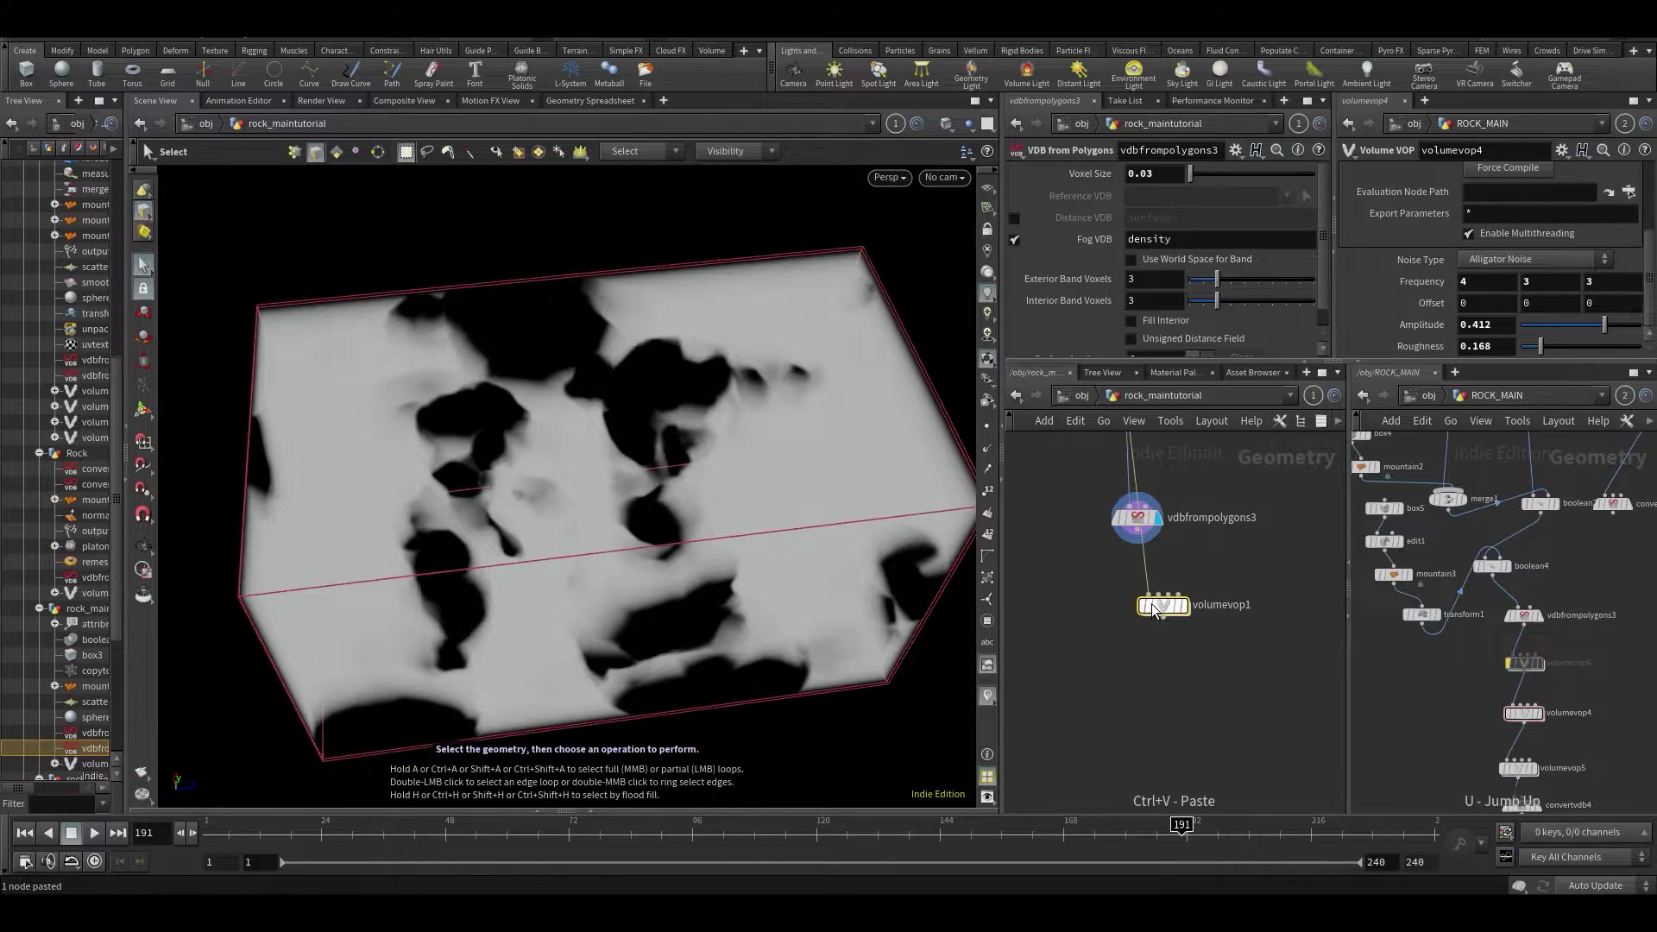
{"action": "left_click", "coordinate": [1137, 544]}
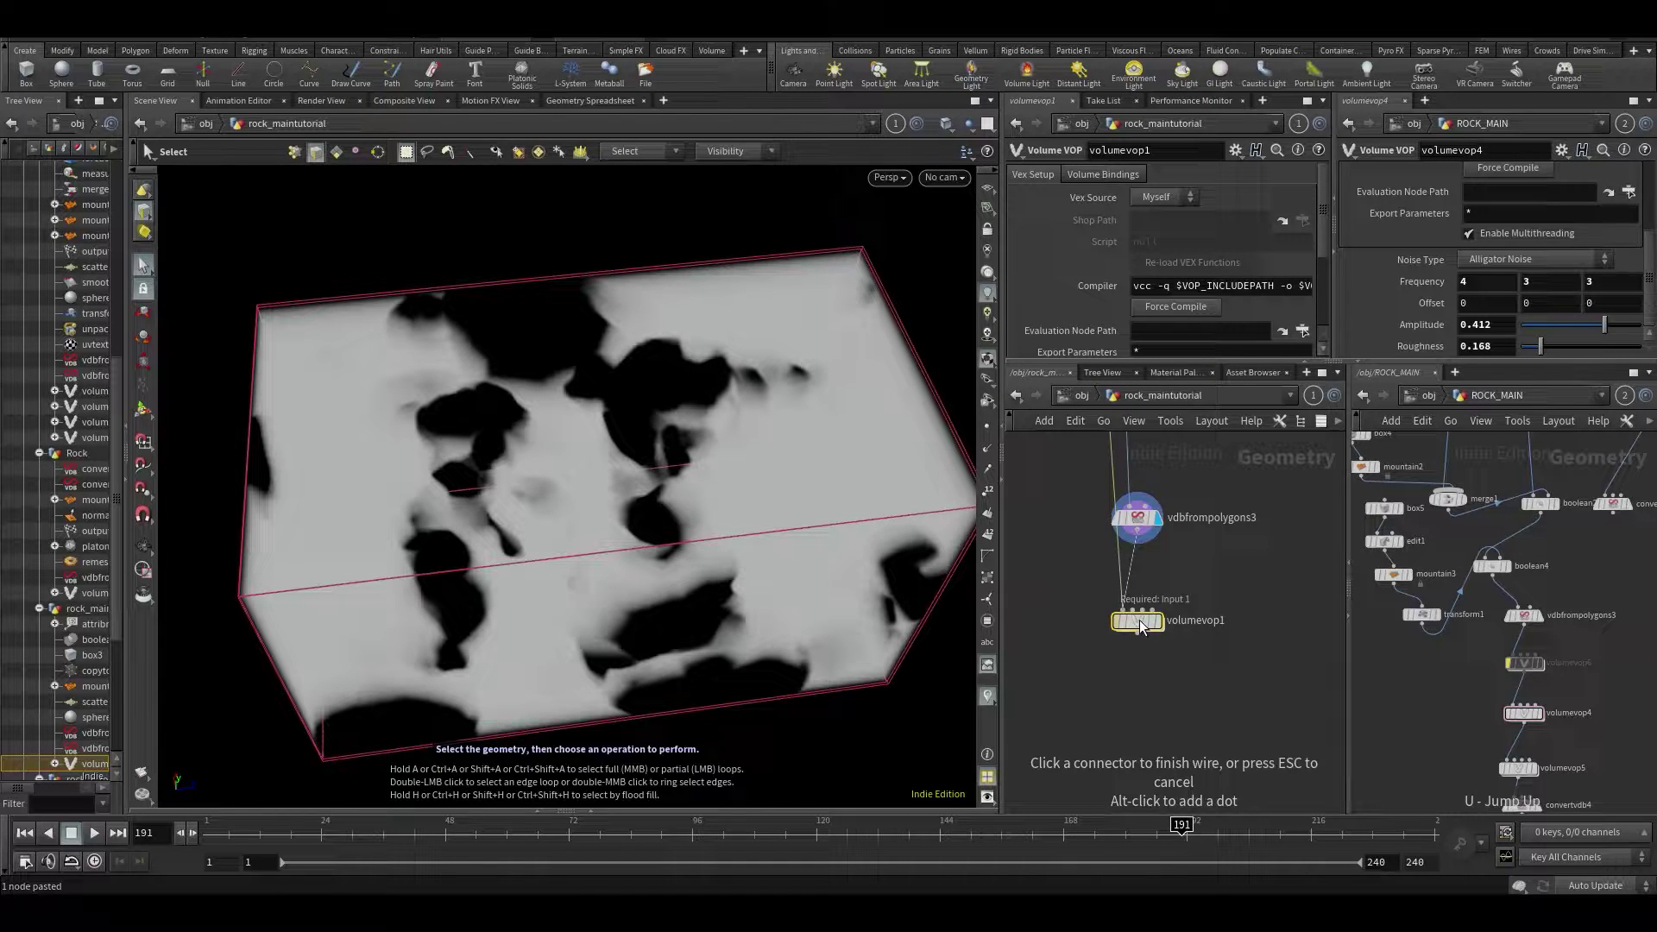
{"action": "left_click", "coordinate": [1136, 625]}
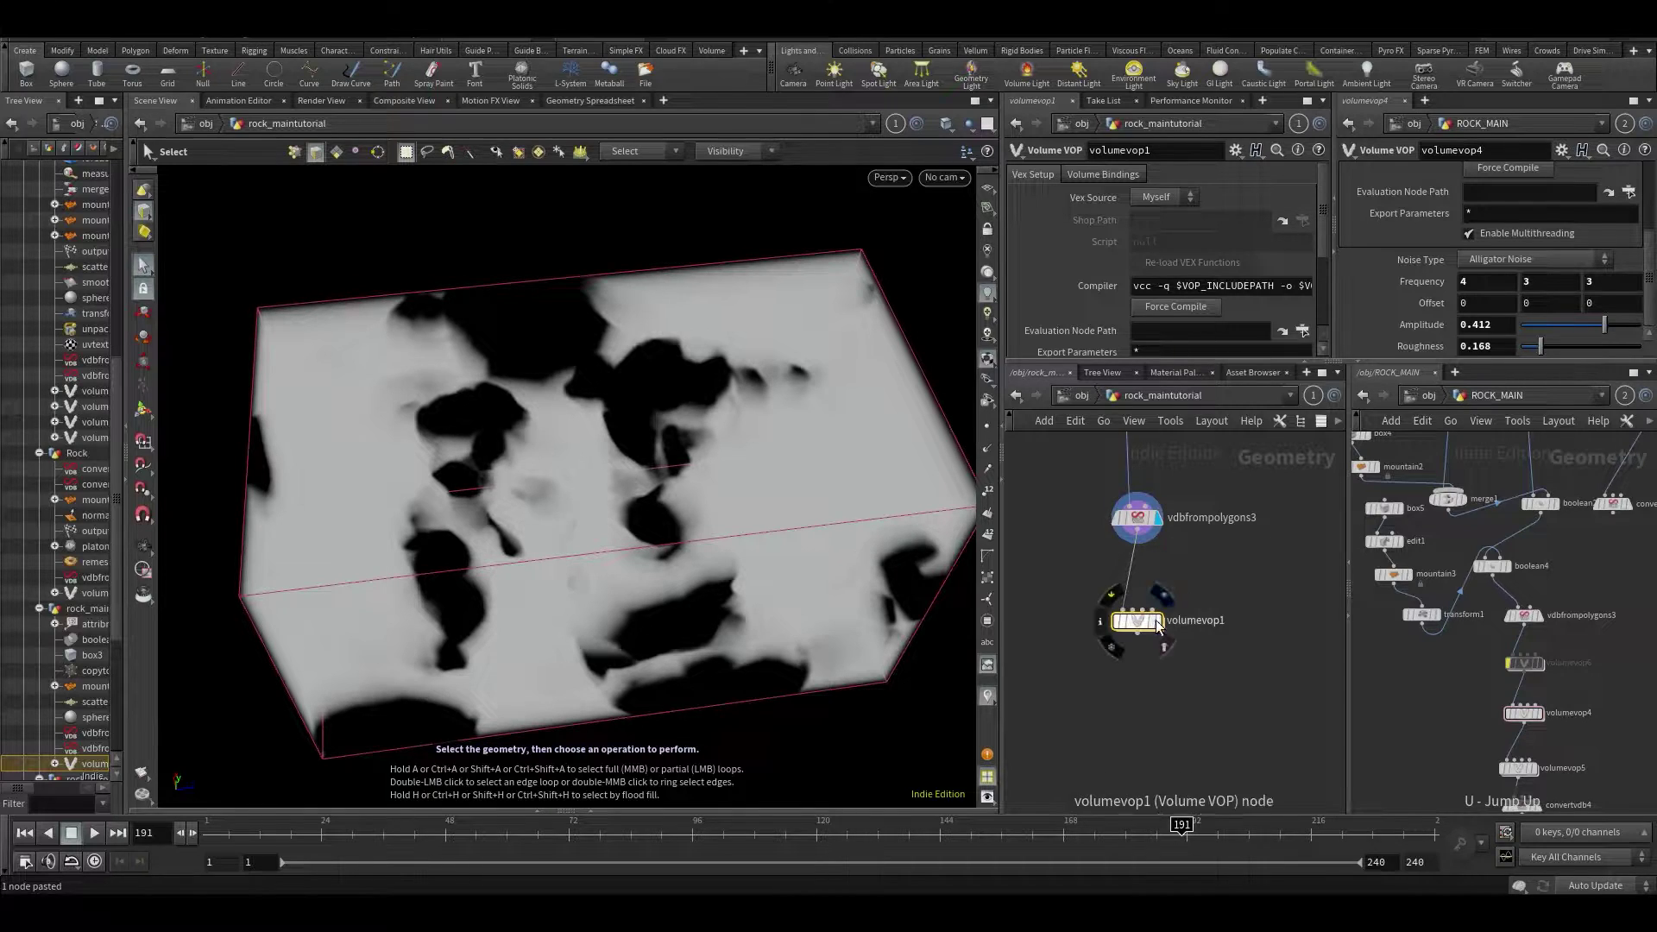
{"action": "left_click_drag", "start_coordinate": [740, 533], "coordinate": [688, 452], "text": "alt"}
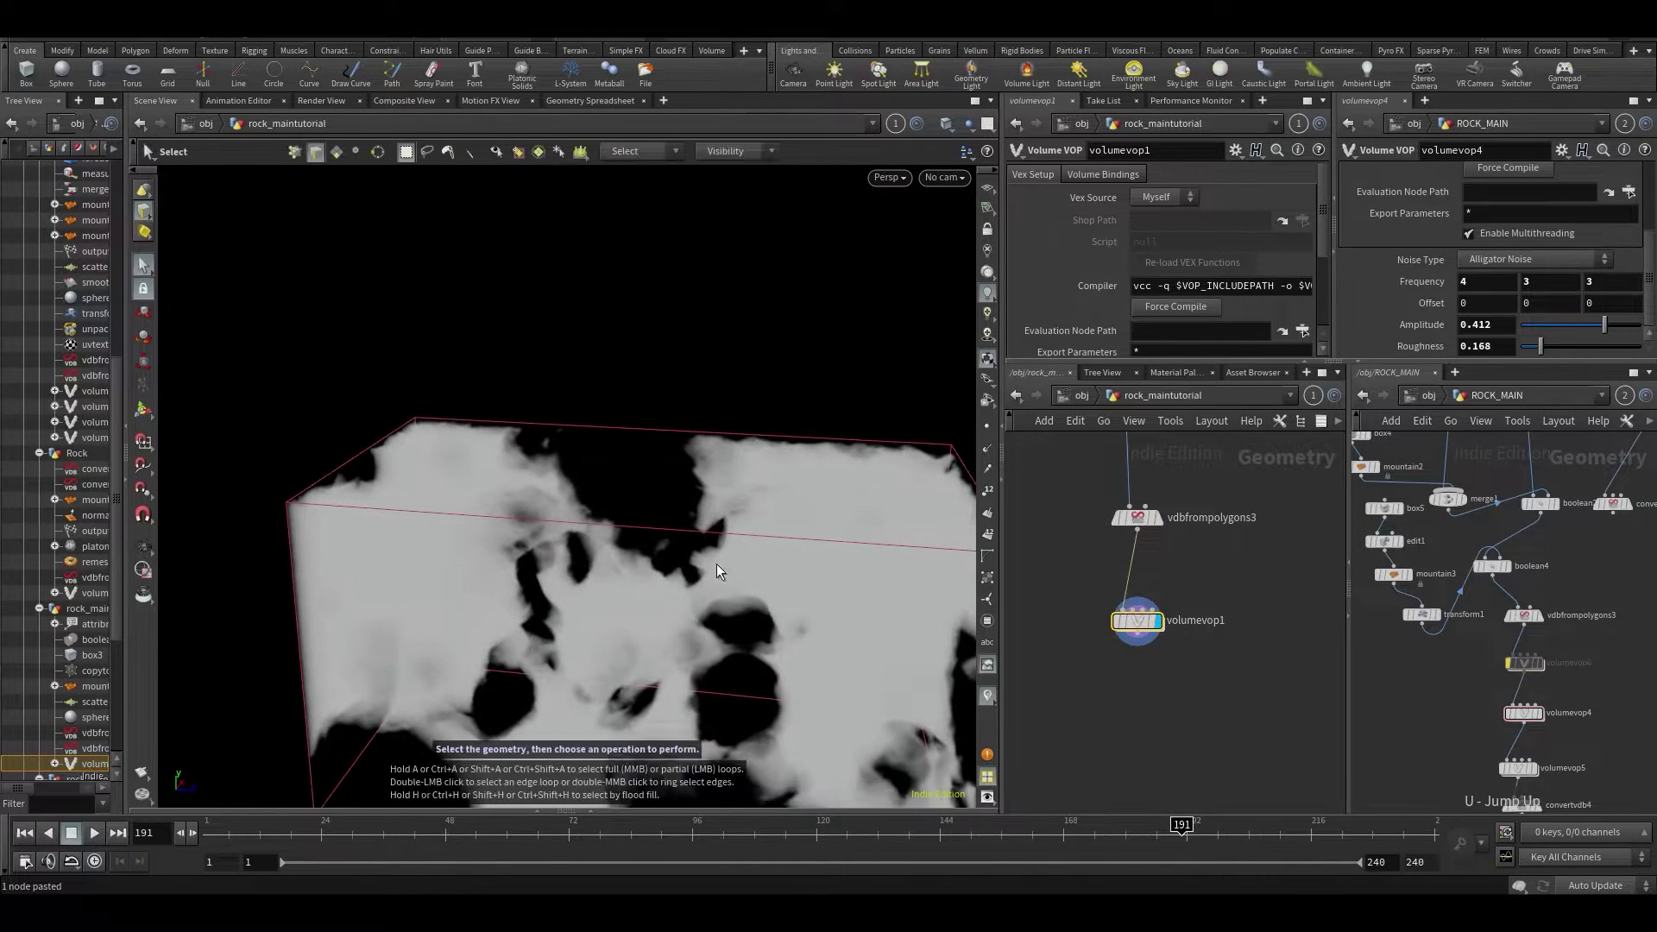
Copy volumevop5 from ROCK_MAIN into rock_maintutorial and wire volumevop1 into its first input.
{"action": "middle_click_drag", "start_coordinate": [1419, 770], "coordinate": [1422, 687]}
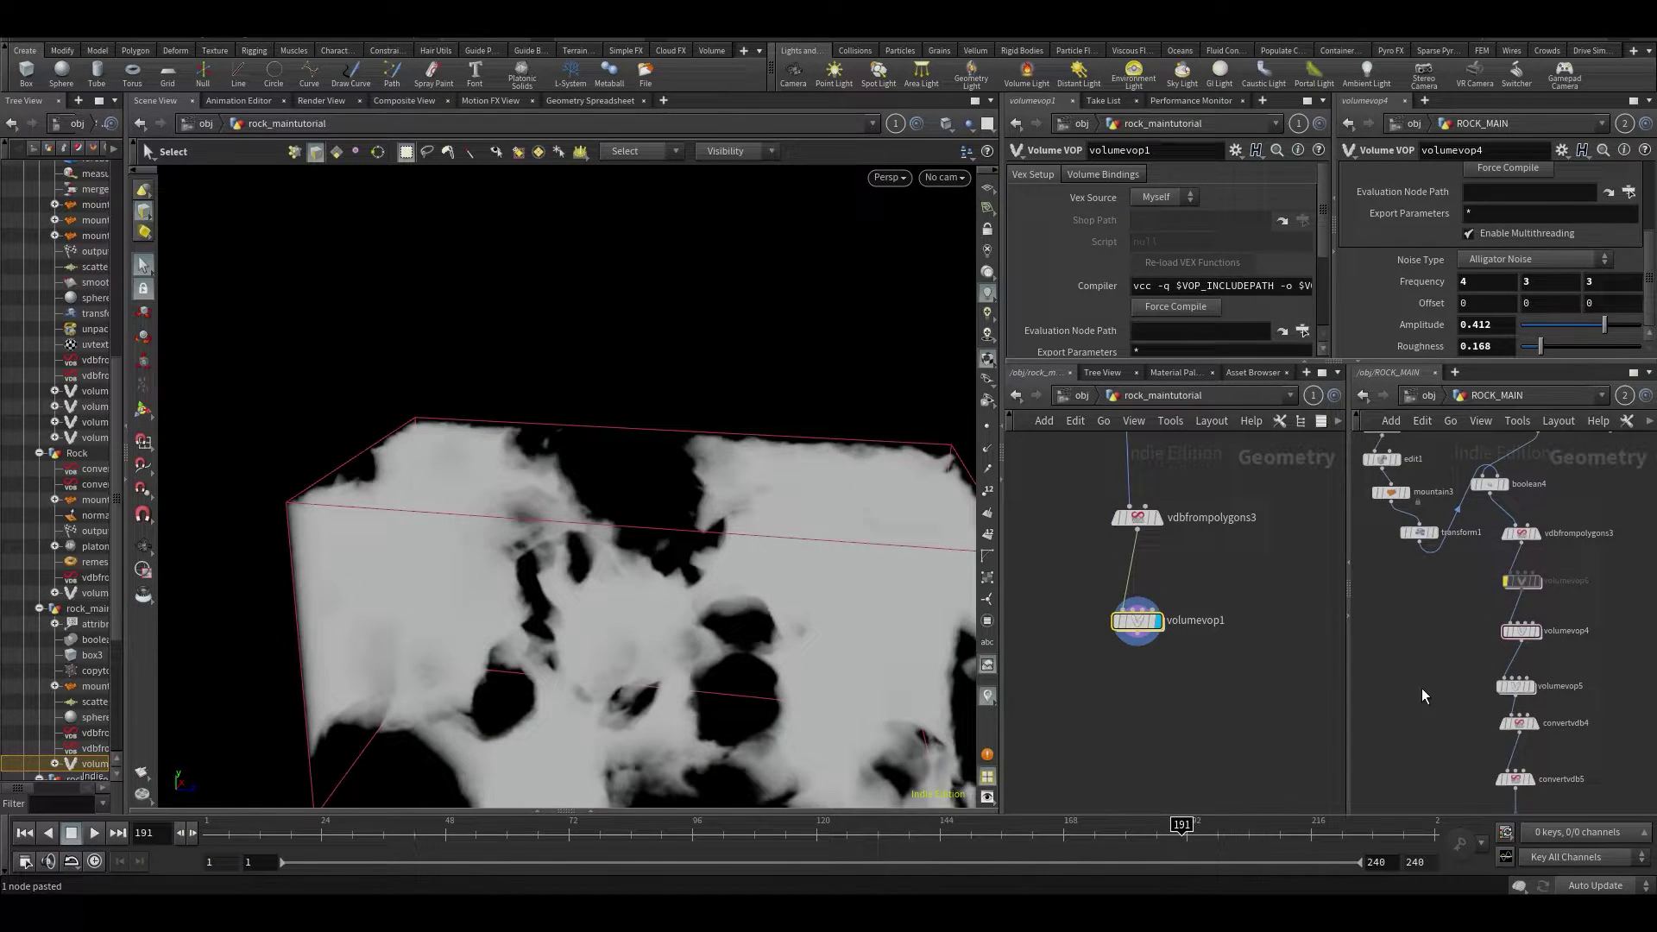
{"action": "double_click", "coordinate": [1516, 684]}
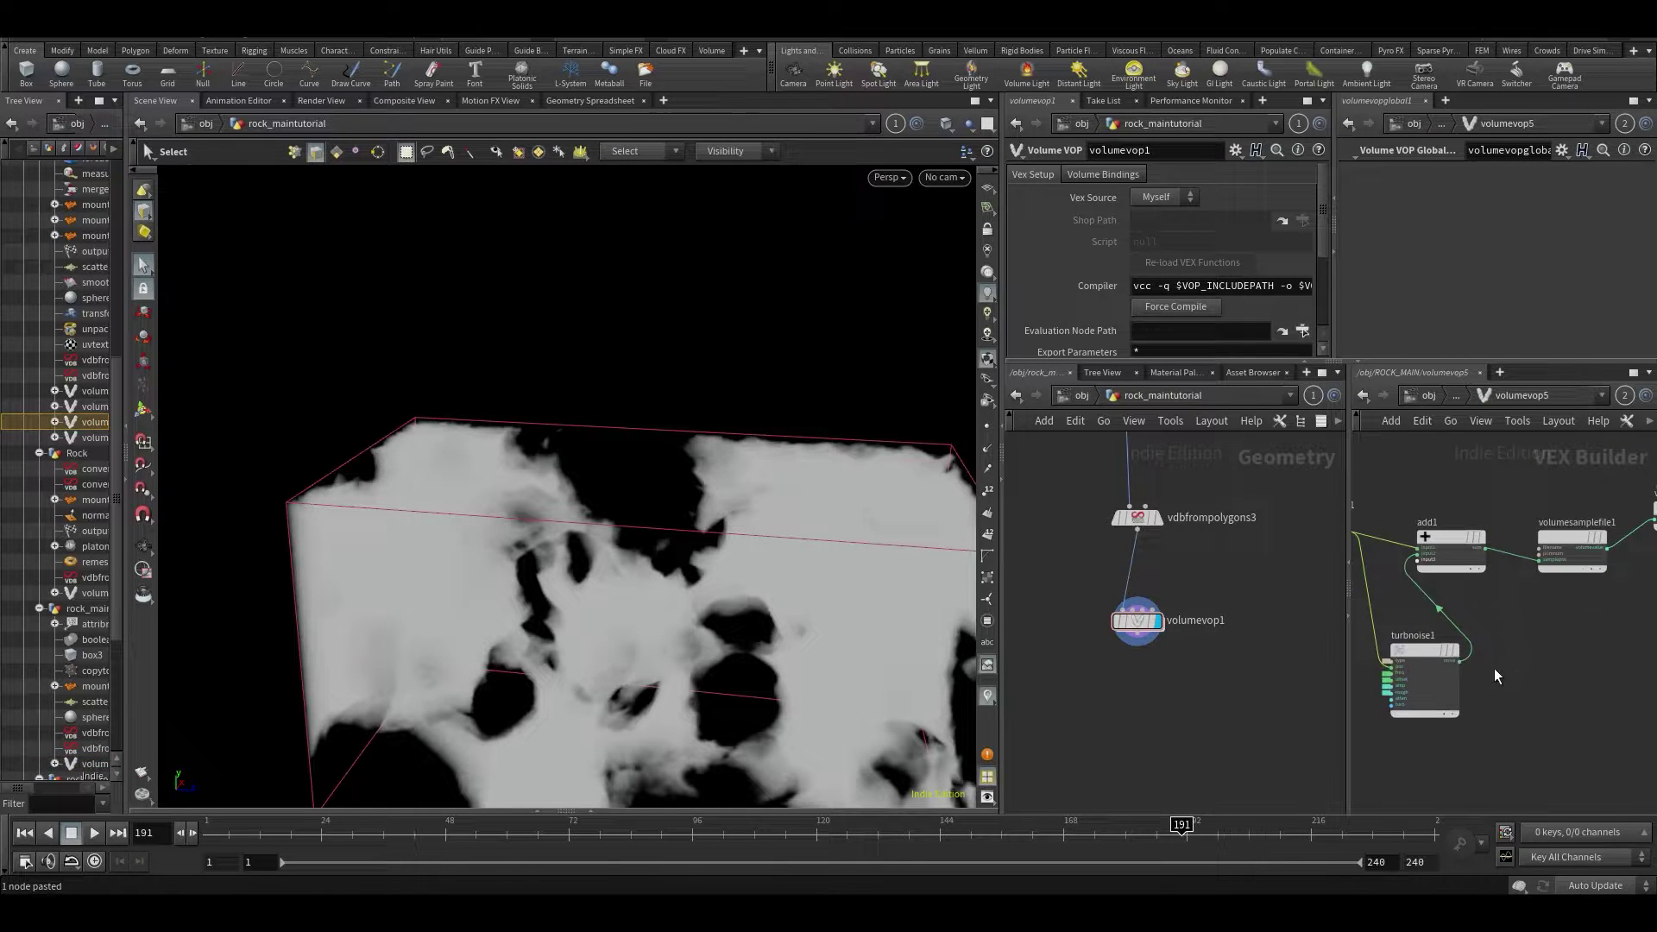
{"action": "key", "text": "u"}
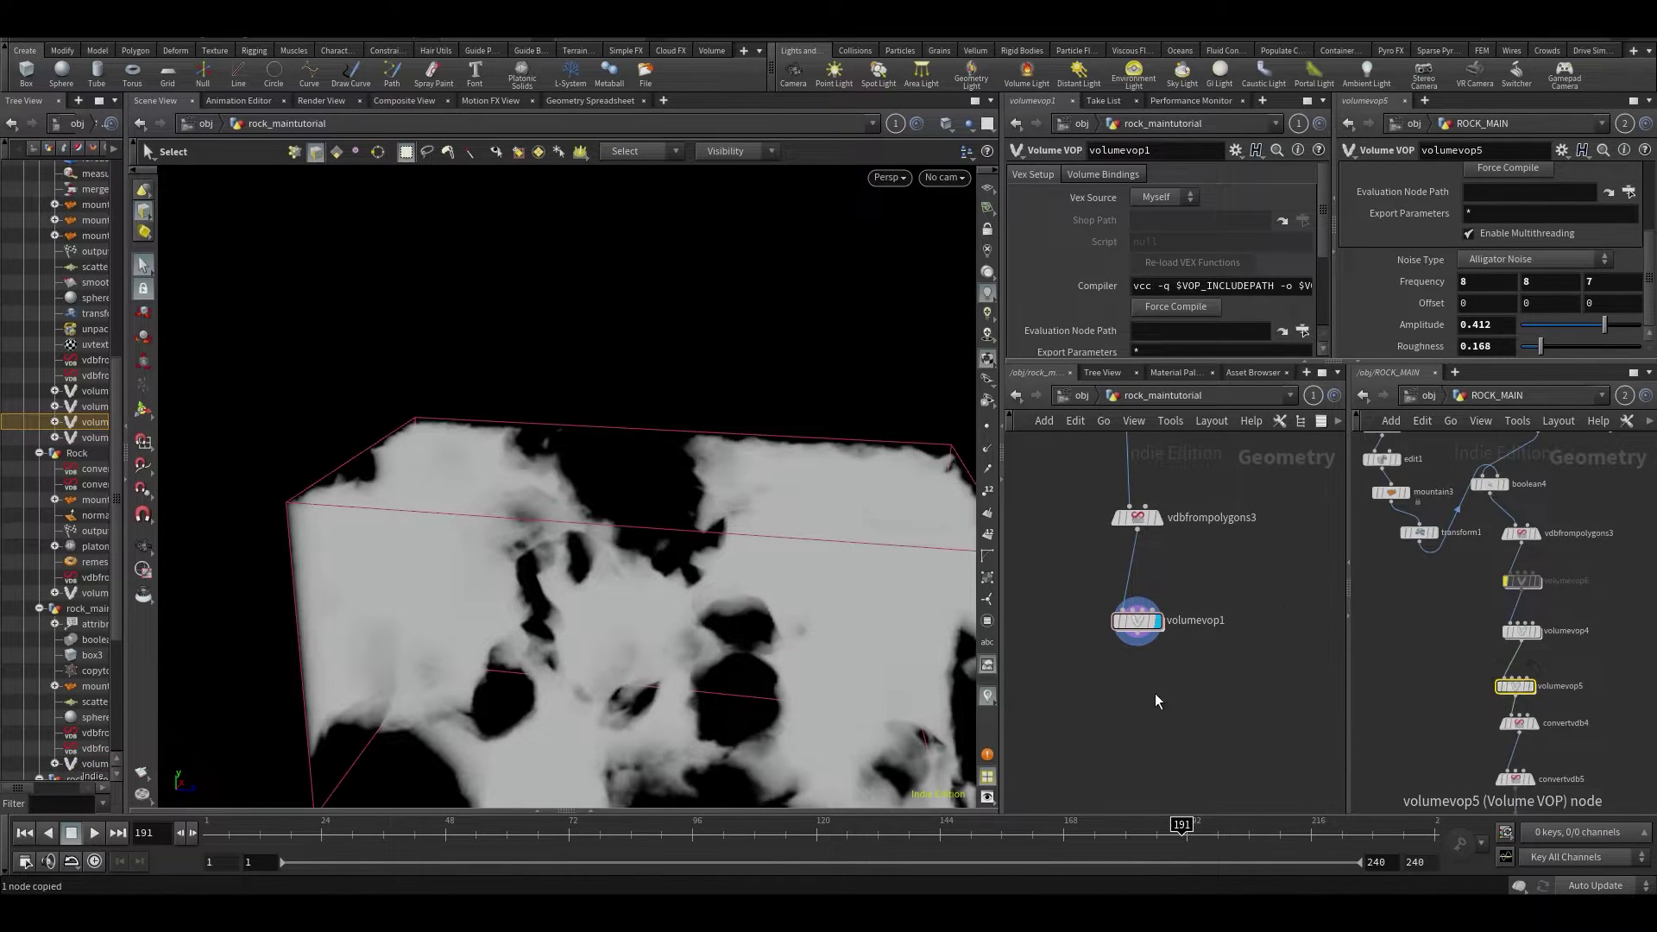
{"action": "scroll", "coordinate": [1140, 682], "scroll_direction": "up", "scroll_amount": 2}
{"action": "left_click", "coordinate": [1132, 690]}
{"action": "left_click_drag", "start_coordinate": [1139, 634], "coordinate": [1142, 741]}
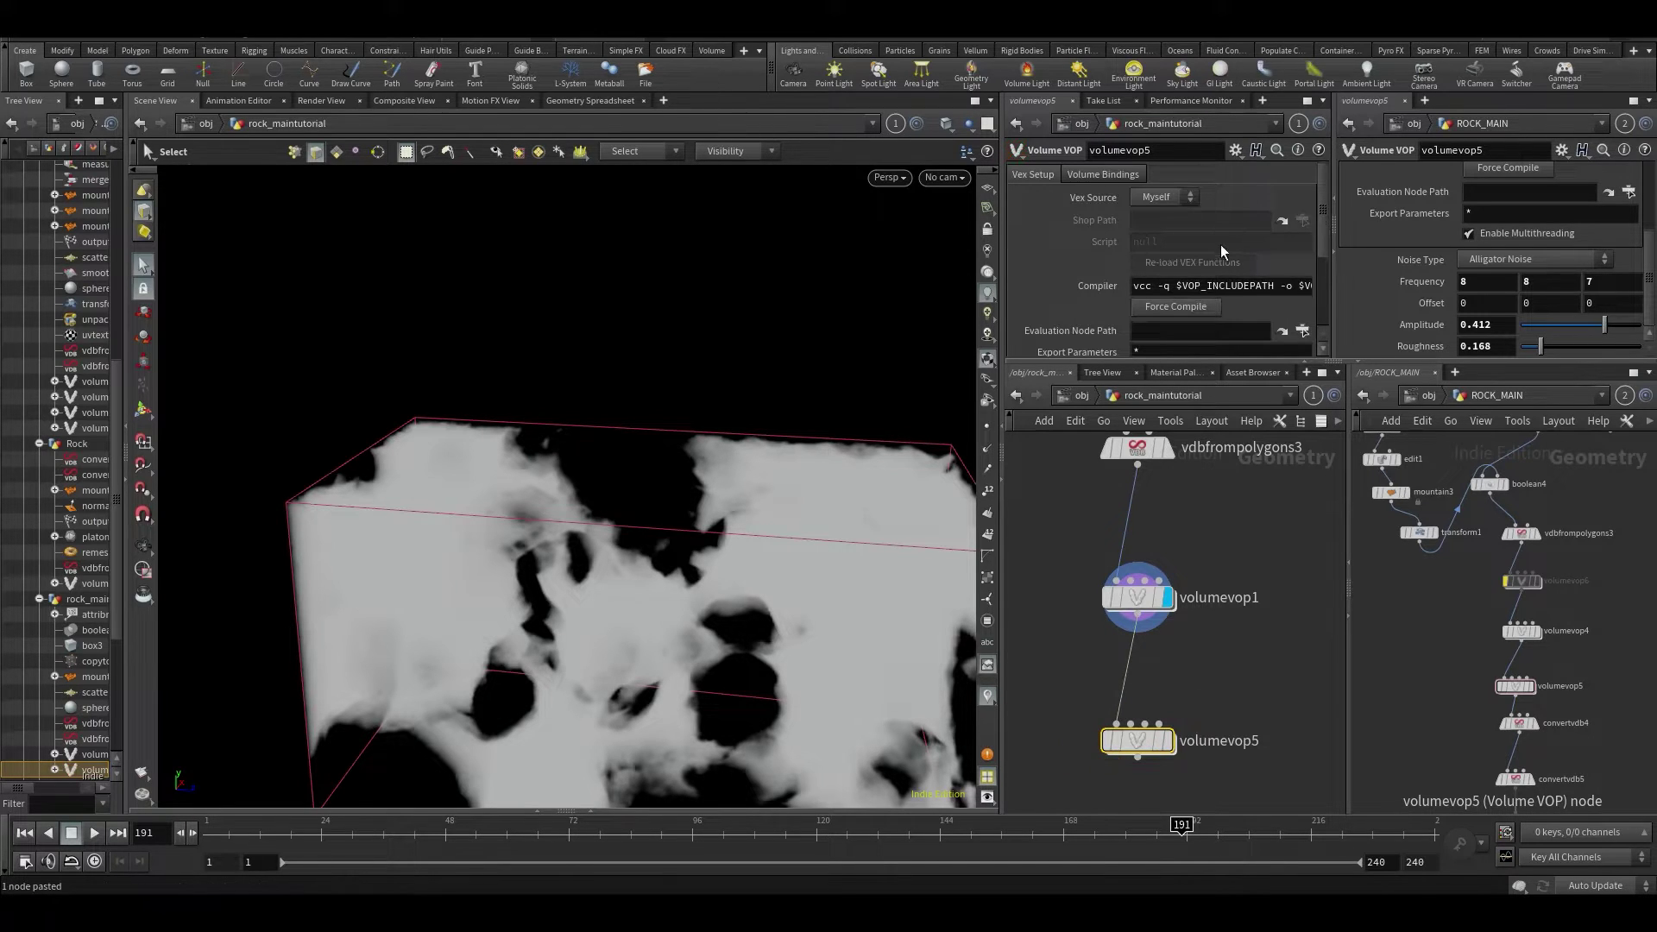
Compare the noise parameters of the two Volume VOPs and display the volumevop5 result.
{"action": "scroll", "coordinate": [1200, 282], "scroll_direction": "down", "scroll_amount": 3}
{"action": "left_click", "coordinate": [1138, 597]}
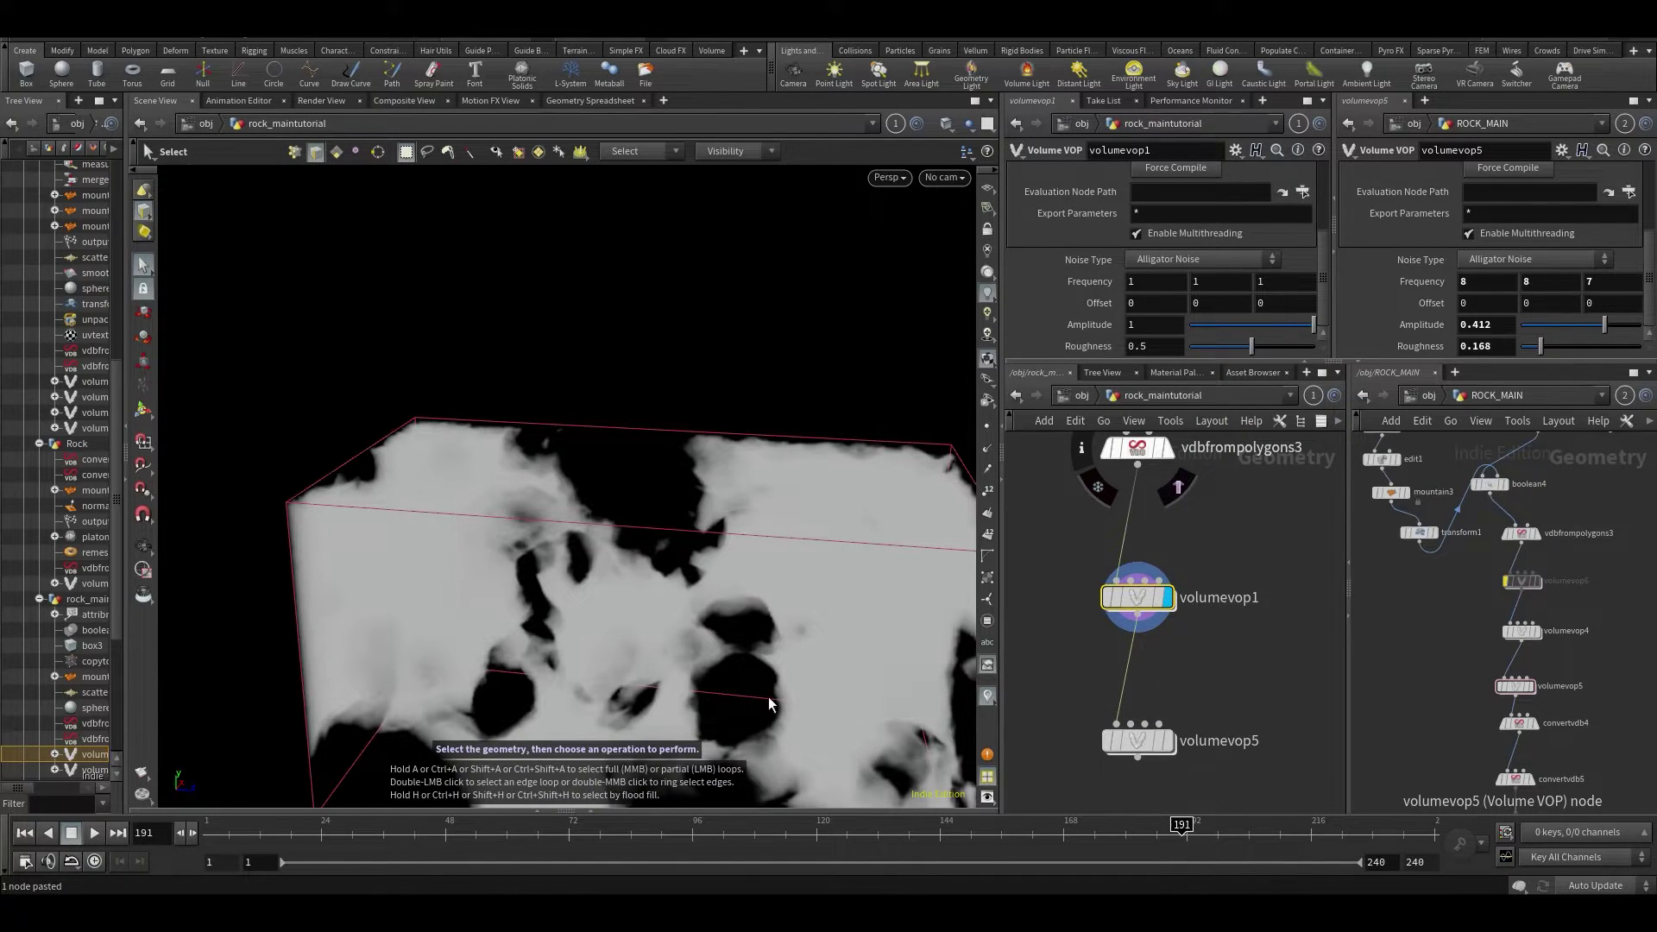
{"action": "left_click", "coordinate": [1167, 741]}
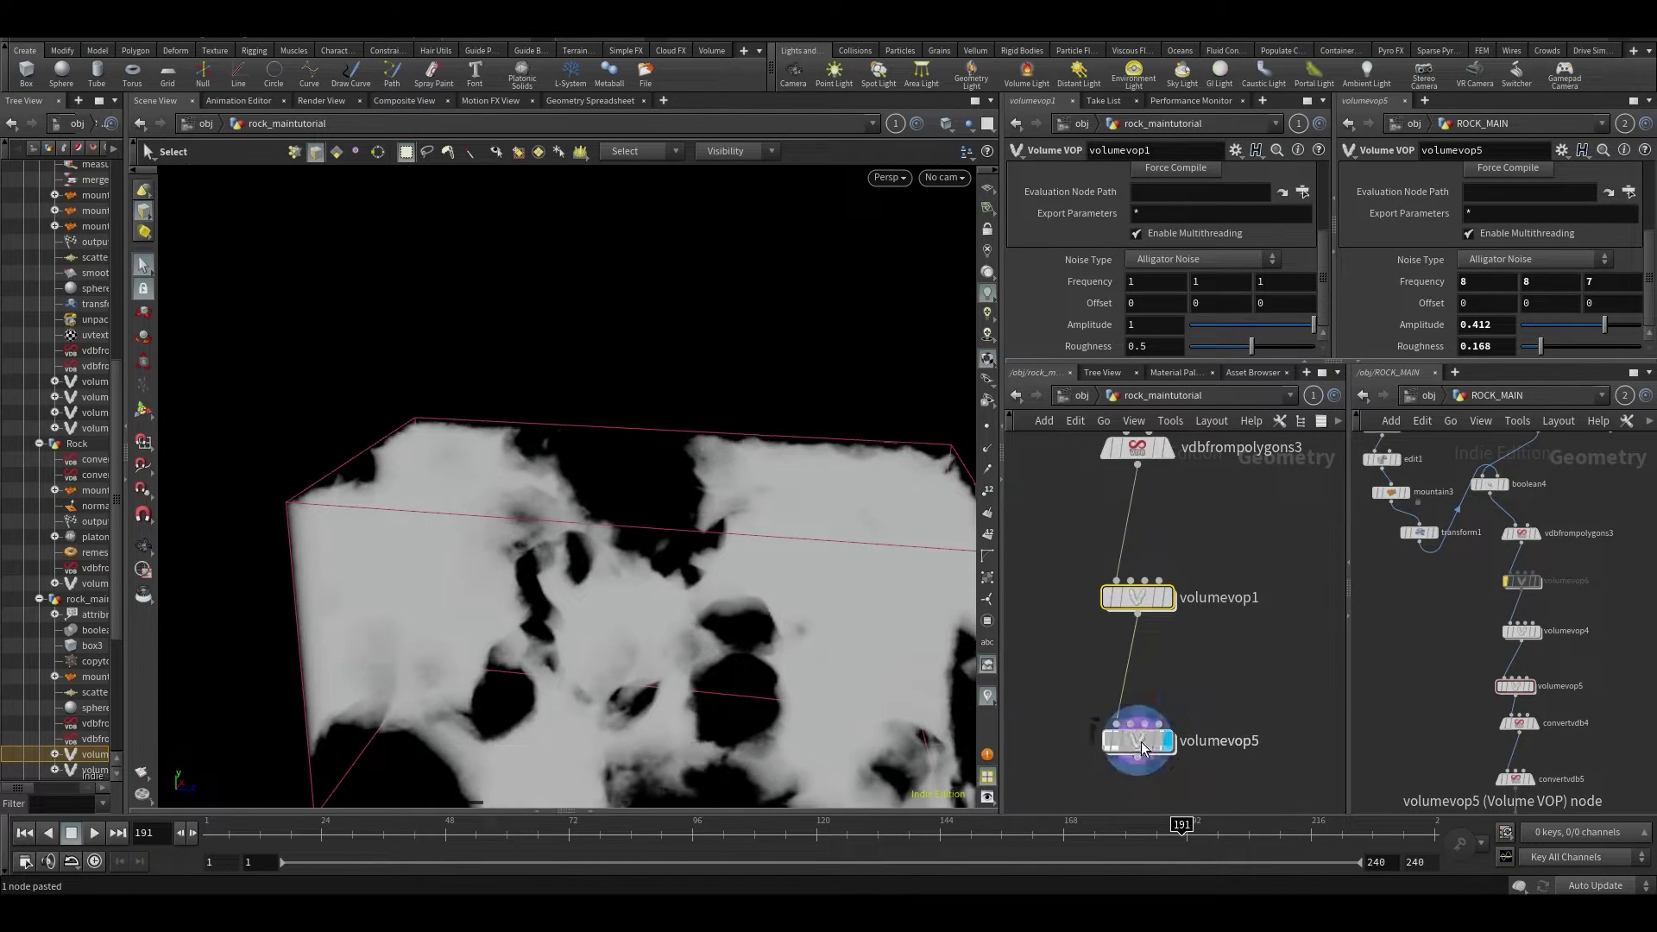
{"action": "left_click", "coordinate": [1142, 748]}
{"action": "left_click_drag", "start_coordinate": [734, 579], "coordinate": [708, 572], "text": "alt"}
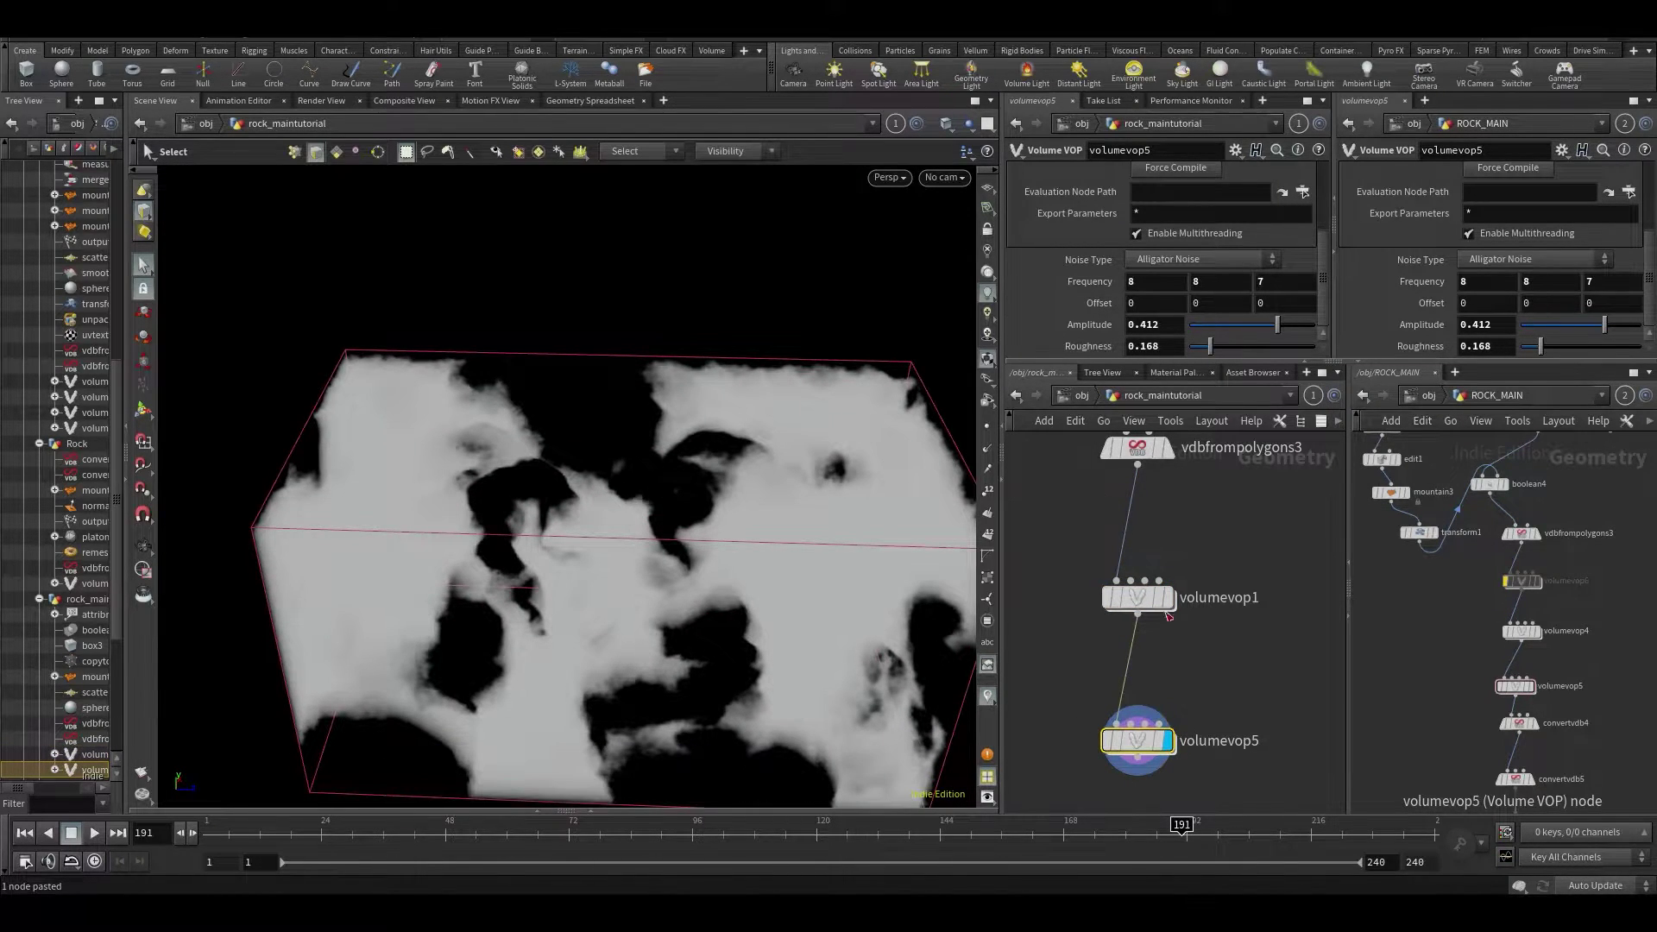
Add a displayed Convert VDB node after volumevop5 and set its VDB Class to Convert Fog to SDF.
{"action": "middle_click_drag", "start_coordinate": [1185, 686], "coordinate": [1164, 504]}
{"action": "middle_click_drag", "start_coordinate": [1153, 629], "coordinate": [1133, 559]}
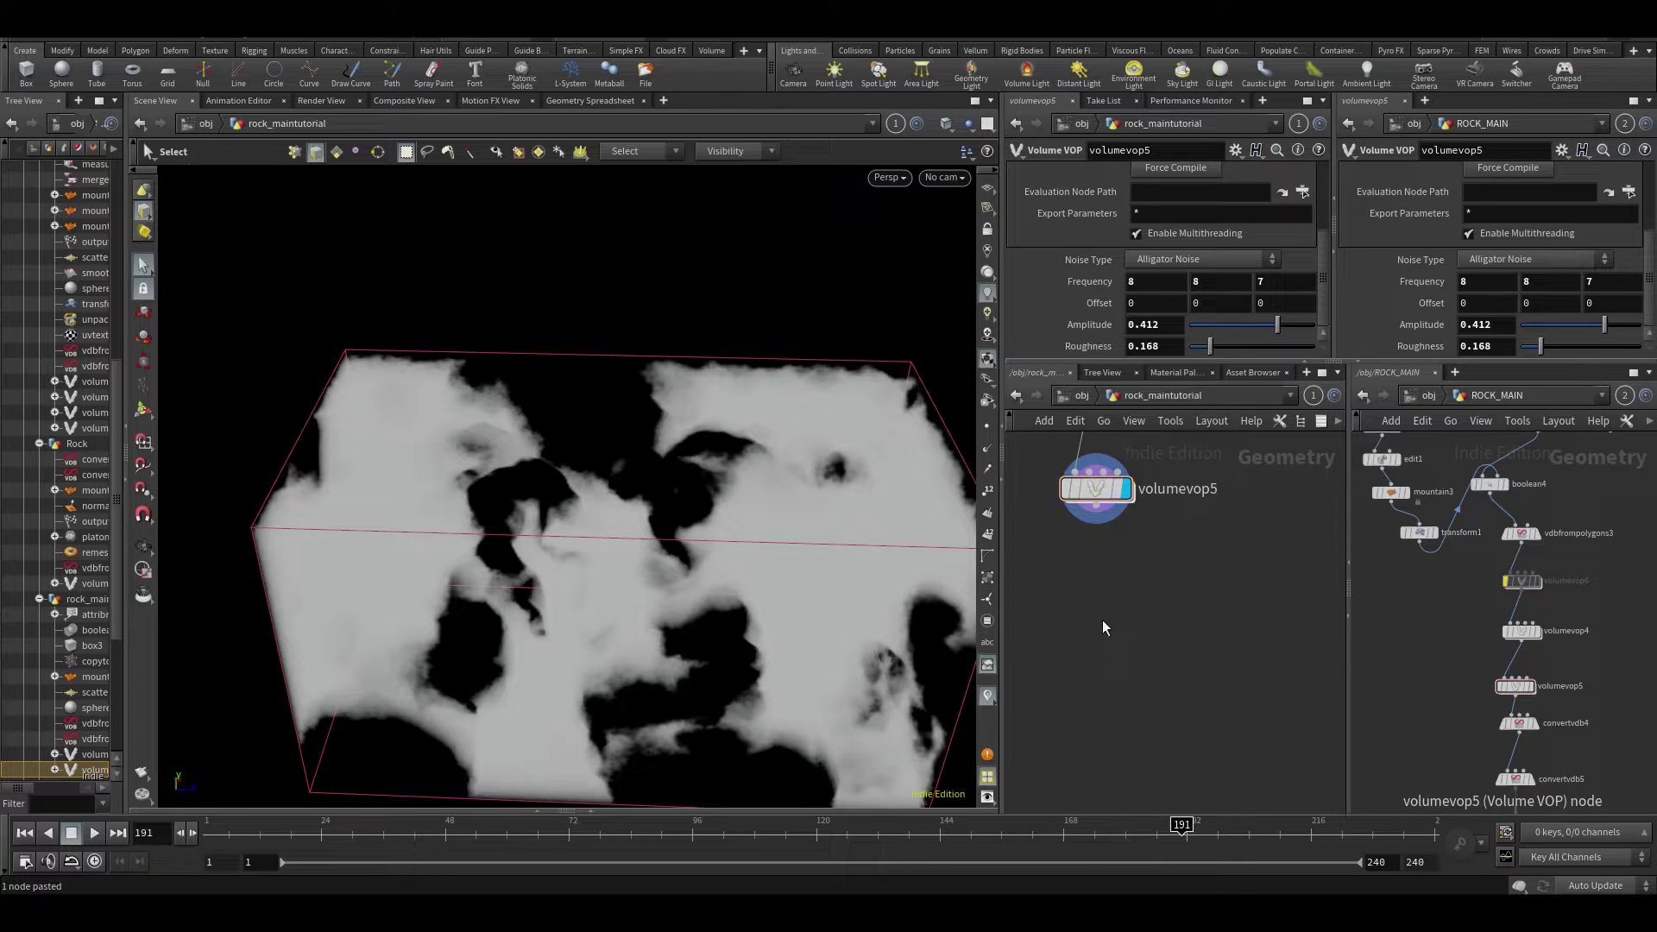
{"action": "key", "text": "Tab"}
{"action": "type", "text": "conver v"}
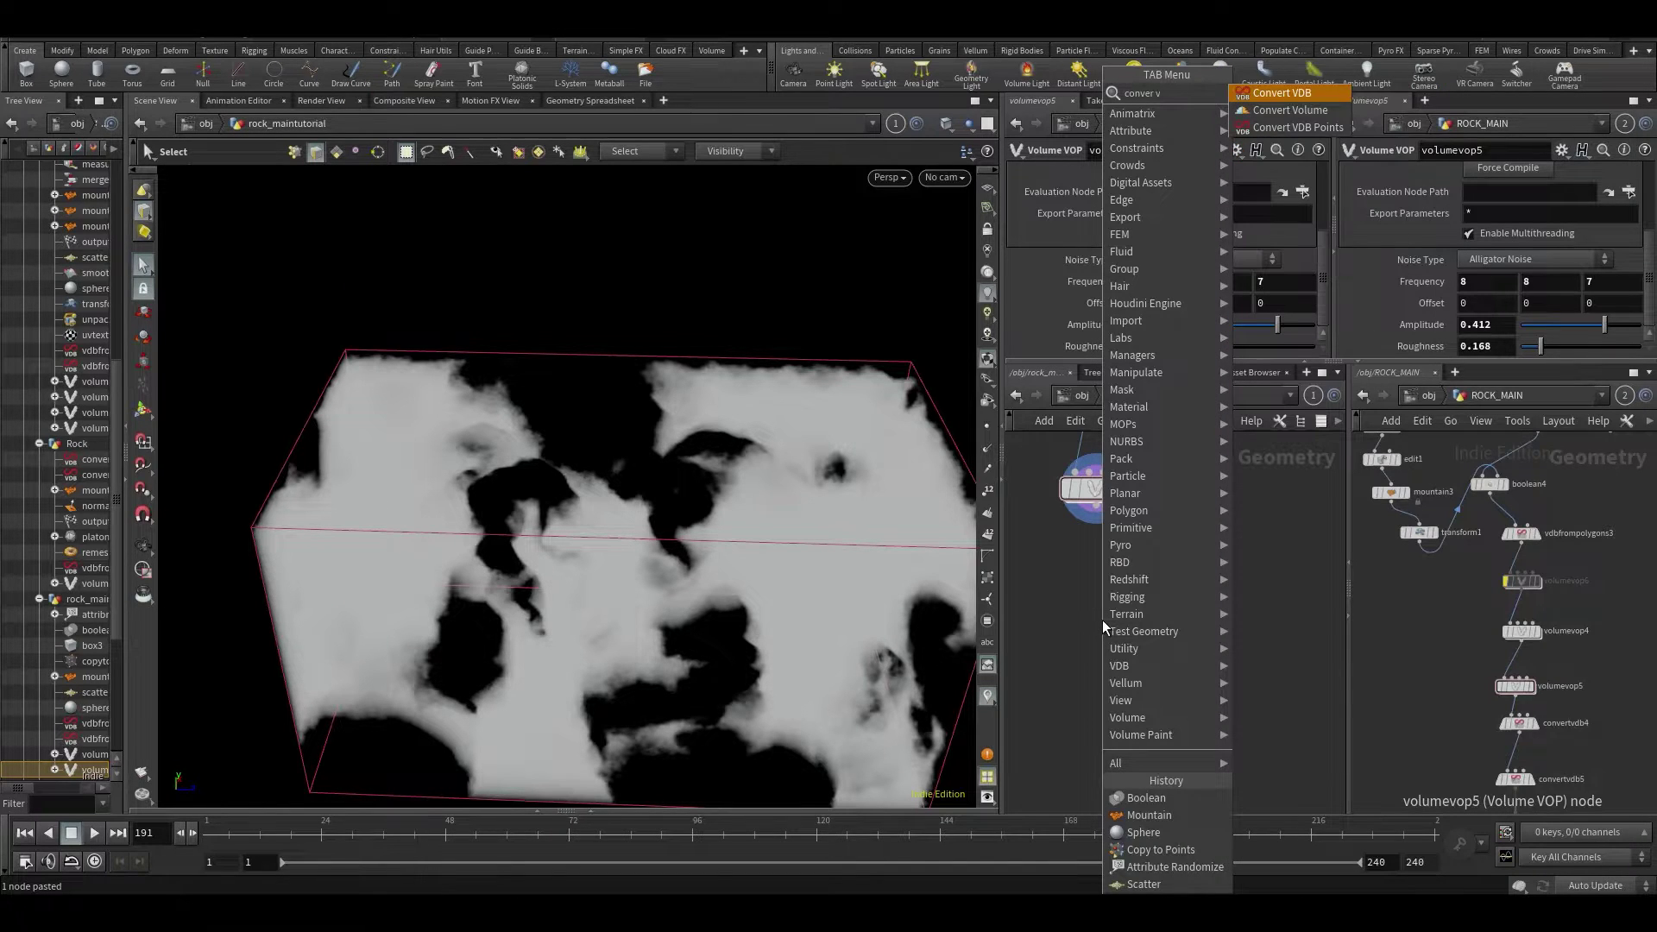
{"action": "key", "text": "Return"}
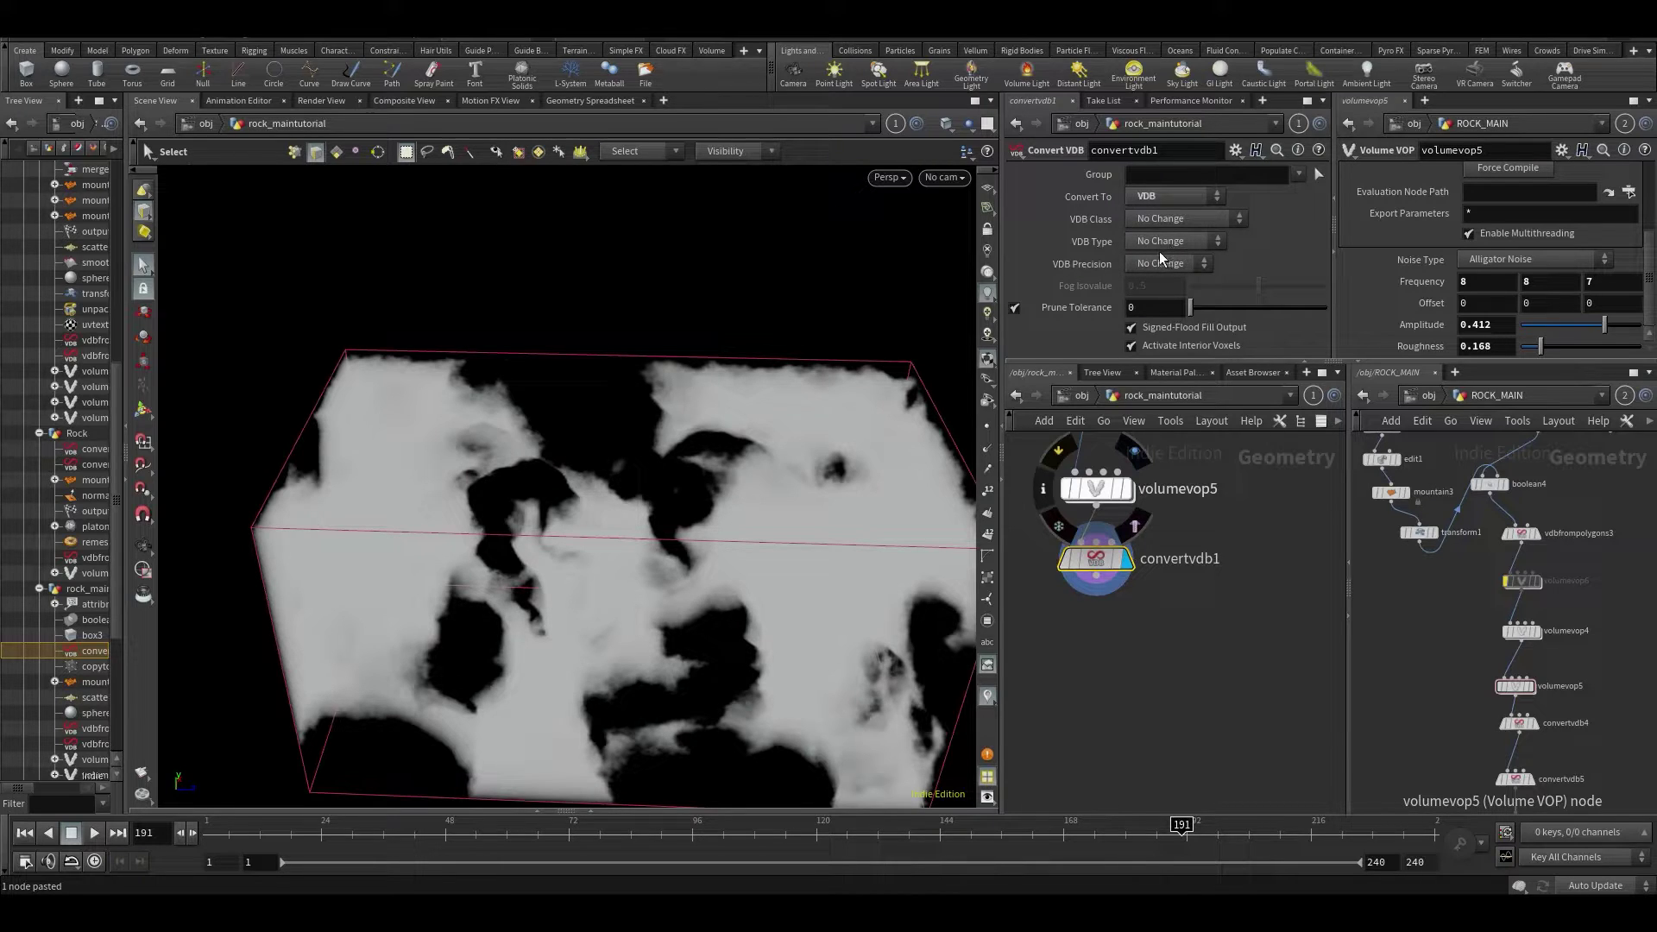
{"action": "left_click", "coordinate": [1156, 222]}
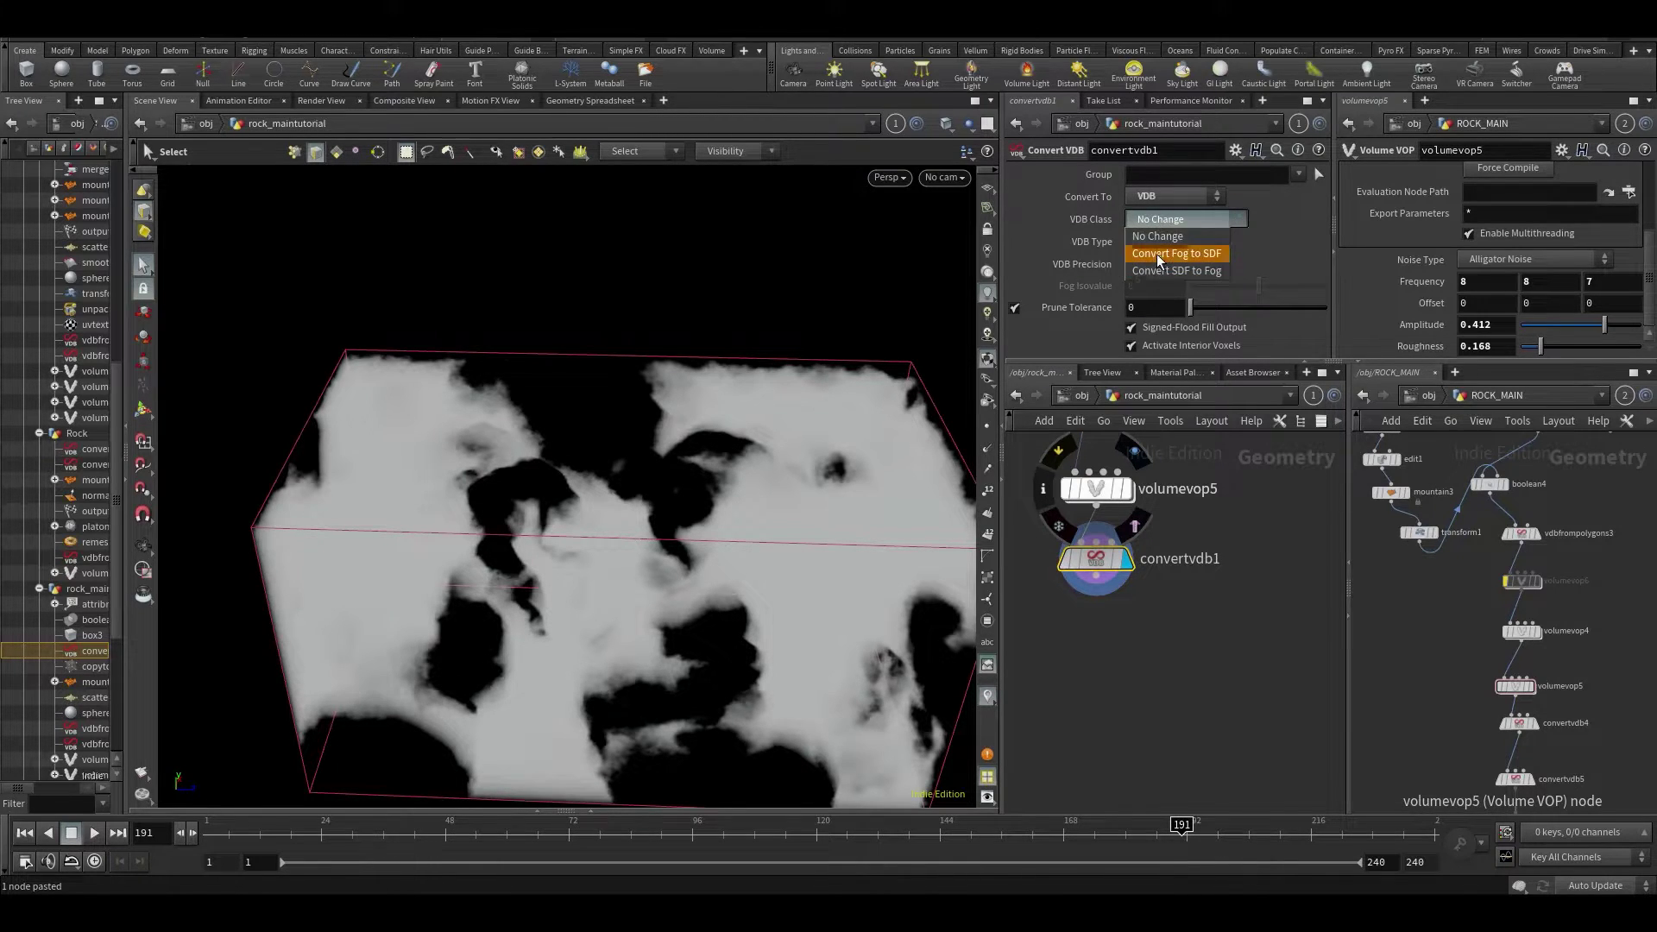
{"action": "left_click", "coordinate": [1167, 259]}
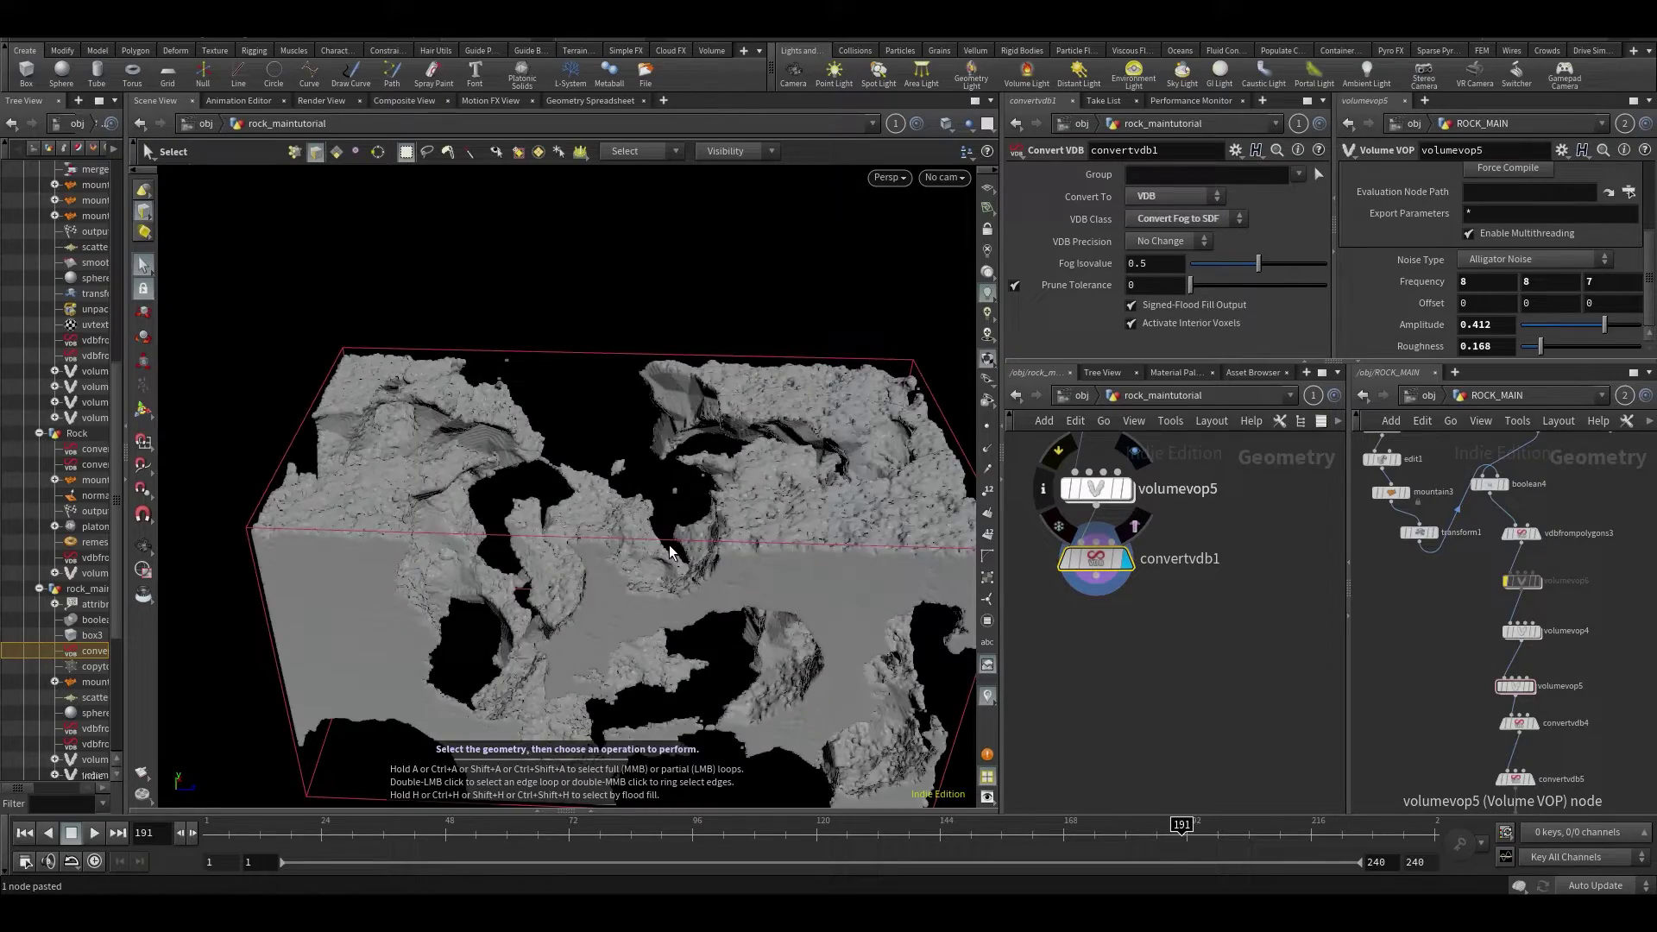
{"action": "key", "text": "Escape"}
{"action": "left_click_drag", "start_coordinate": [610, 492], "coordinate": [750, 565]}
{"action": "scroll", "coordinate": [751, 566], "scroll_direction": "up", "scroll_amount": 10}
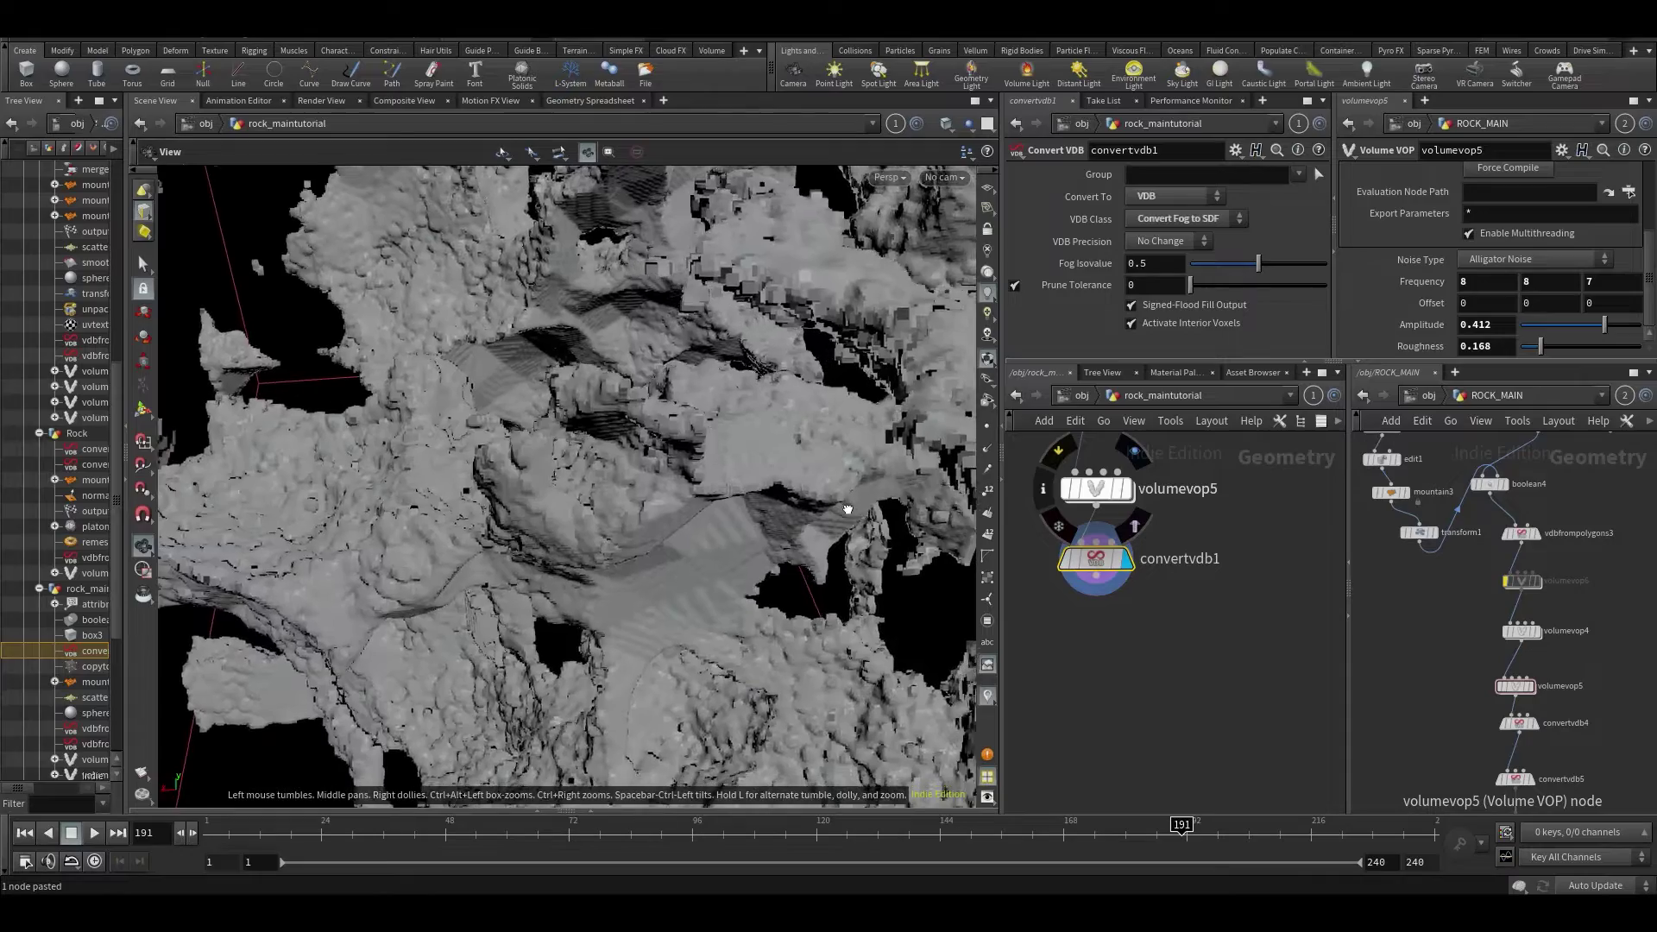
{"action": "left_click_drag", "start_coordinate": [686, 521], "coordinate": [600, 604], "text": "alt"}
{"action": "left_click_drag", "start_coordinate": [739, 504], "coordinate": [789, 339], "text": "alt"}
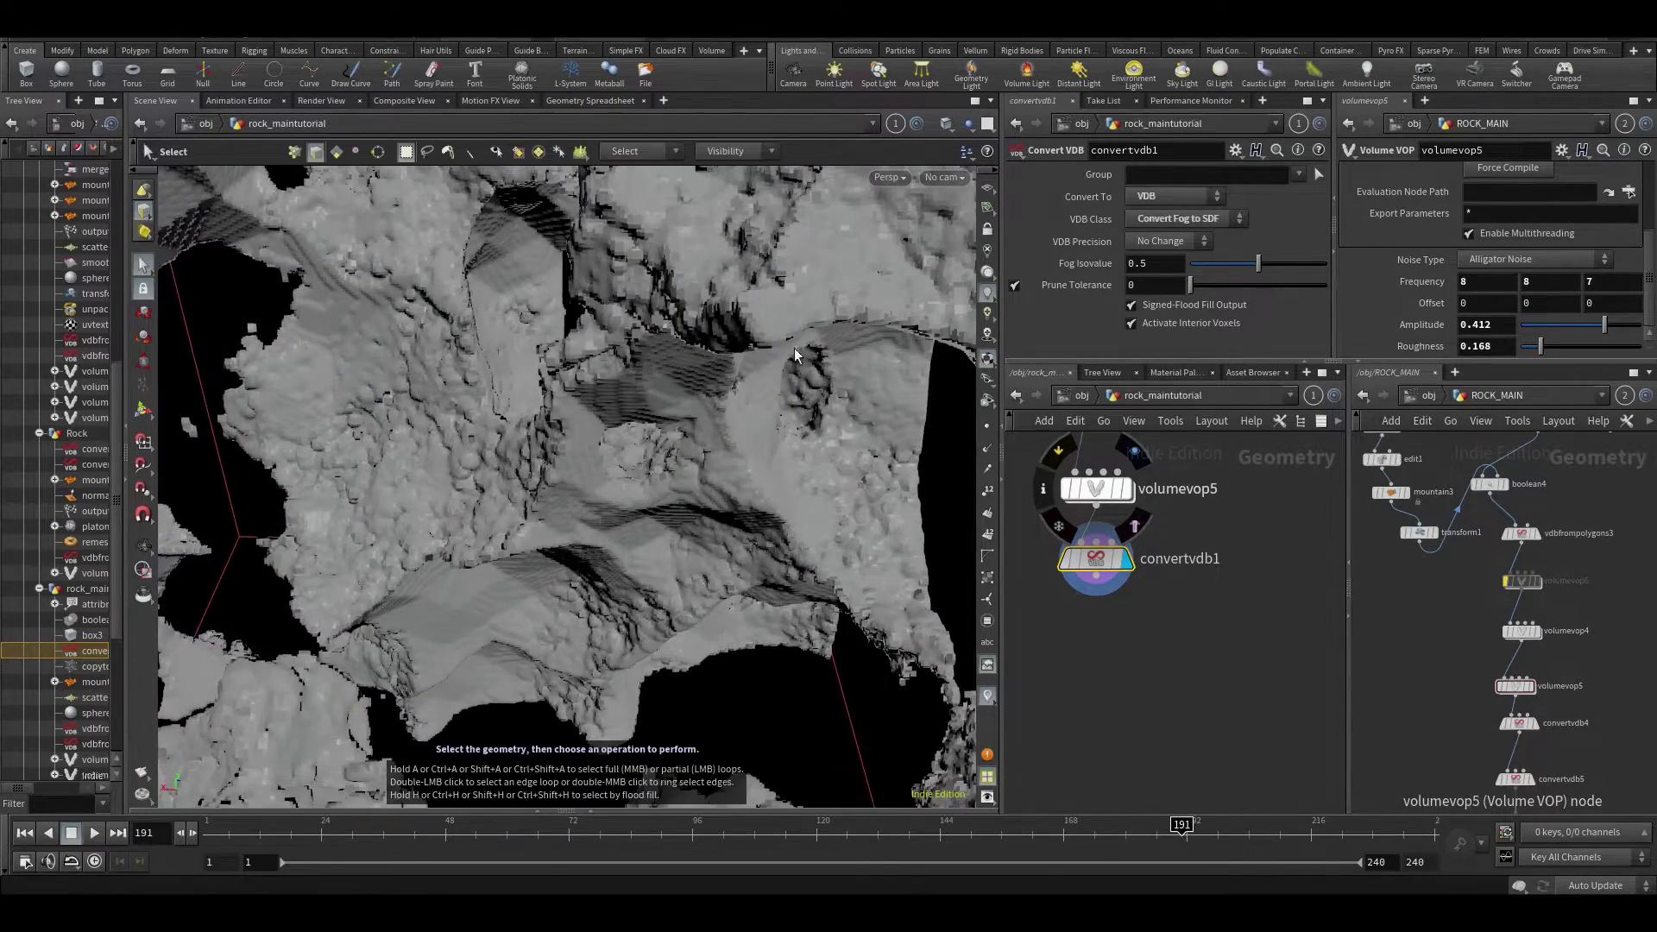
Add a second displayed Convert VDB node after convertvdb1 and set Convert To to Polygons.
{"action": "middle_click_drag", "start_coordinate": [1468, 692], "coordinate": [1470, 545]}
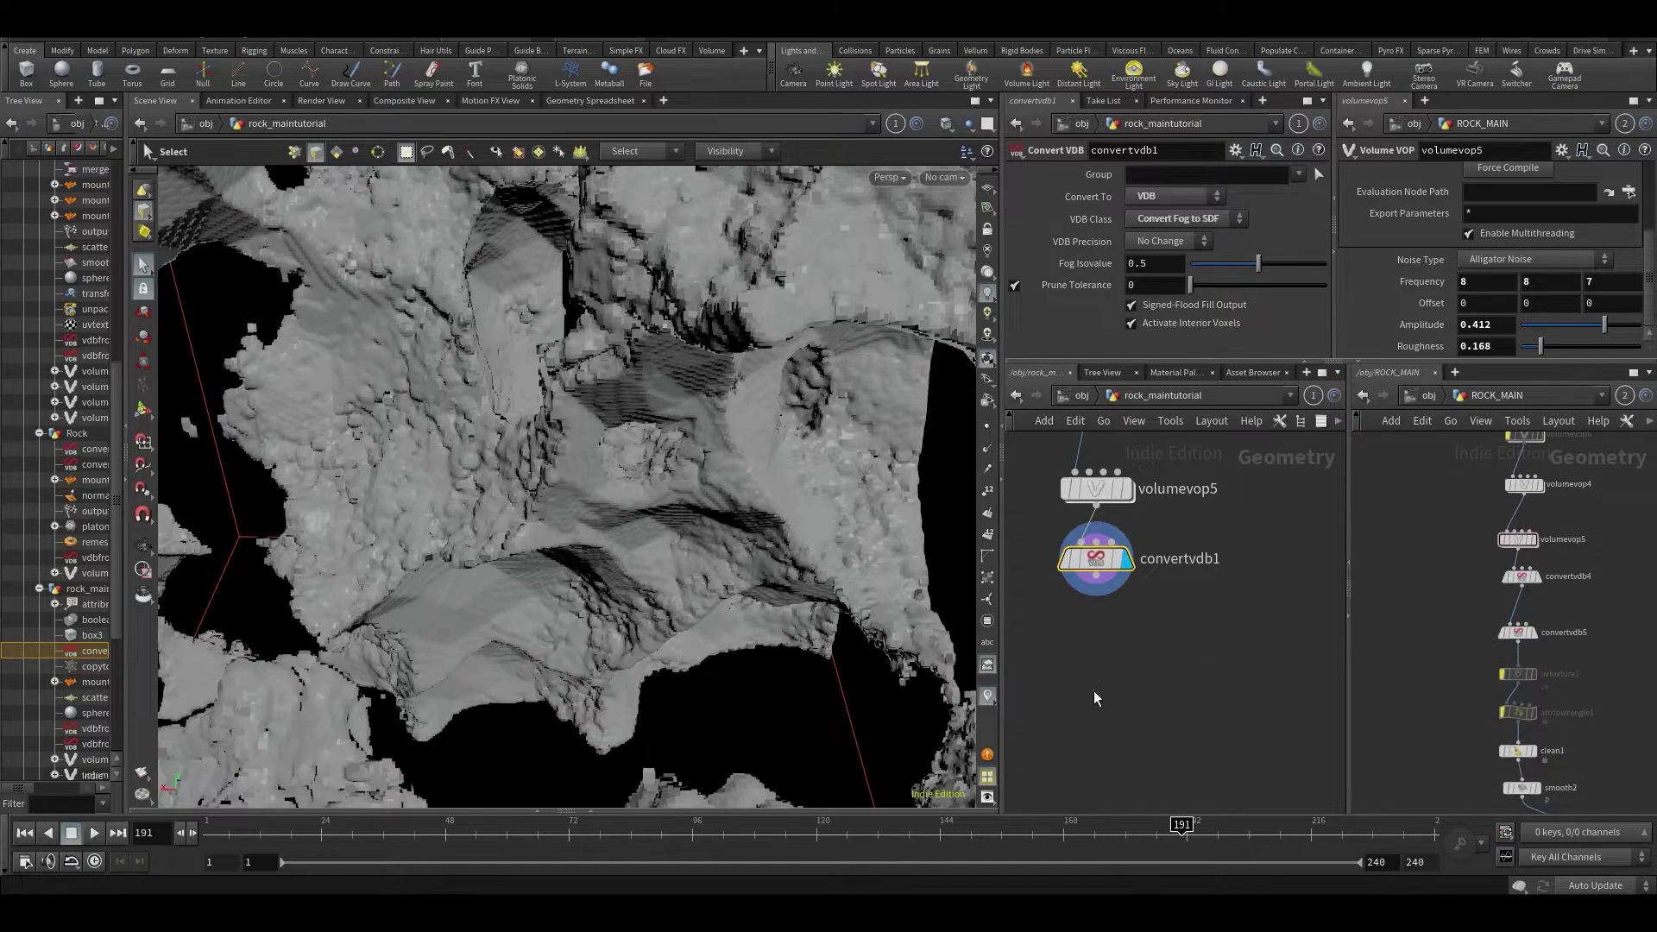
{"action": "key", "text": "Tab"}
{"action": "type", "text": "vd"}
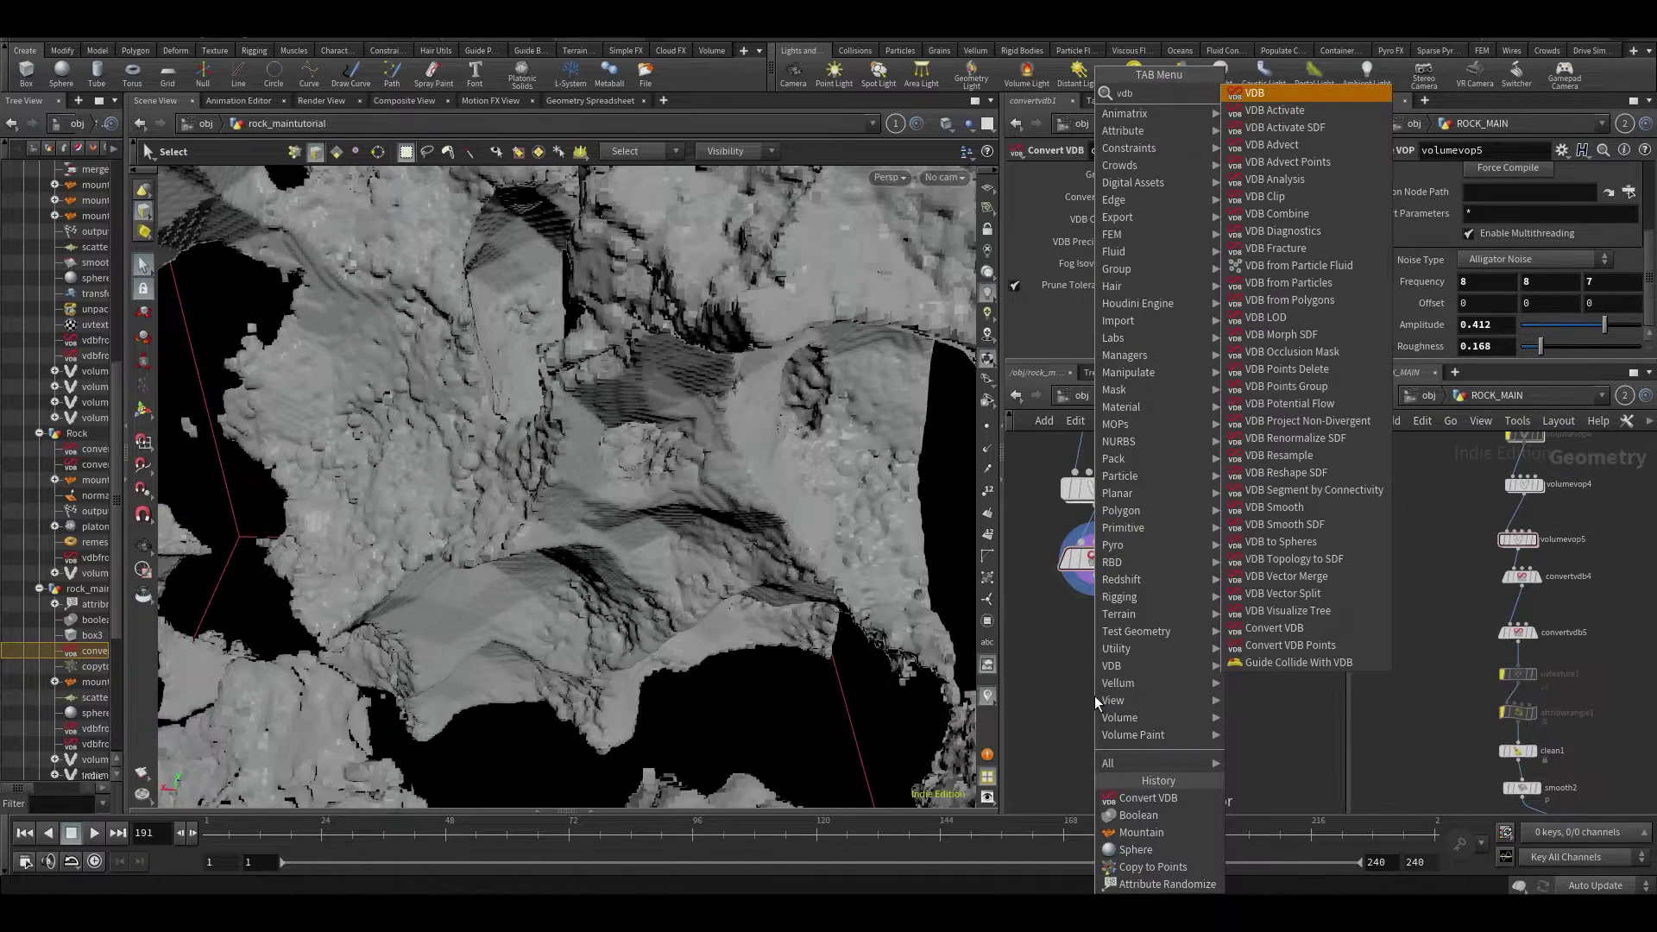
{"action": "key", "text": "BackSpace"}
{"action": "key", "text": "BackSpace"}
{"action": "type", "text": "conver v"}
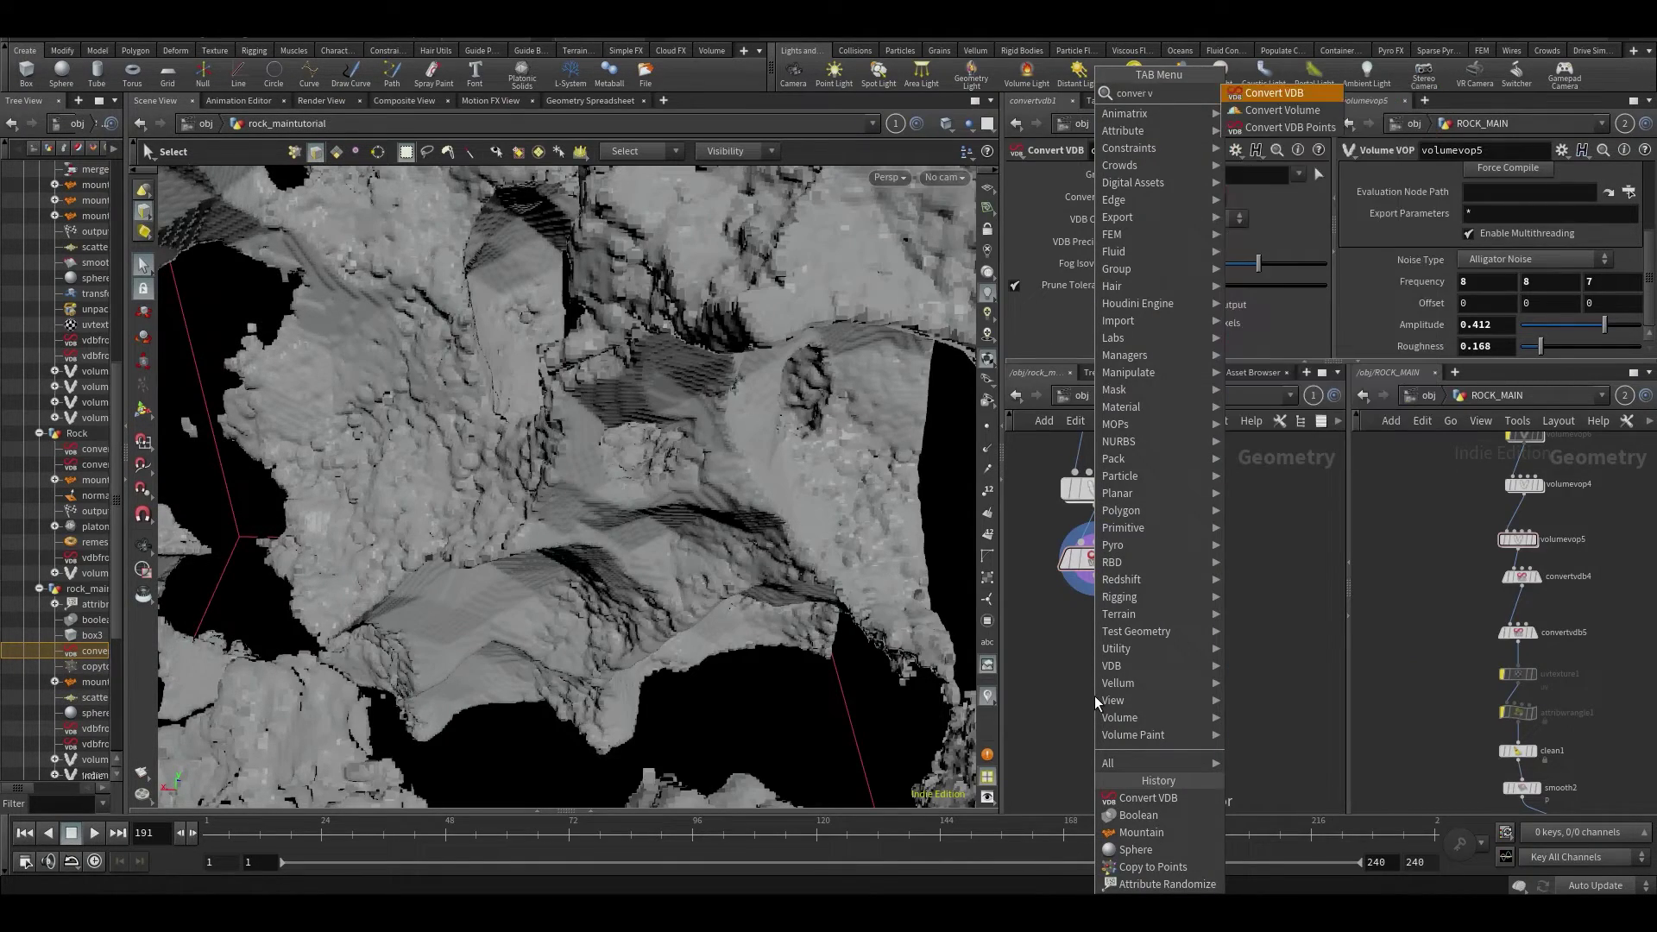
{"action": "key", "text": "Return"}
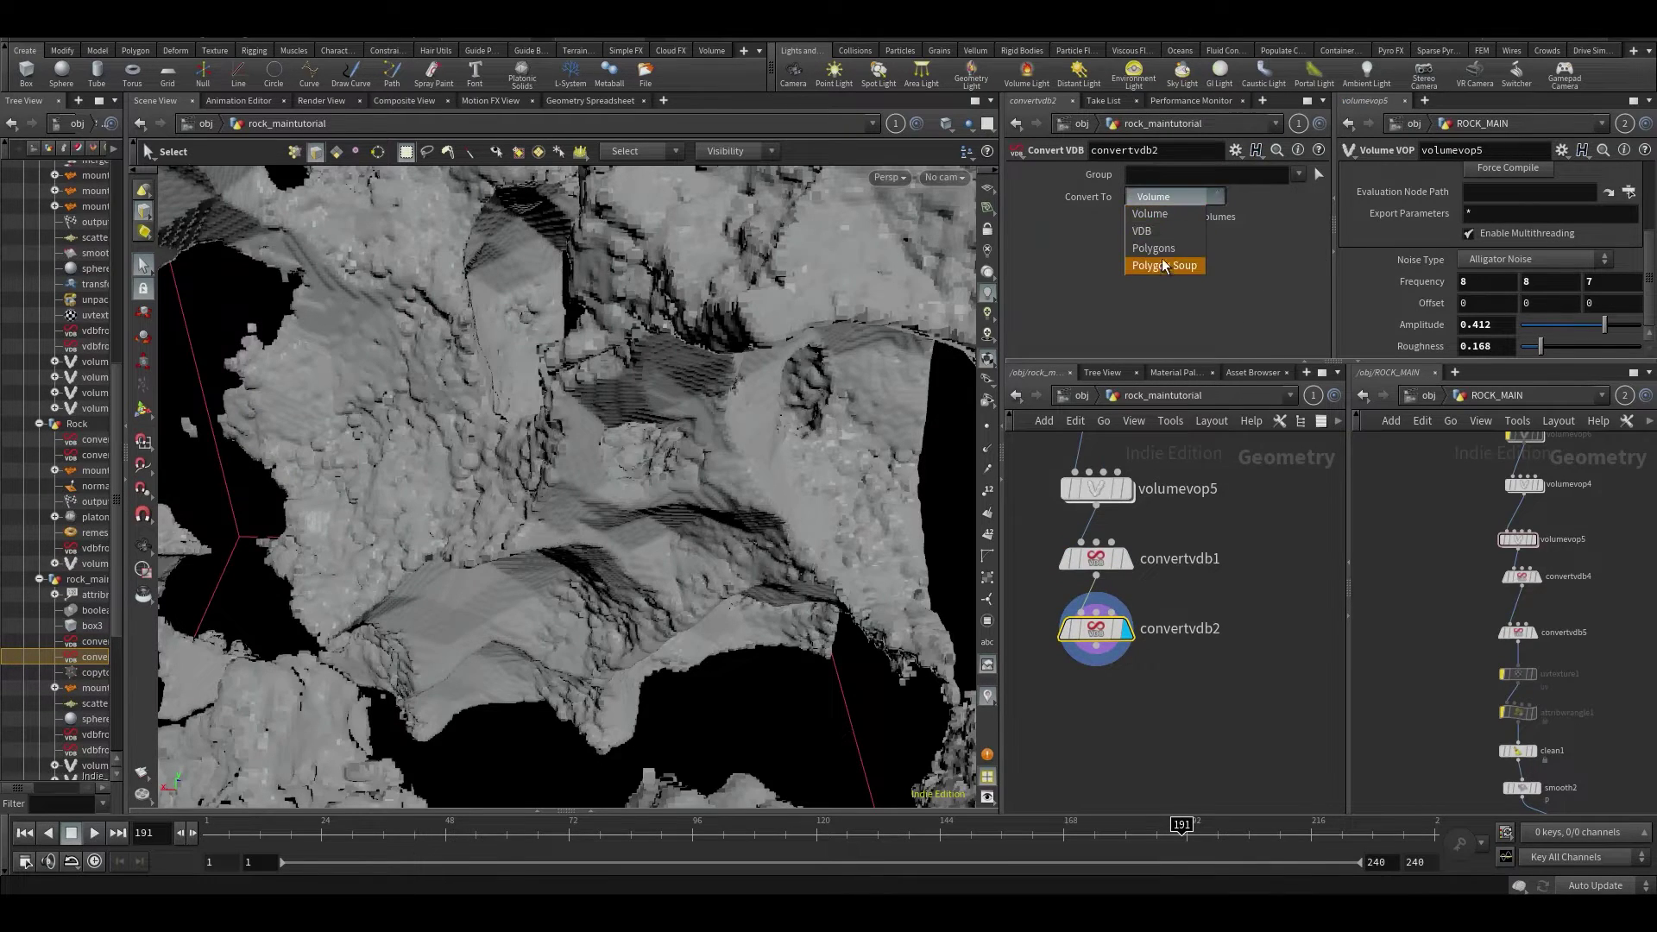
Examine the polygonized rock surface from several angles and save the scene.
{"action": "key", "text": "Escape"}
{"action": "mouse_move", "coordinate": [680, 563]}
{"action": "left_mouse_down"}
{"action": "mouse_move", "coordinate": [645, 503]}
{"action": "mouse_move", "coordinate": [714, 503]}
{"action": "mouse_move", "coordinate": [766, 451]}
{"action": "mouse_move", "coordinate": [800, 489]}
{"action": "mouse_move", "coordinate": [688, 439]}
{"action": "mouse_move", "coordinate": [743, 337]}
{"action": "mouse_move", "coordinate": [455, 509]}
{"action": "left_mouse_up"}
{"action": "key", "text": "s"}
{"action": "left_click", "coordinate": [947, 126]}
{"action": "left_click", "coordinate": [967, 282]}
{"action": "middle_click_drag", "start_coordinate": [1407, 746], "coordinate": [1304, 541]}
{"action": "mouse_move", "coordinate": [751, 643]}
{"action": "left_mouse_down", "text": "alt"}
{"action": "mouse_move", "coordinate": [326, 322]}
{"action": "mouse_move", "coordinate": [406, 444]}
{"action": "mouse_move", "coordinate": [378, 394]}
{"action": "mouse_move", "coordinate": [676, 447]}
{"action": "mouse_move", "coordinate": [525, 362]}
{"action": "mouse_move", "coordinate": [555, 290]}
{"action": "mouse_move", "coordinate": [502, 401]}
{"action": "mouse_move", "coordinate": [481, 518]}
{"action": "mouse_move", "coordinate": [548, 478]}
{"action": "mouse_move", "coordinate": [667, 494]}
{"action": "mouse_move", "coordinate": [677, 584]}
{"action": "mouse_move", "coordinate": [660, 546]}
{"action": "mouse_move", "coordinate": [748, 634]}
{"action": "left_mouse_up", "text": "alt"}
{"action": "key", "text": "s"}
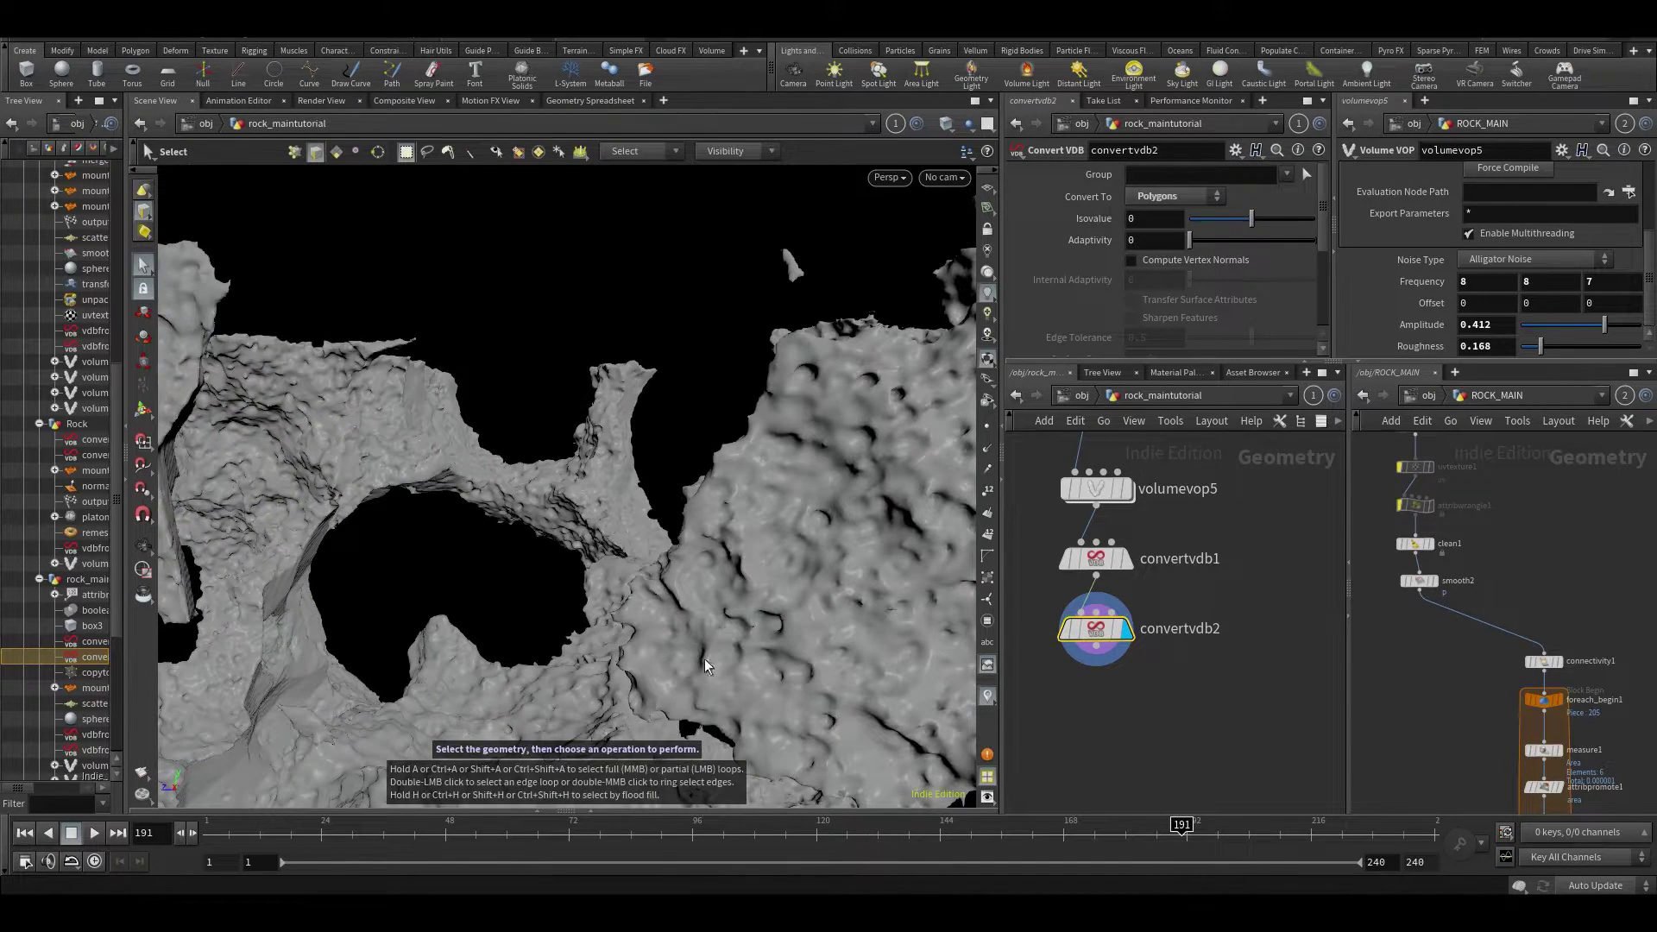
{"action": "key", "text": "Escape"}
{"action": "left_click_drag", "start_coordinate": [639, 622], "coordinate": [654, 578]}
{"action": "key", "text": "s"}
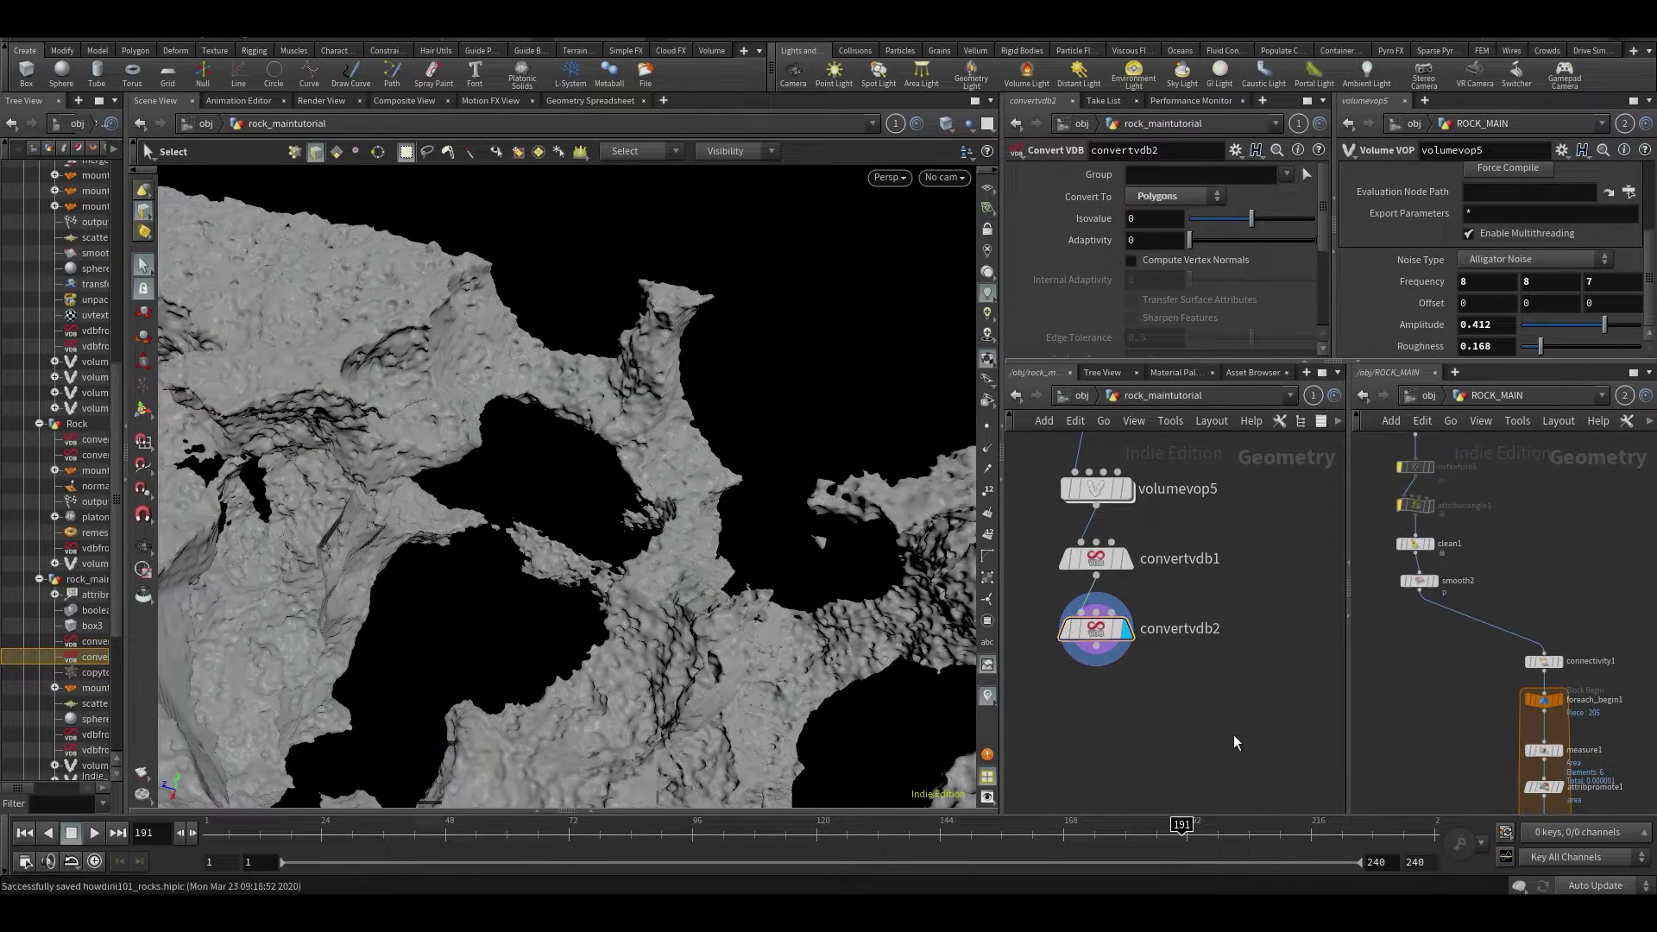
Review the ROCK_MAIN nodes from clean1 and smooth2 through the for-each block.
{"action": "middle_click_drag", "start_coordinate": [1397, 682], "coordinate": [1443, 509]}
{"action": "middle_click_drag", "start_coordinate": [1434, 647], "coordinate": [1445, 509]}
{"action": "middle_click_drag", "start_coordinate": [1466, 565], "coordinate": [1480, 680]}
{"action": "right_click_drag", "start_coordinate": [654, 552], "coordinate": [649, 525], "text": "alt"}
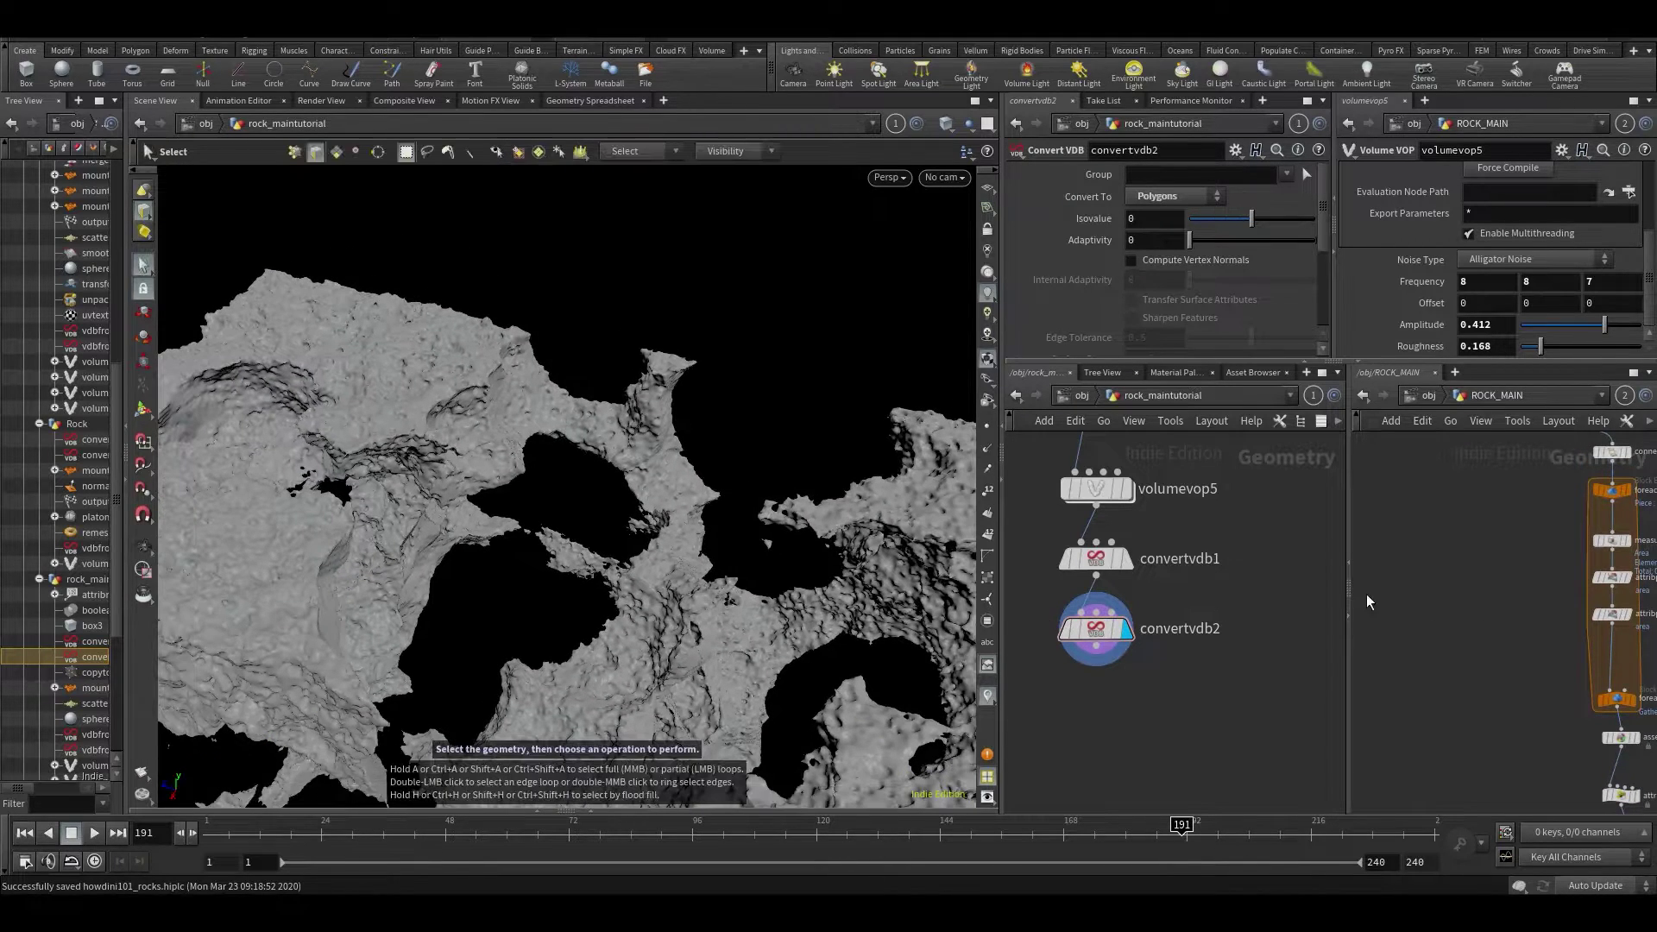
{"action": "middle_click_drag", "start_coordinate": [1540, 587], "coordinate": [1442, 635]}
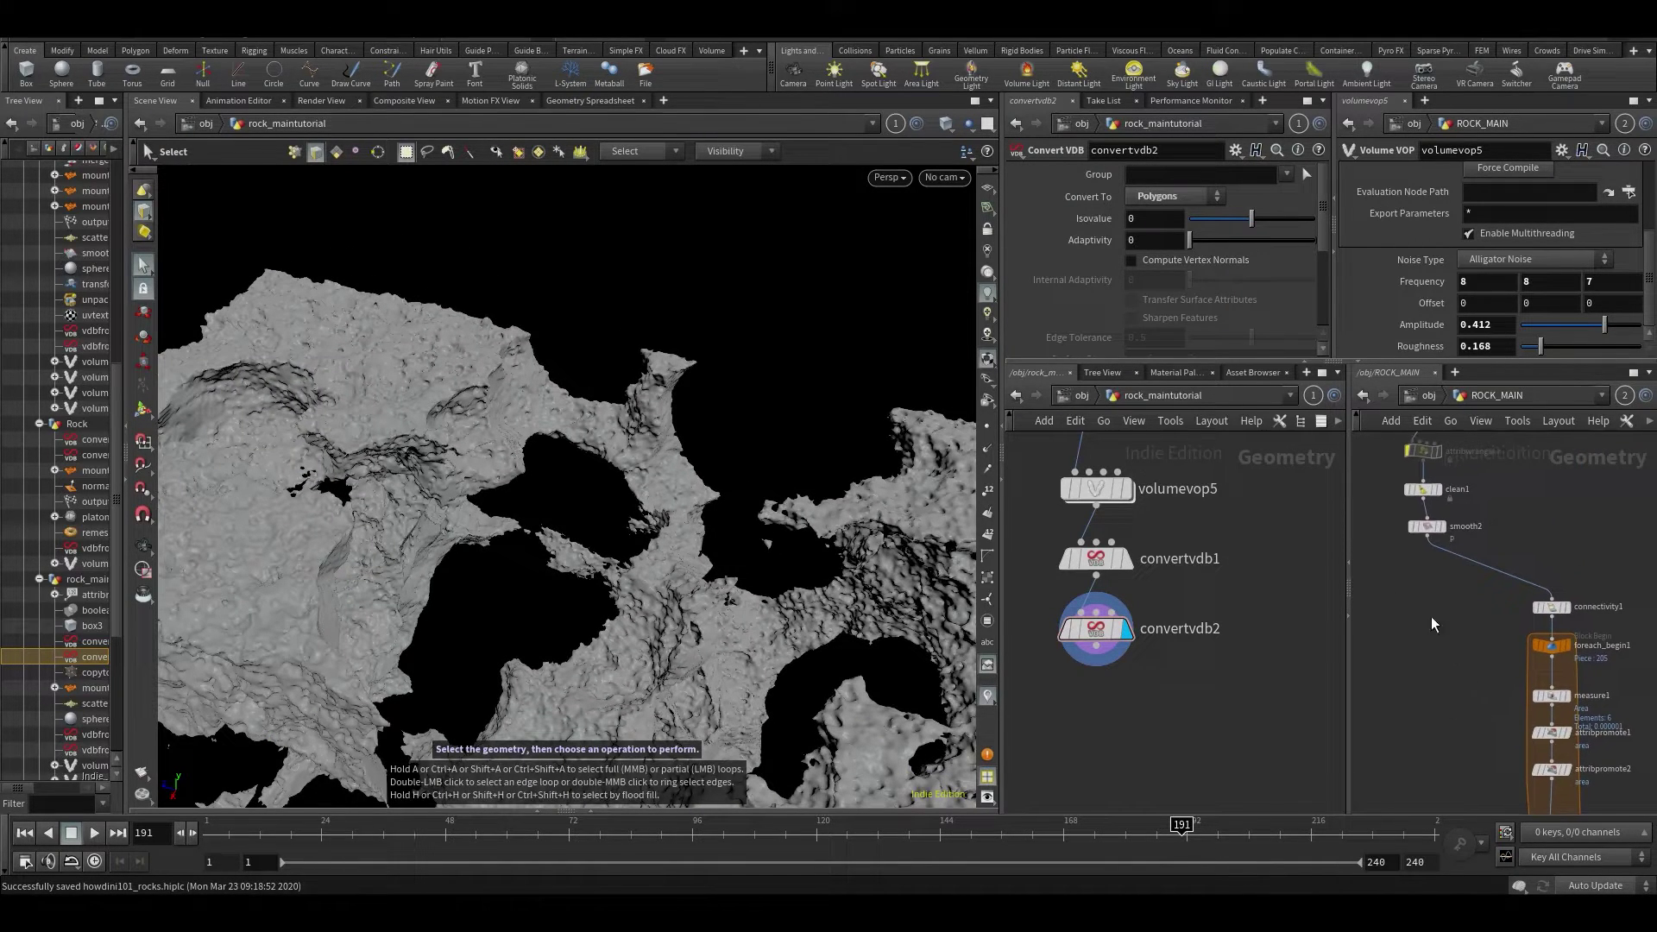